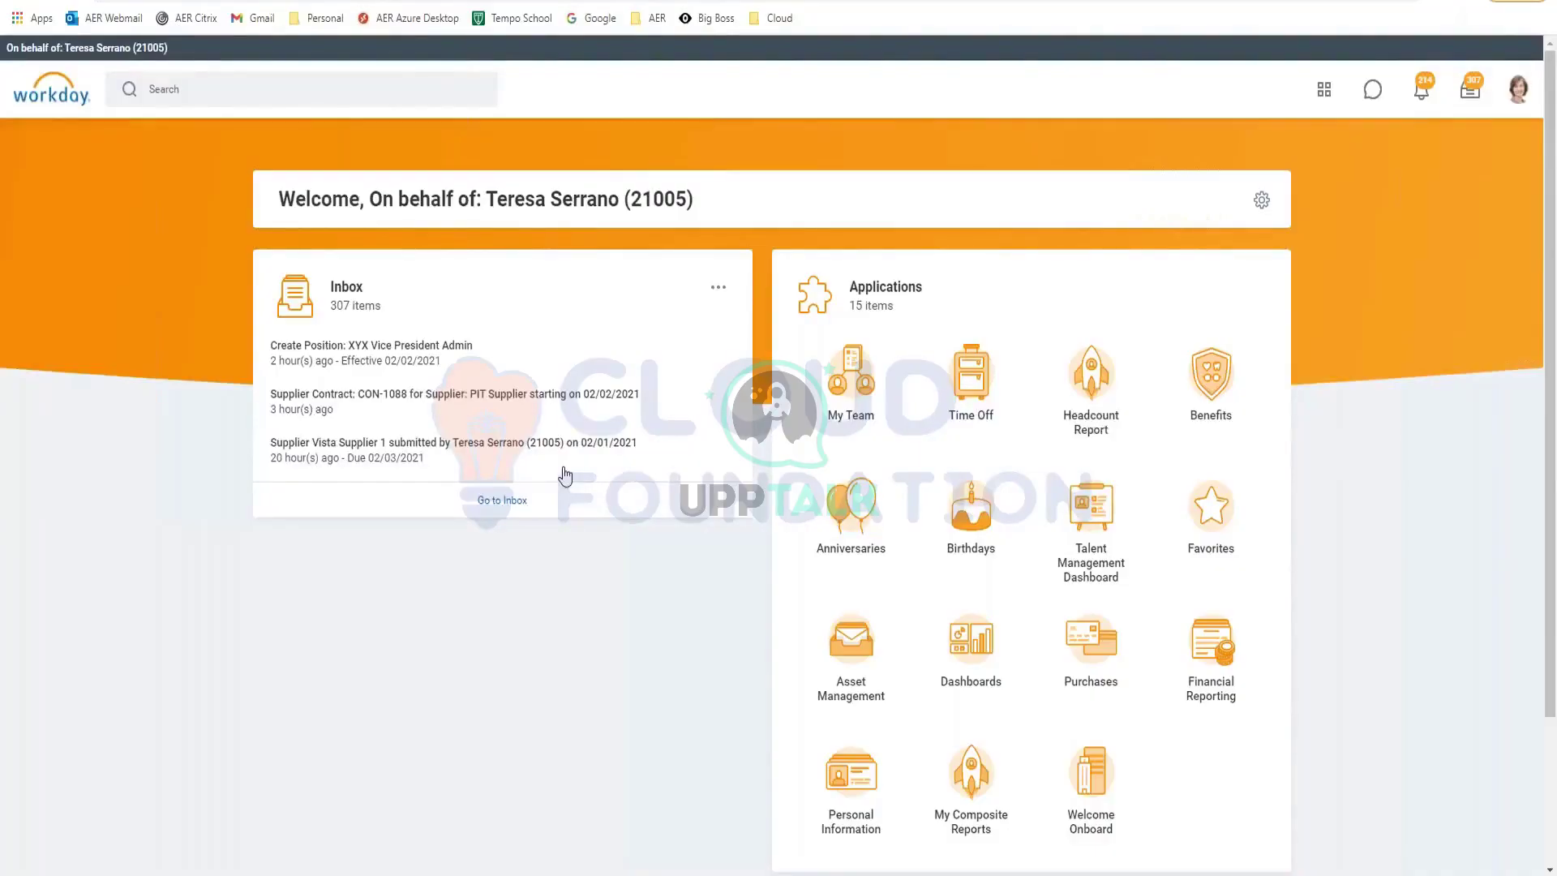
- Search for "view leave type" and open the View Leave Type report
left_click(184, 89)
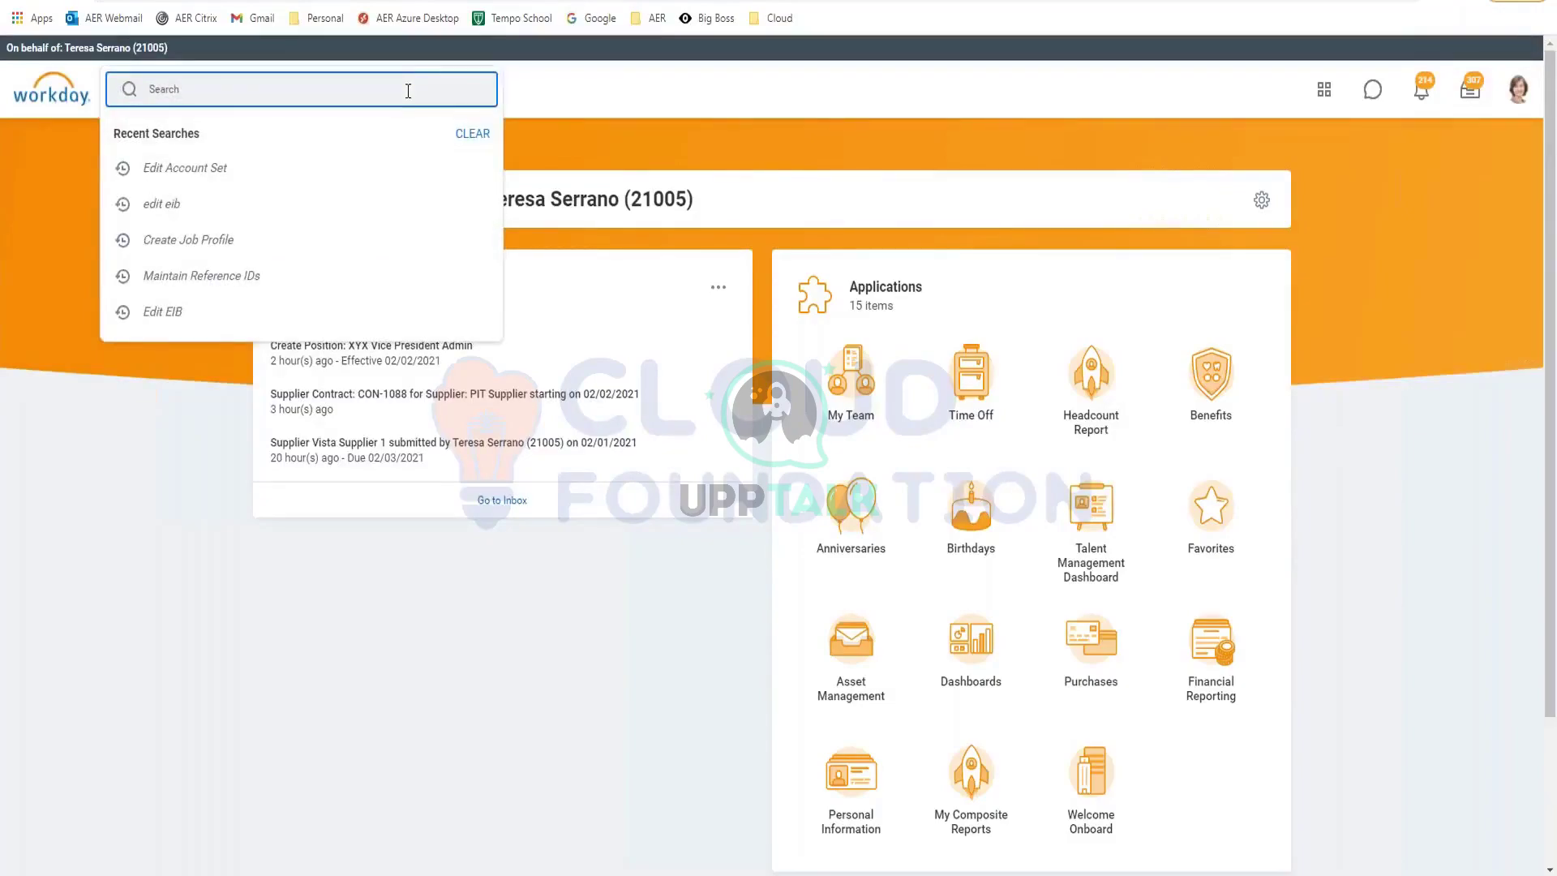
type("view lea")
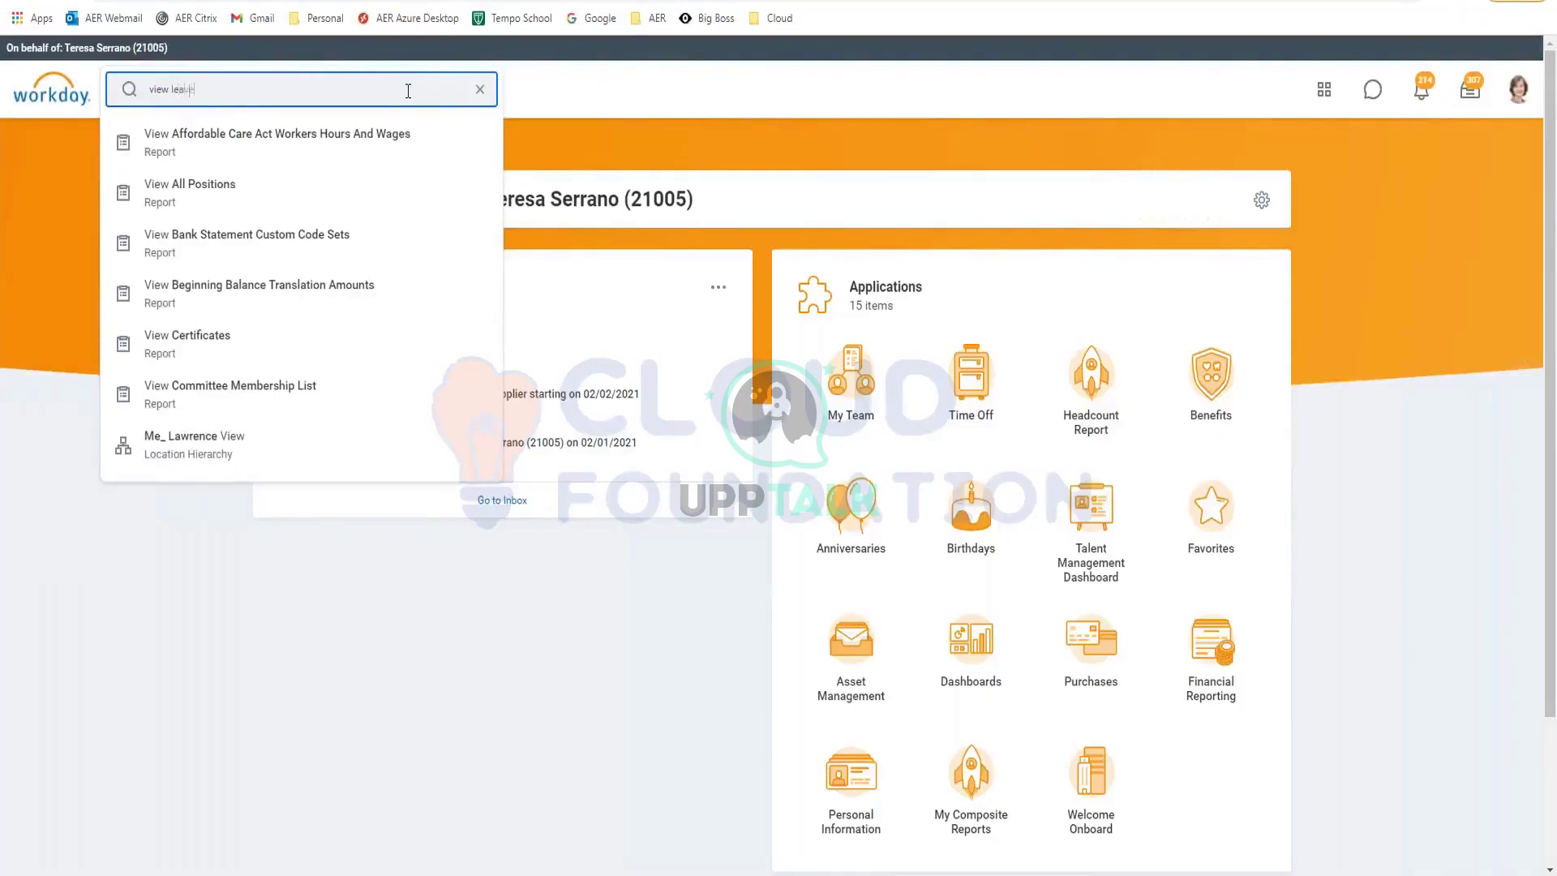
type("ve type")
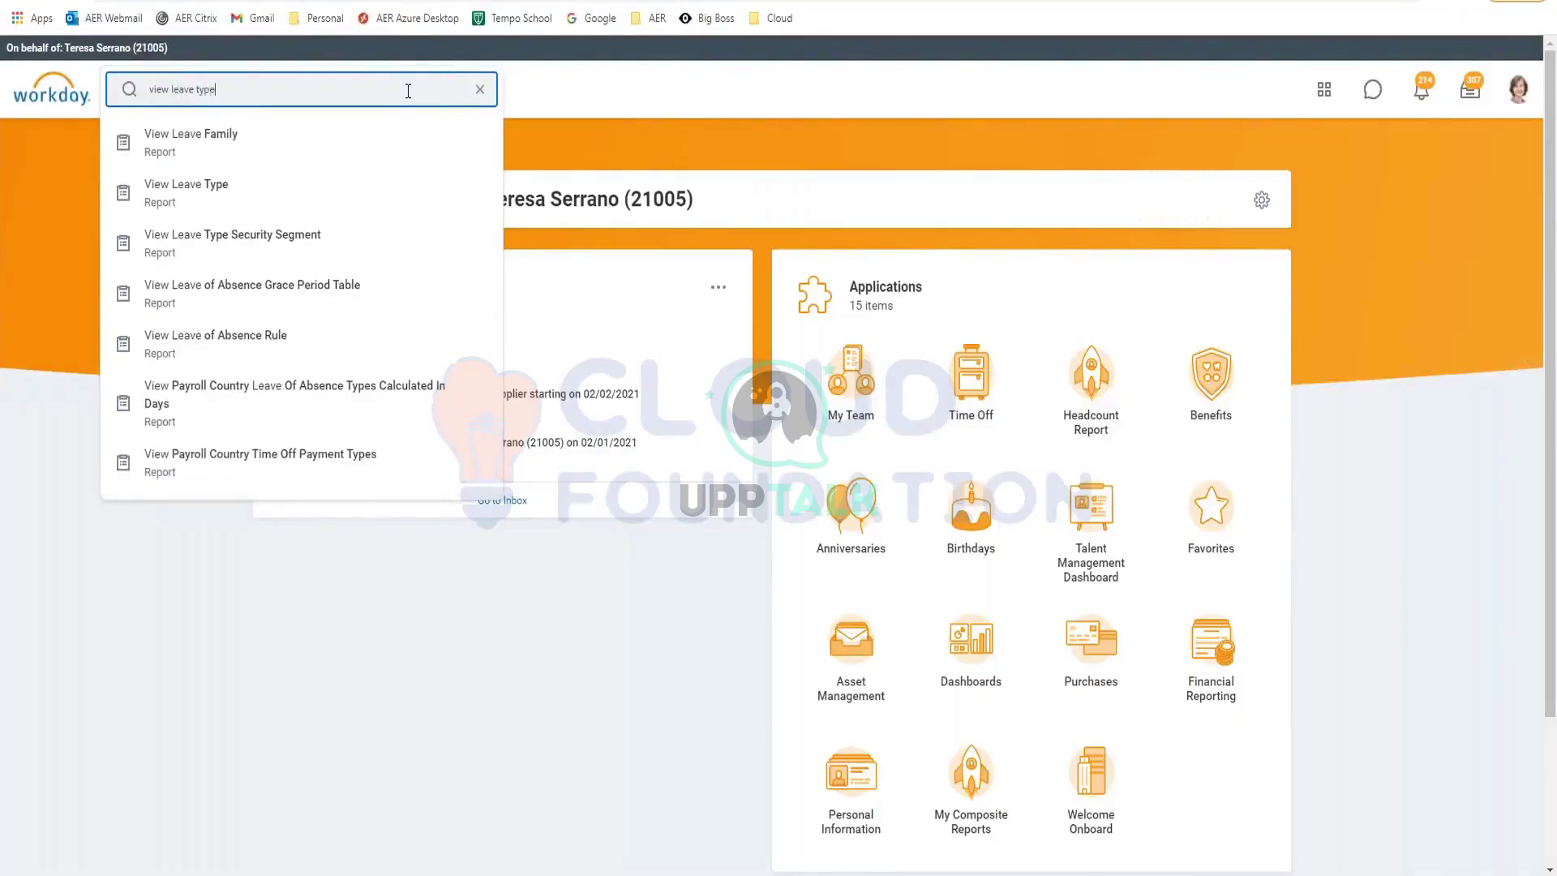
key("Return")
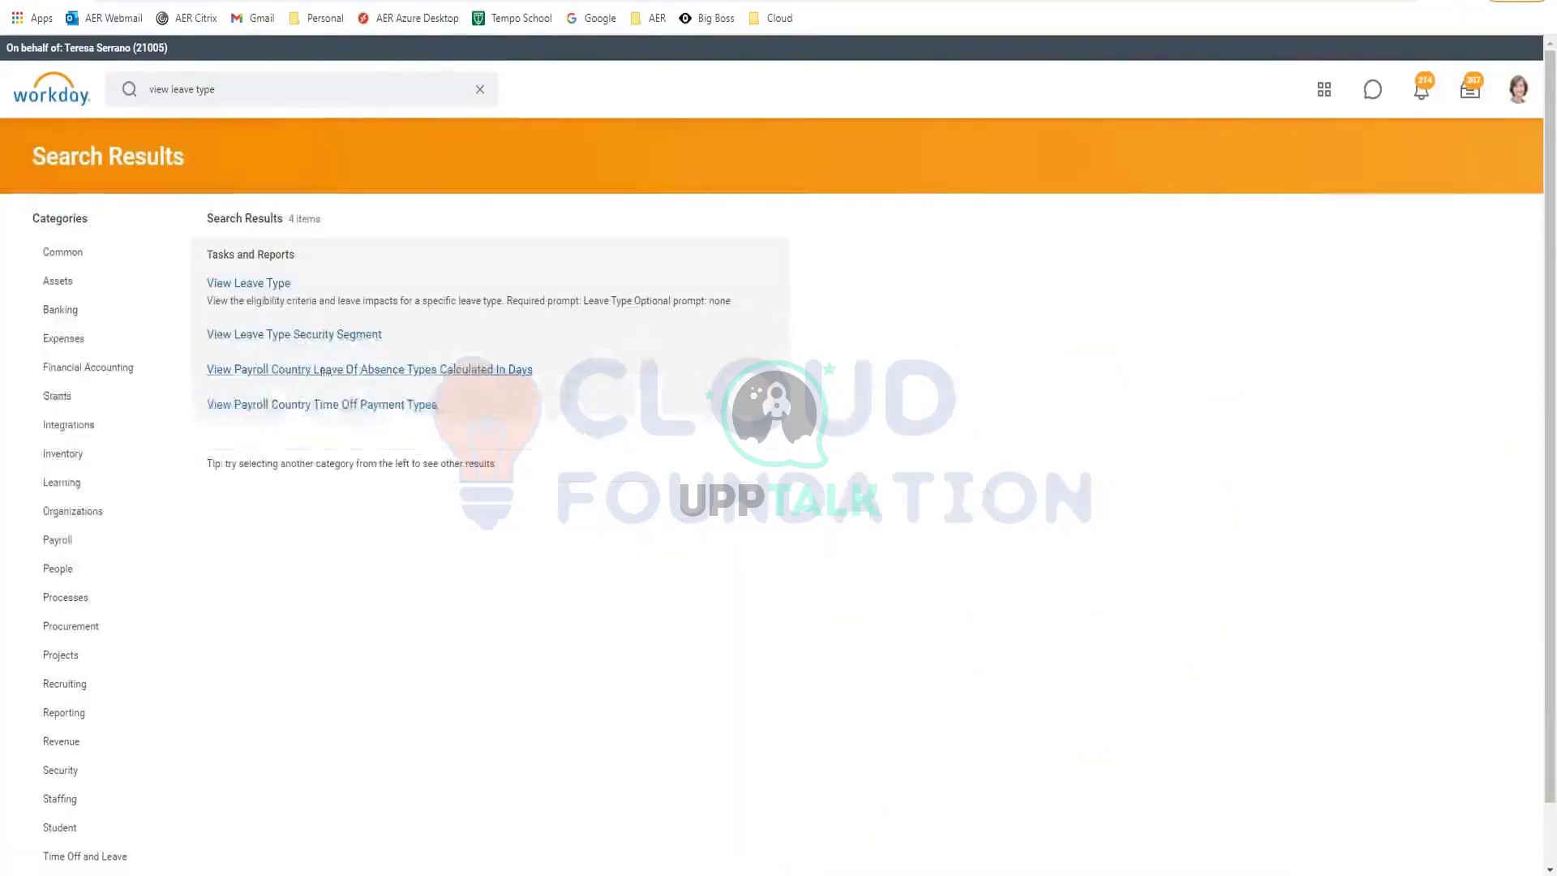
left_click(250, 285)
- Select Family Leave > RP_Maternity Leave as the leave type and display its configuration
left_click(235, 235)
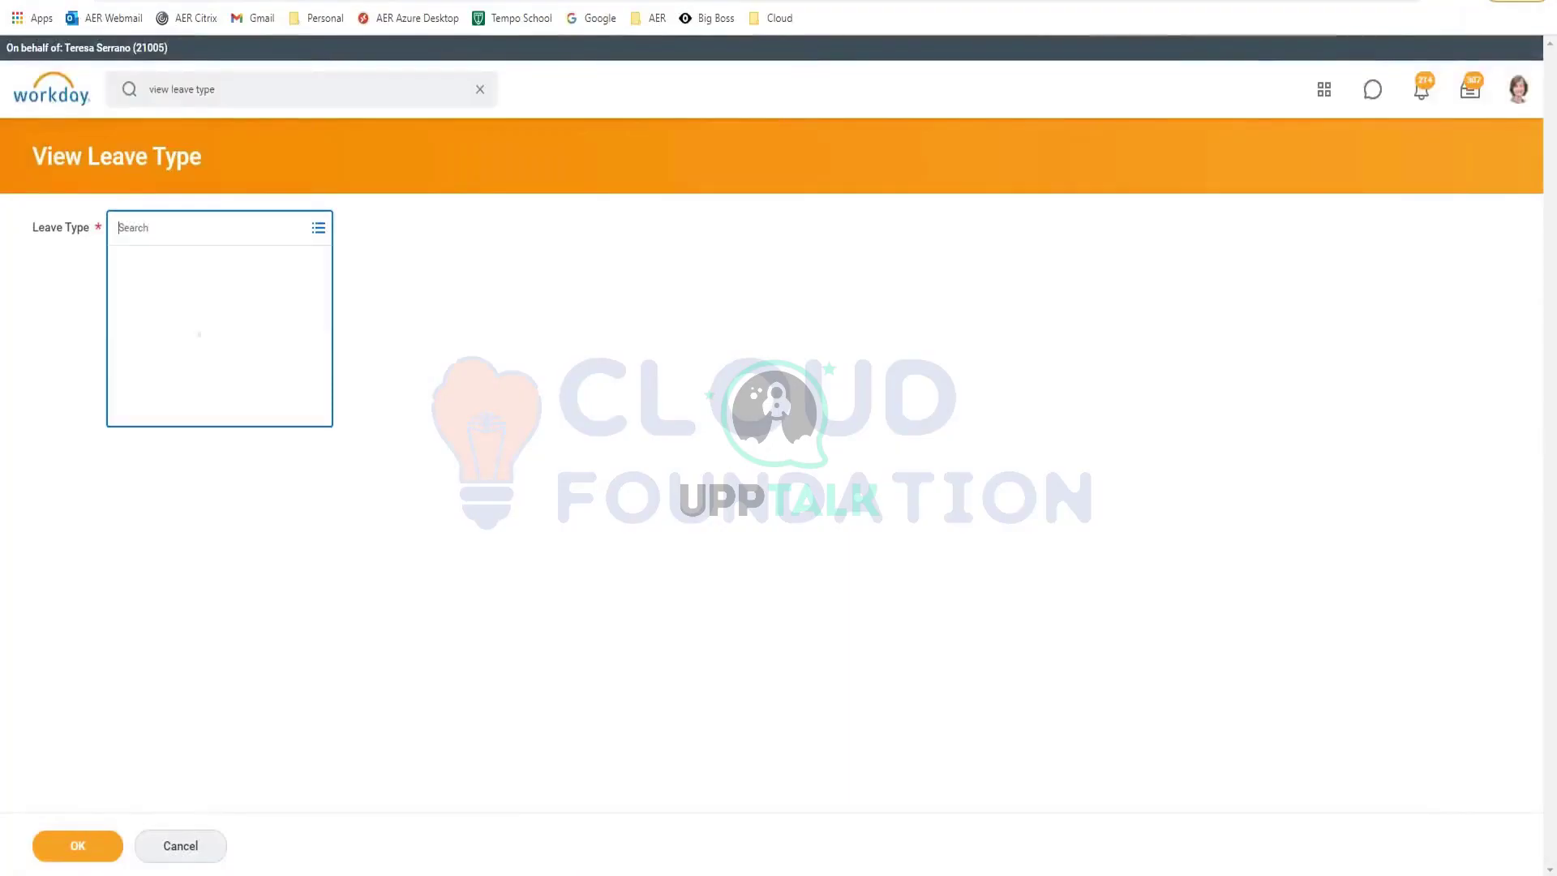
type("mat")
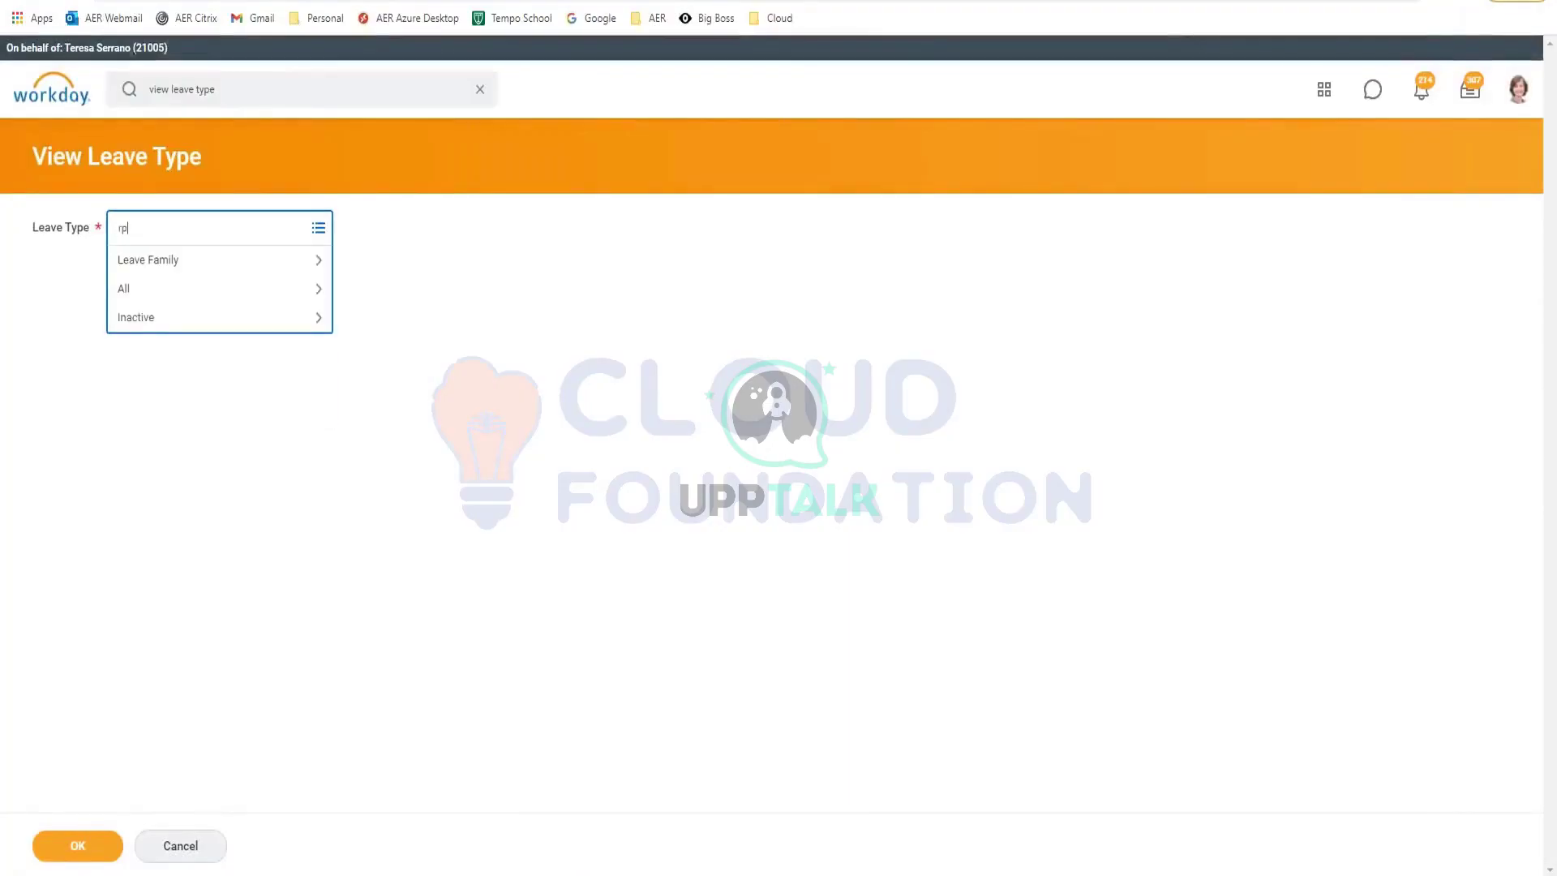
key("Return")
left_click(242, 338)
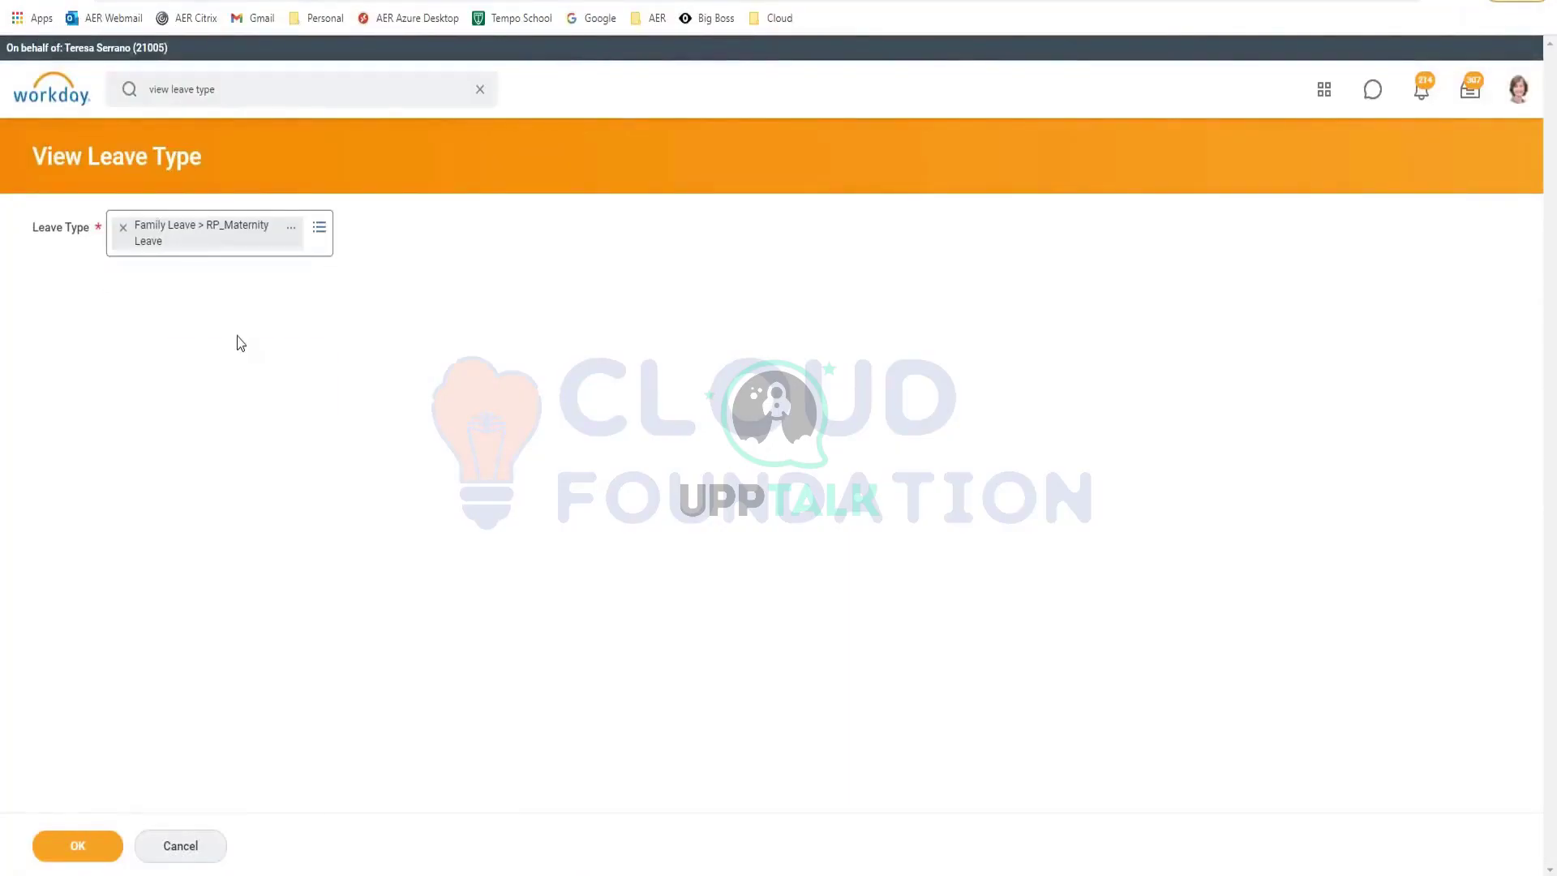
left_click(79, 848)
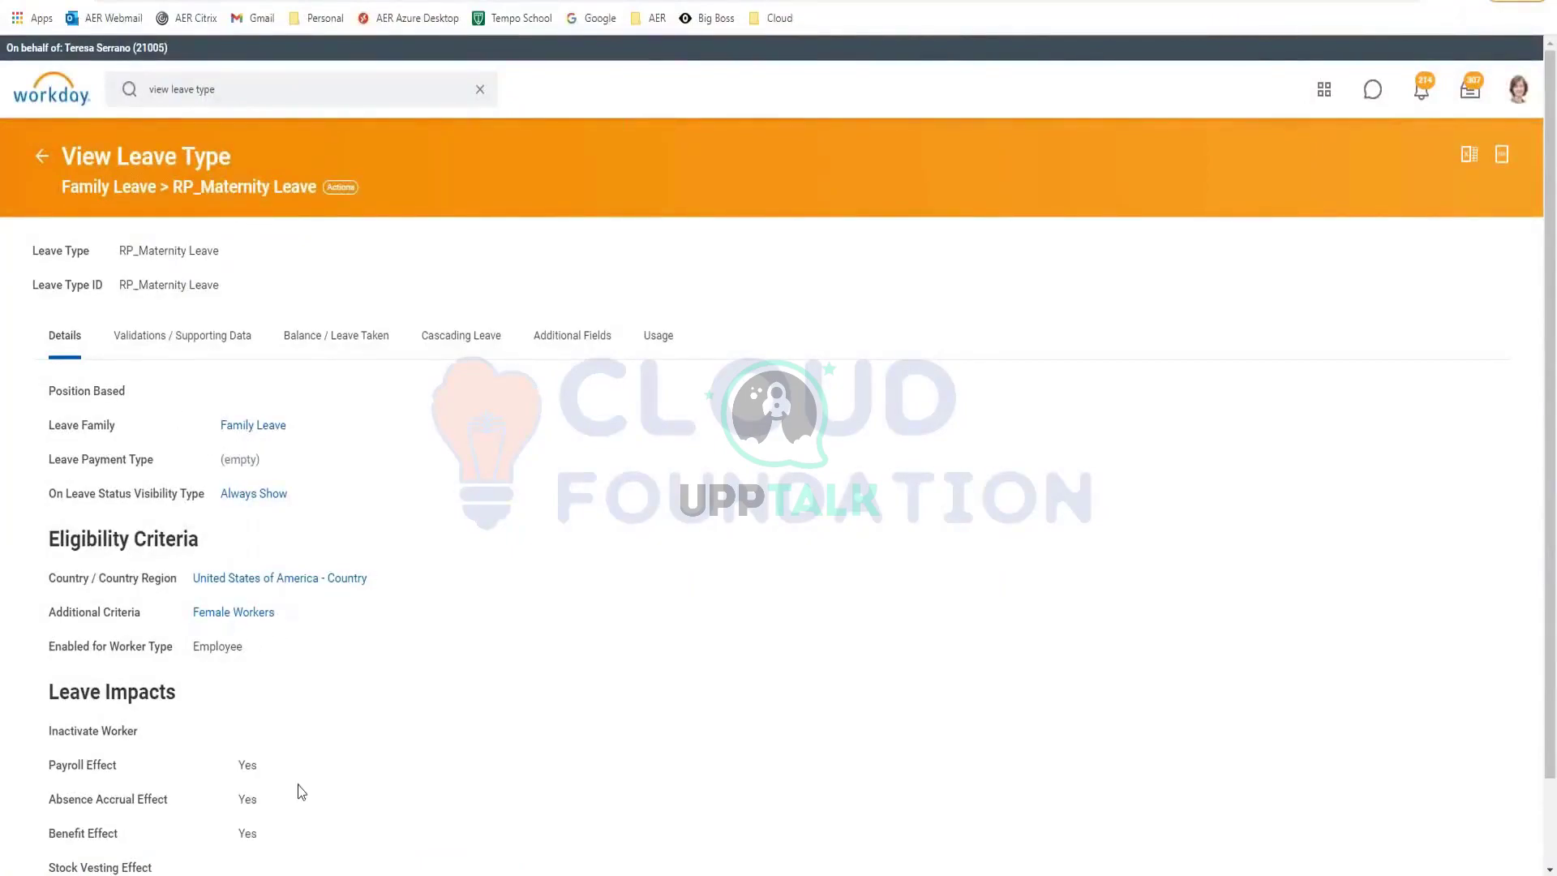
- Review the leave type's eligibility criteria, leave impacts, validations, supporting data and balance settings
scroll(356, 687, "down", 1)
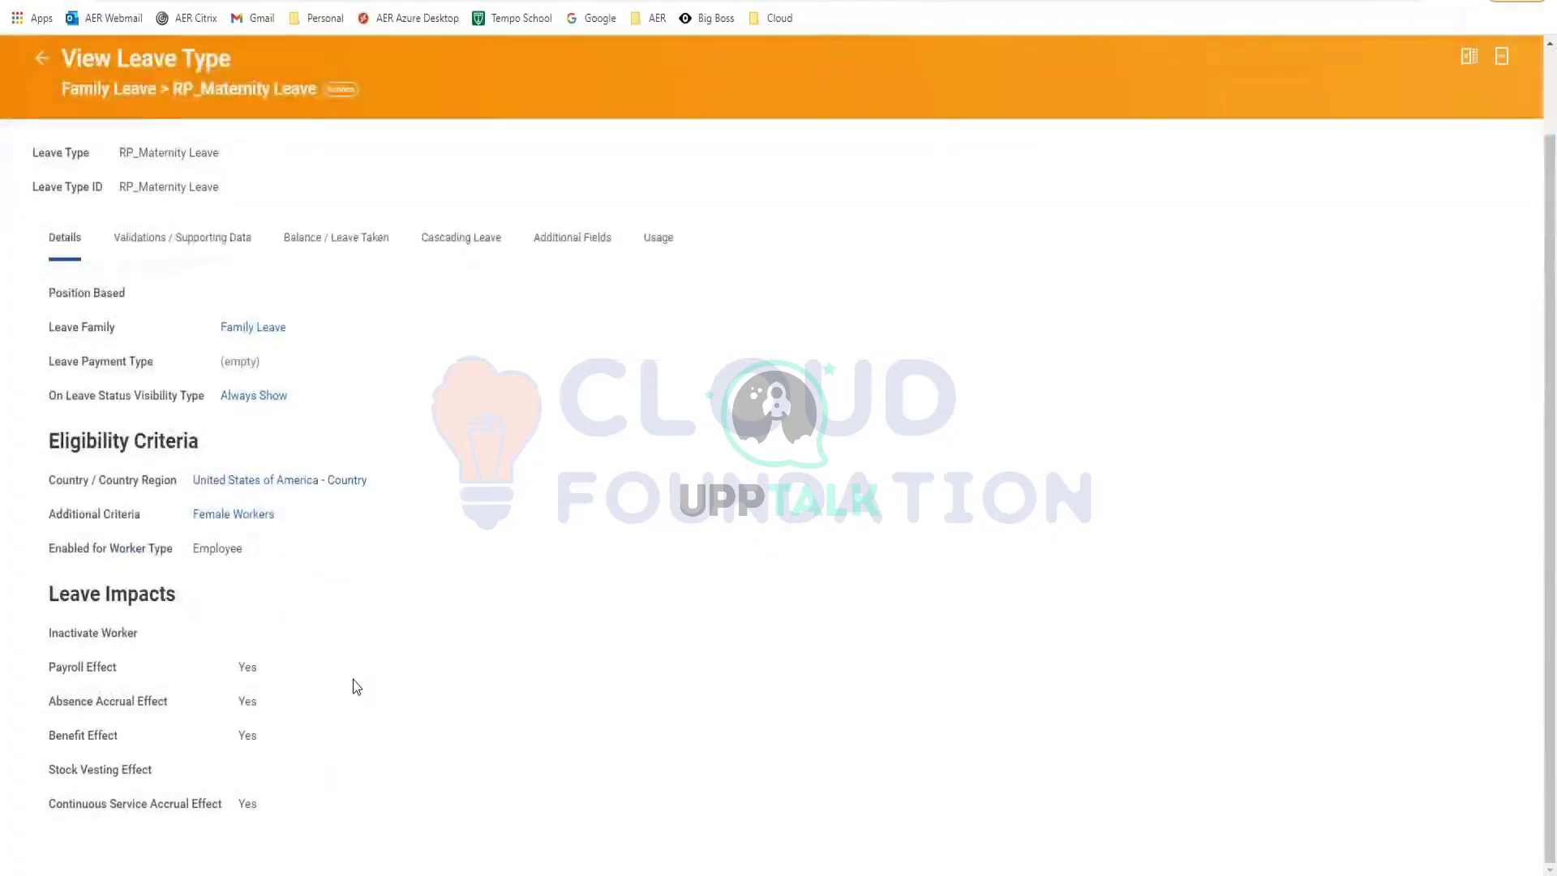
scroll(357, 687, "up", 1)
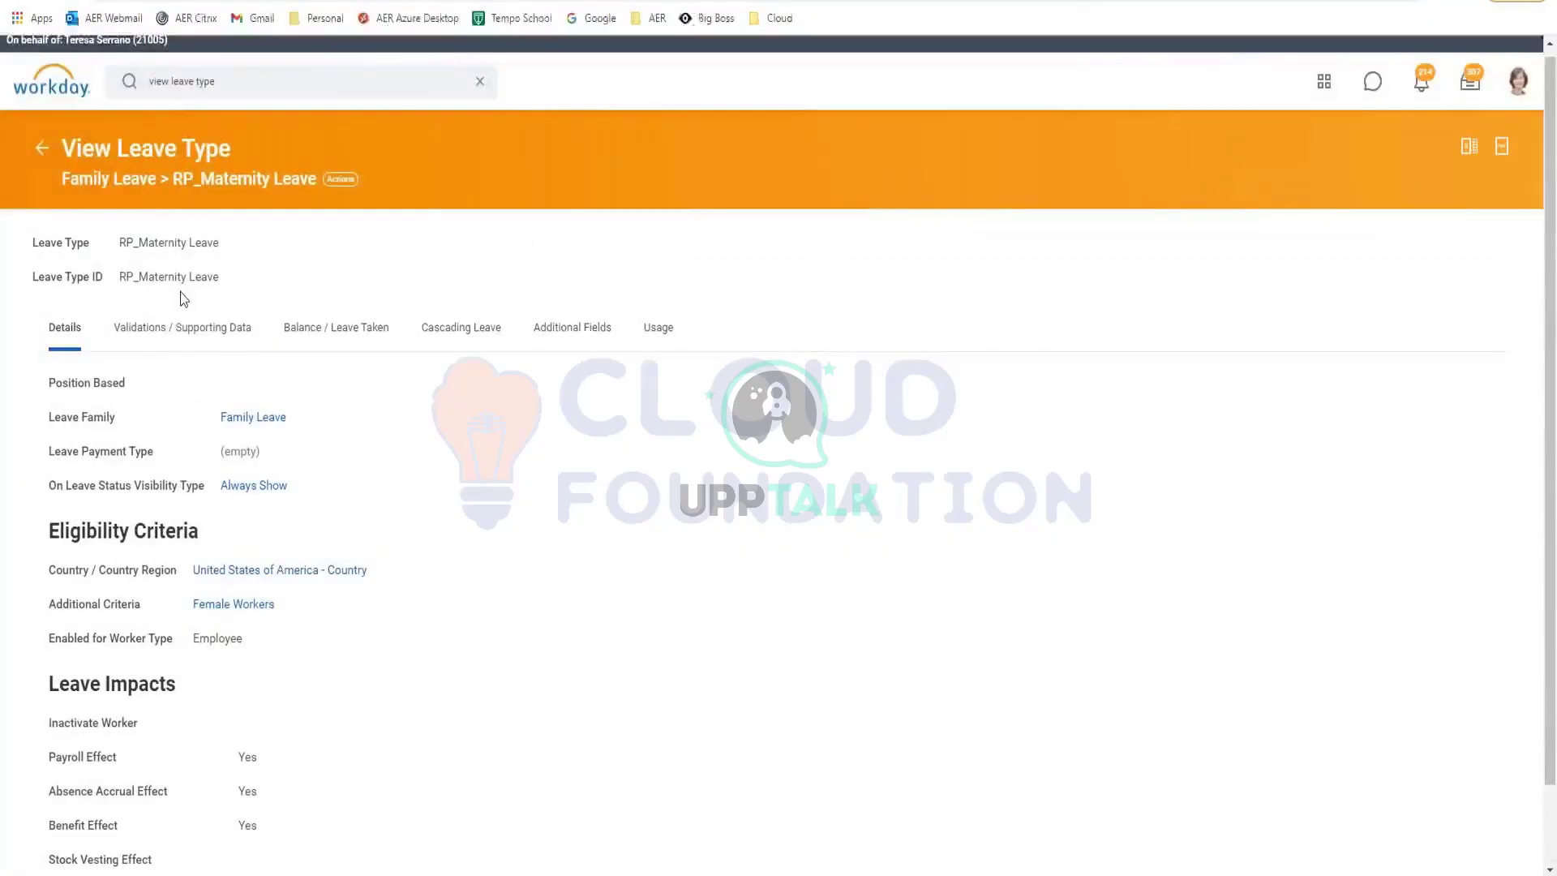
left_click(185, 328)
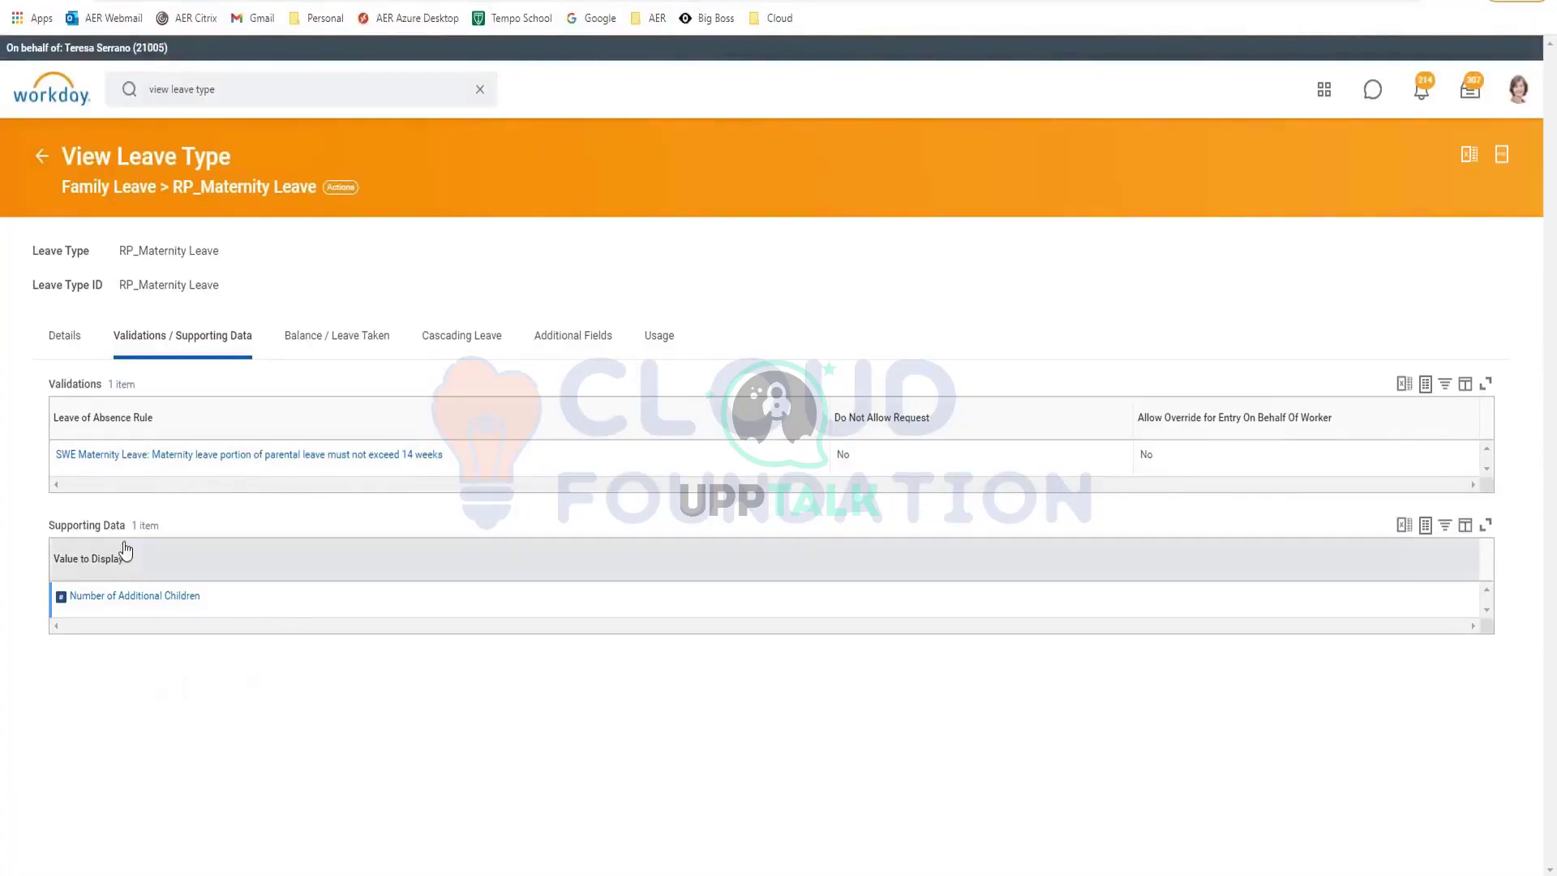
left_click(325, 346)
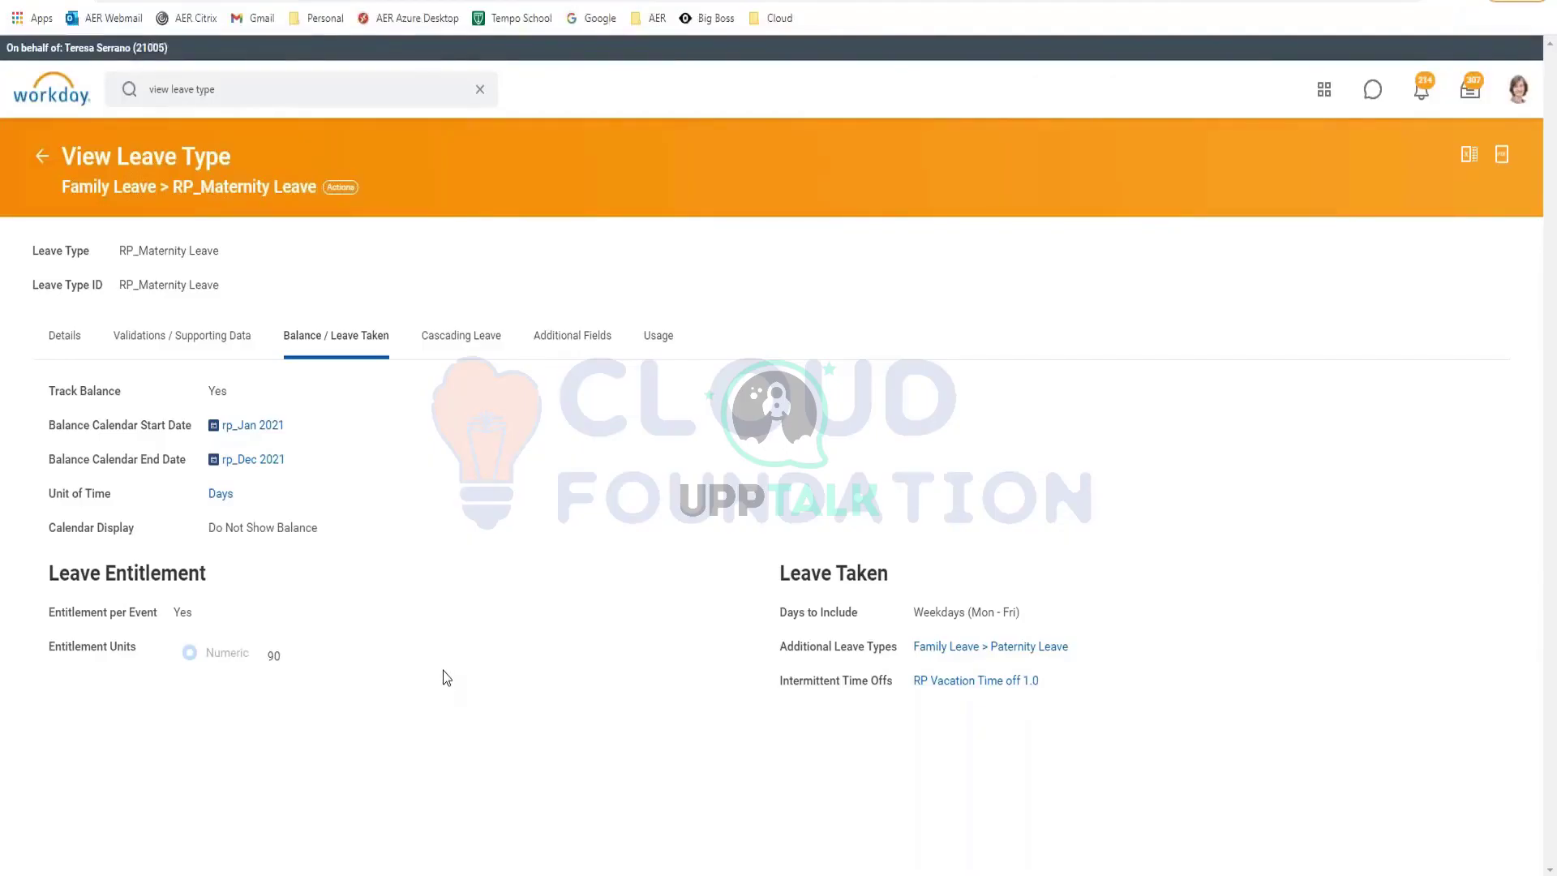
- Edit the RP_Maternity Leave type and remove RP Vacation Time off 1.0 from its Intermittent Time Offs
left_click(341, 188)
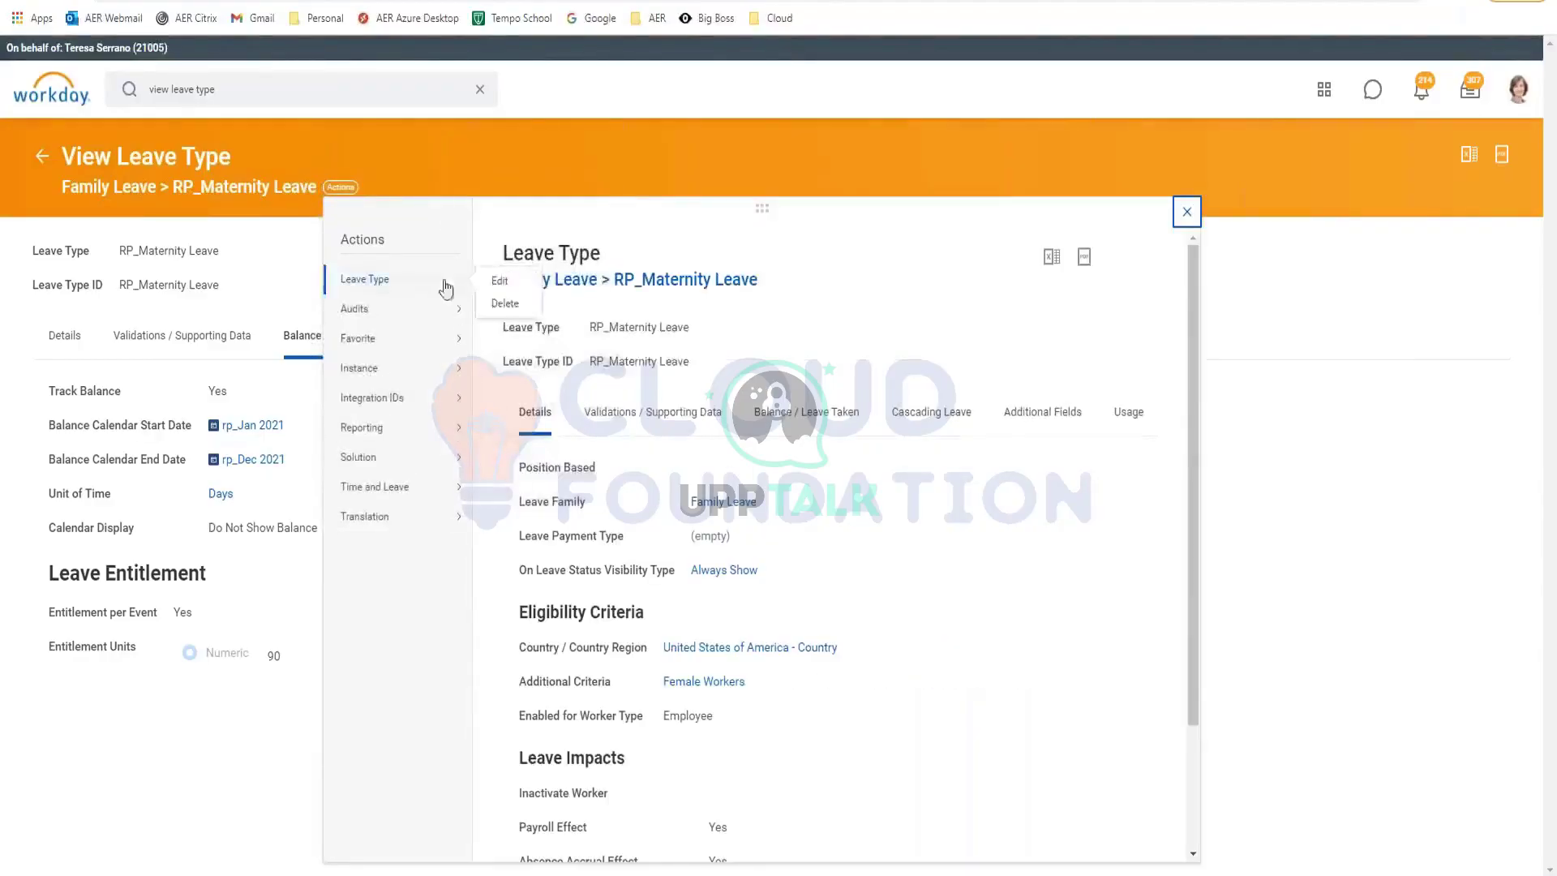
left_click(351, 667)
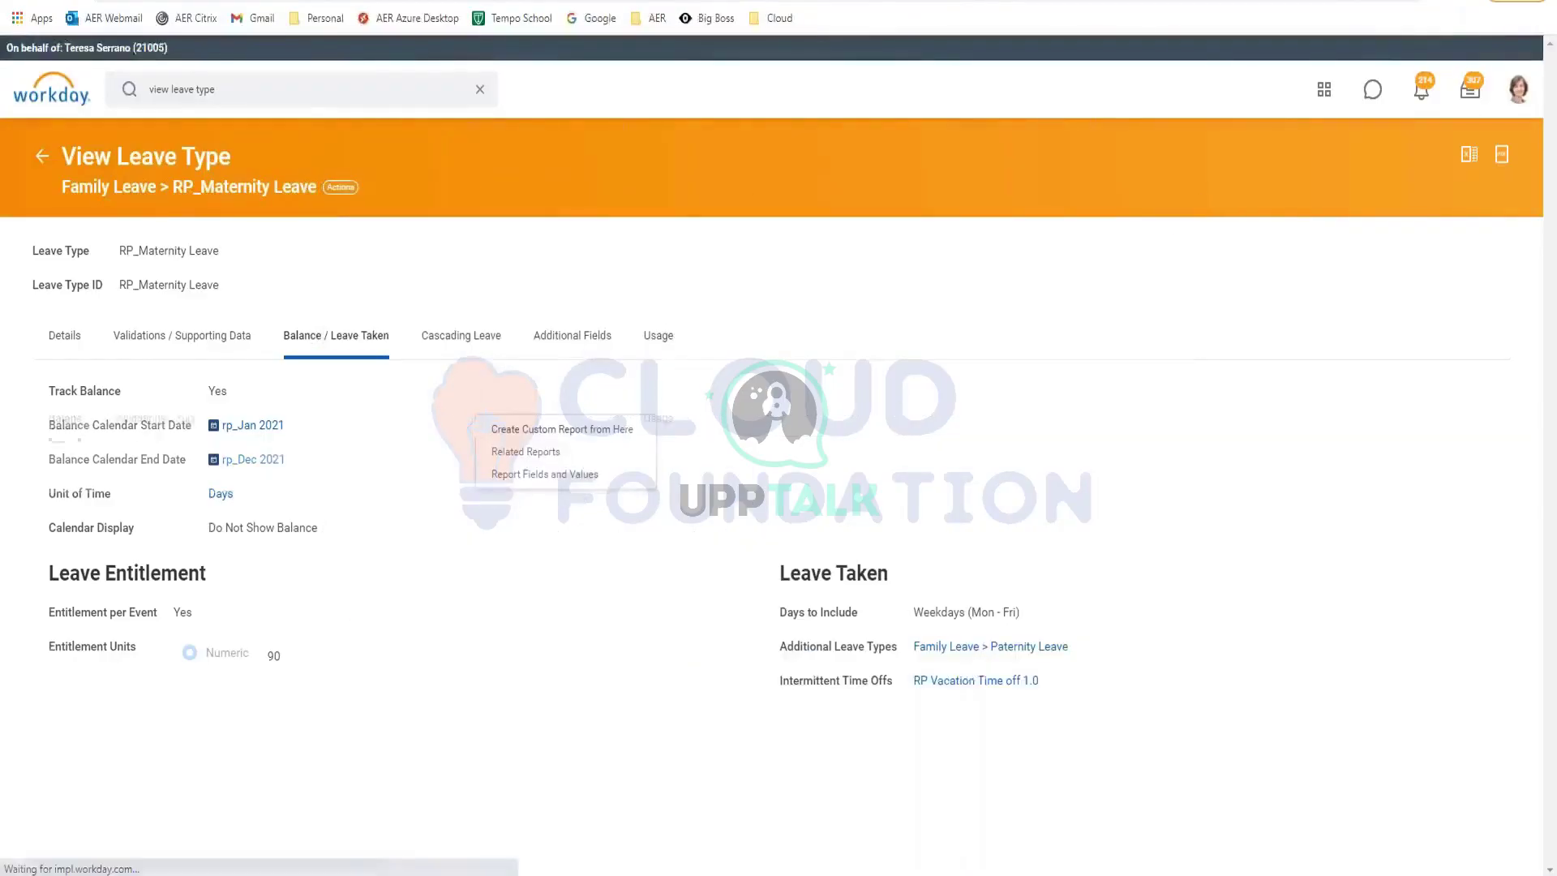
left_click(315, 422)
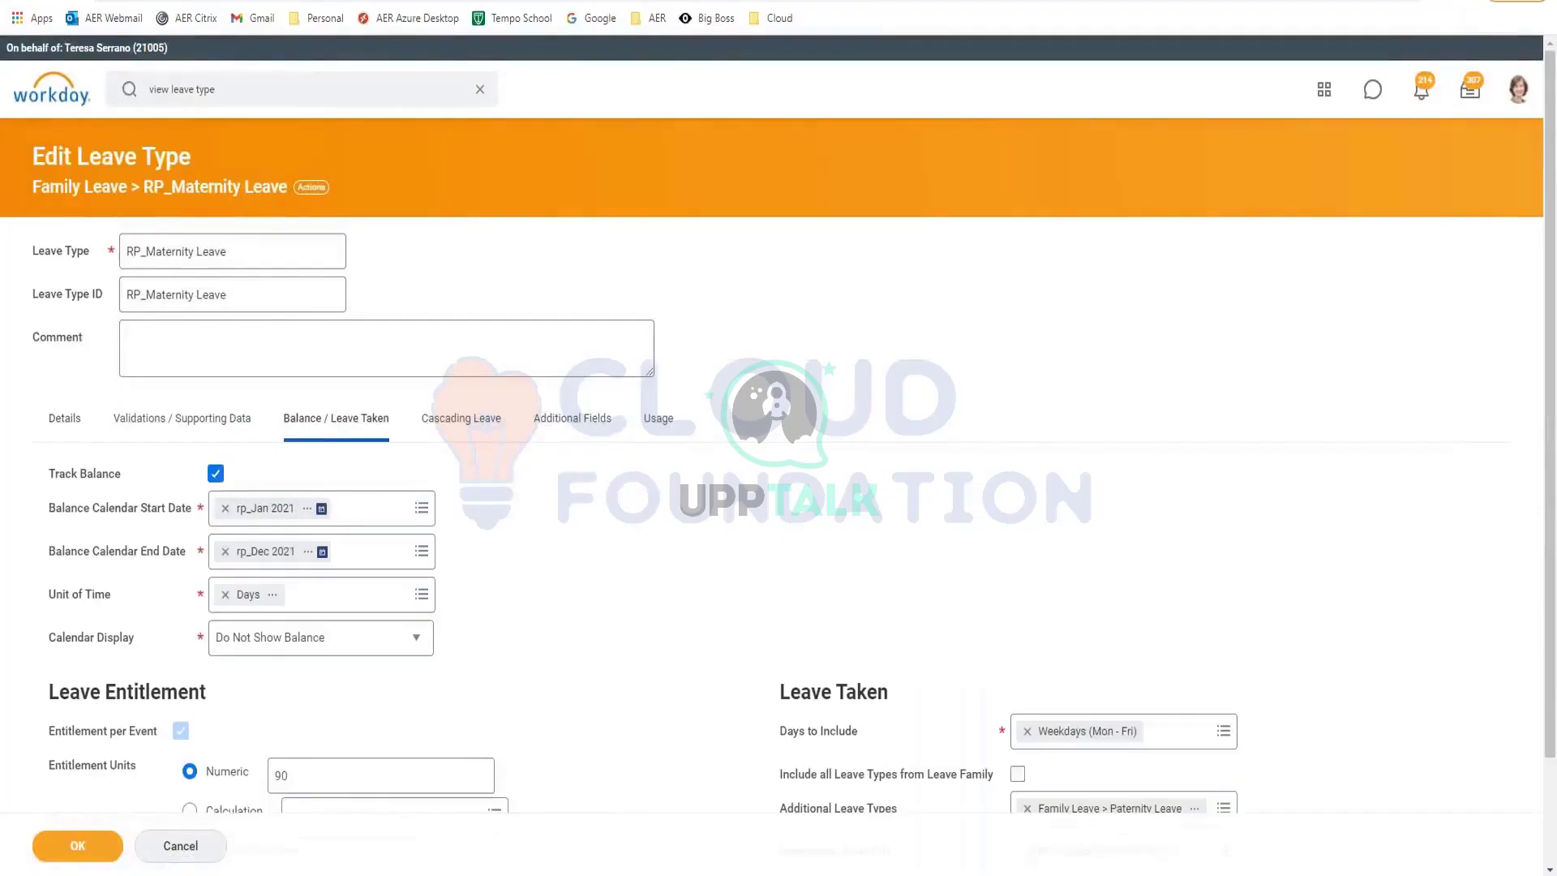
scroll(905, 456, "down", 2)
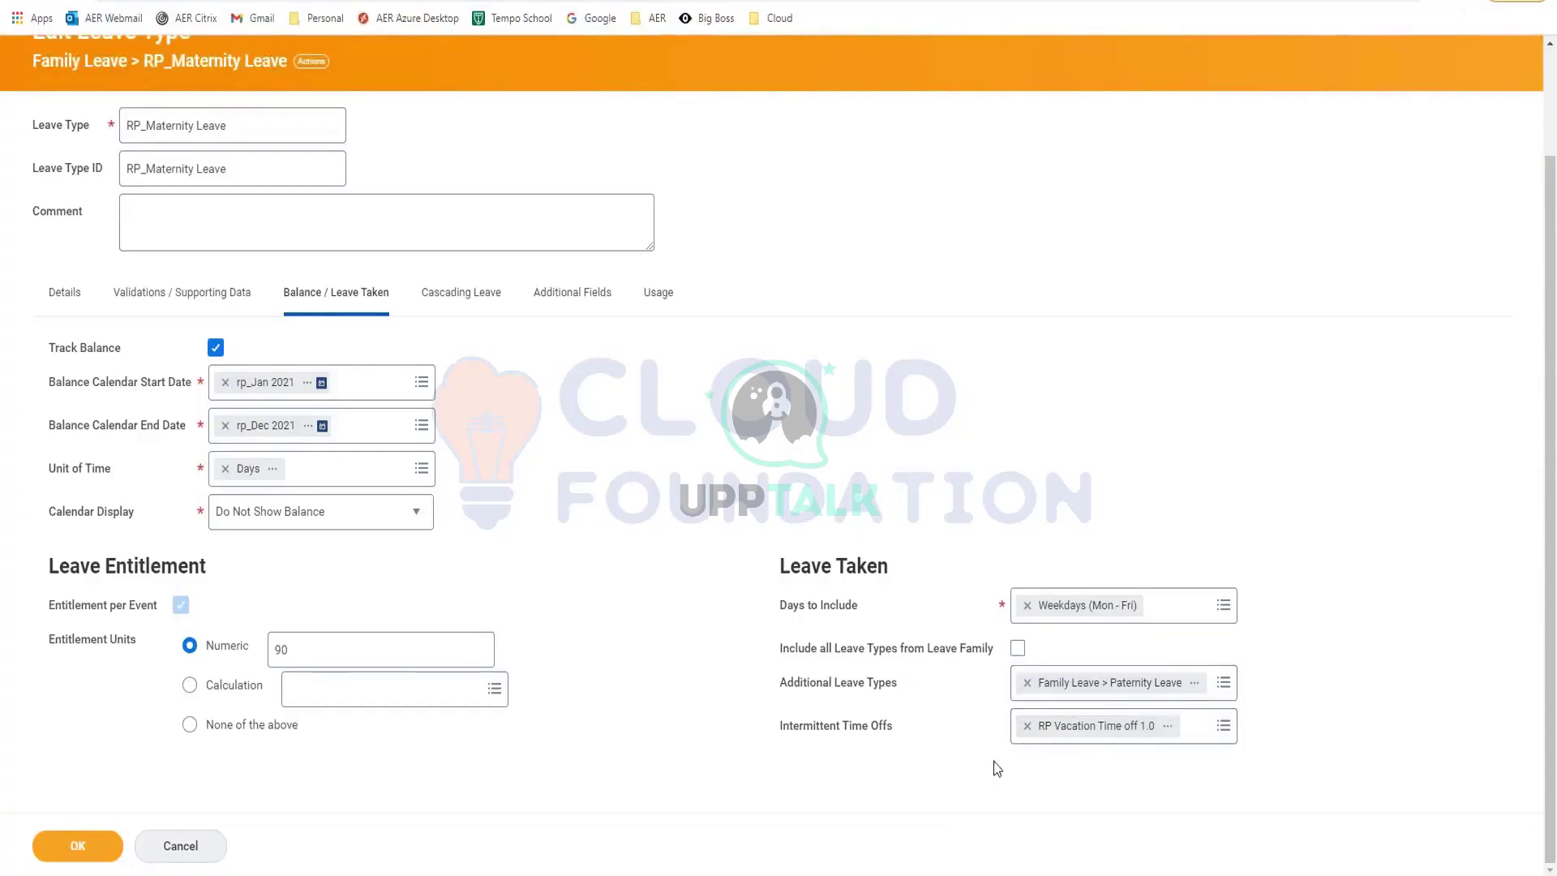
left_click(1027, 730)
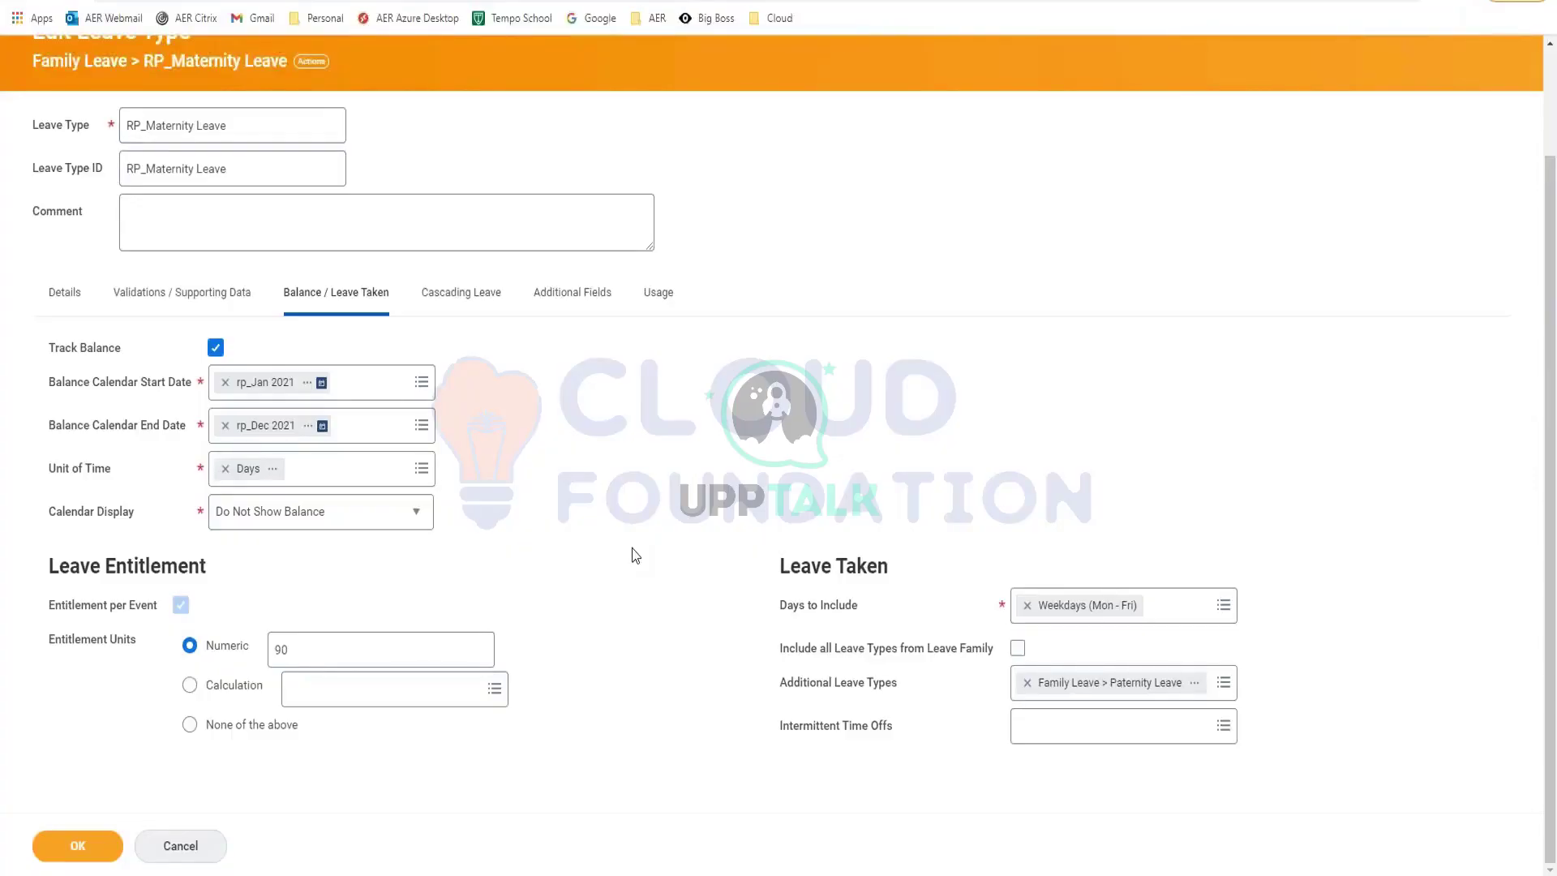
- Check the next leave type under Cascading Leave against the balance and leave taken settings
left_click(485, 305)
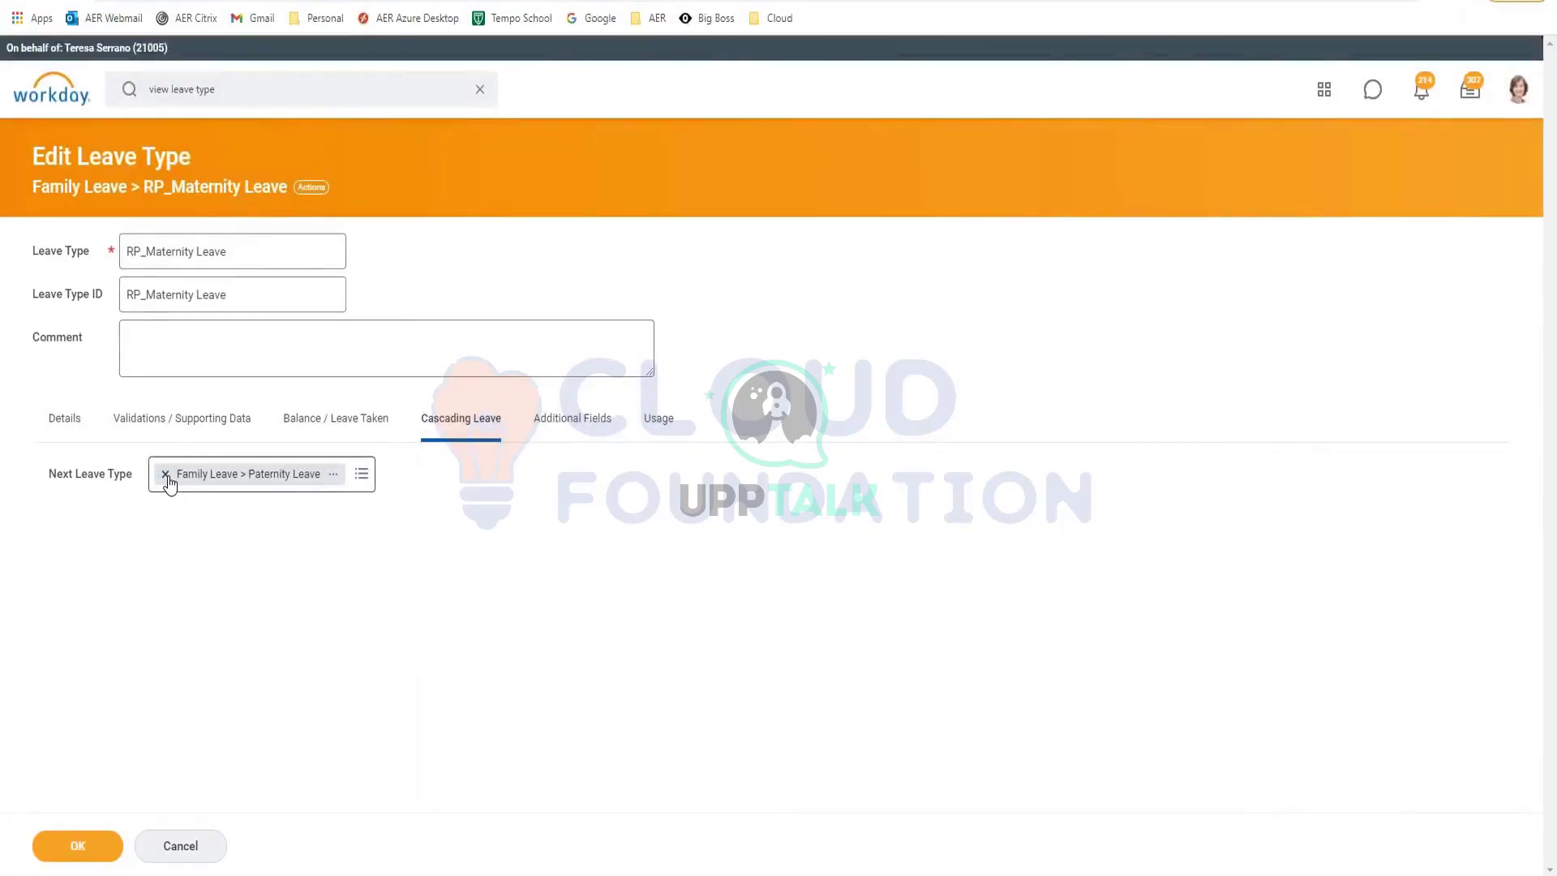
left_click(351, 418)
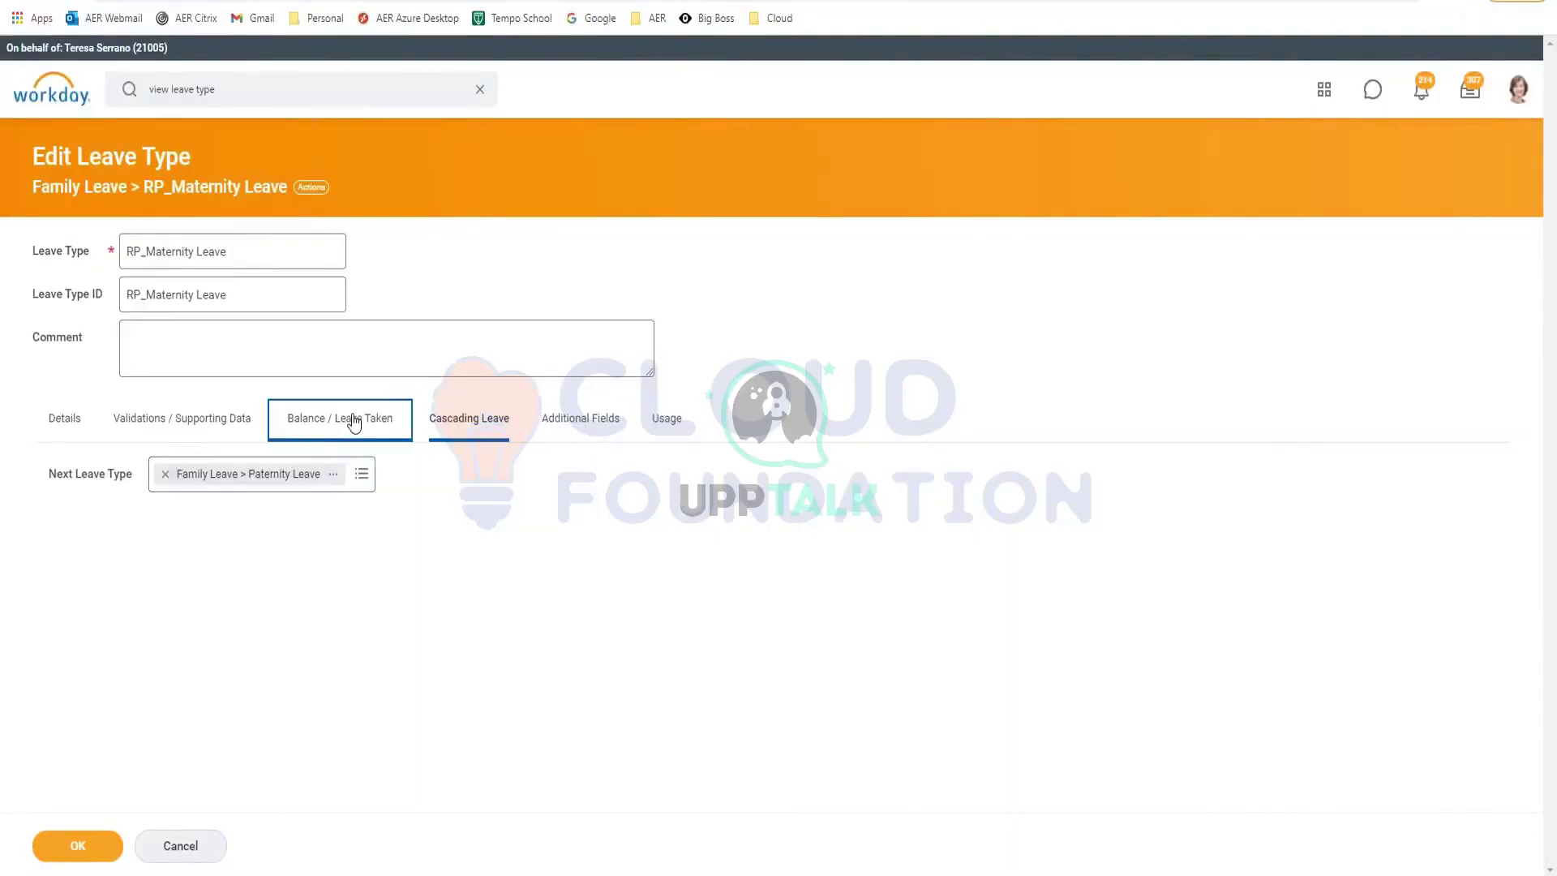
scroll(1085, 555, "down", 2)
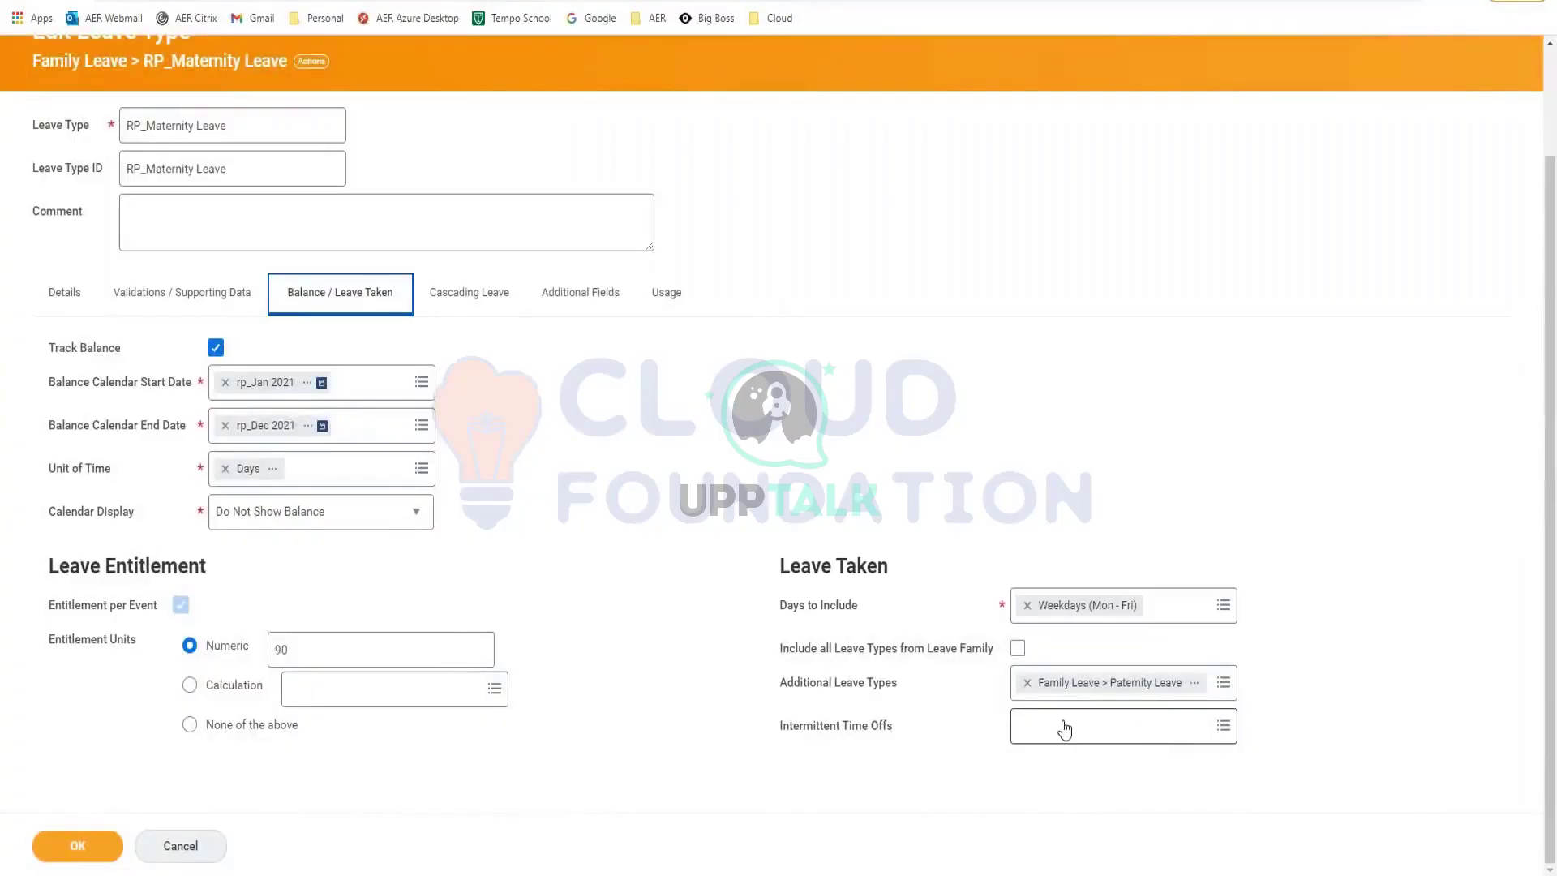
left_click(469, 292)
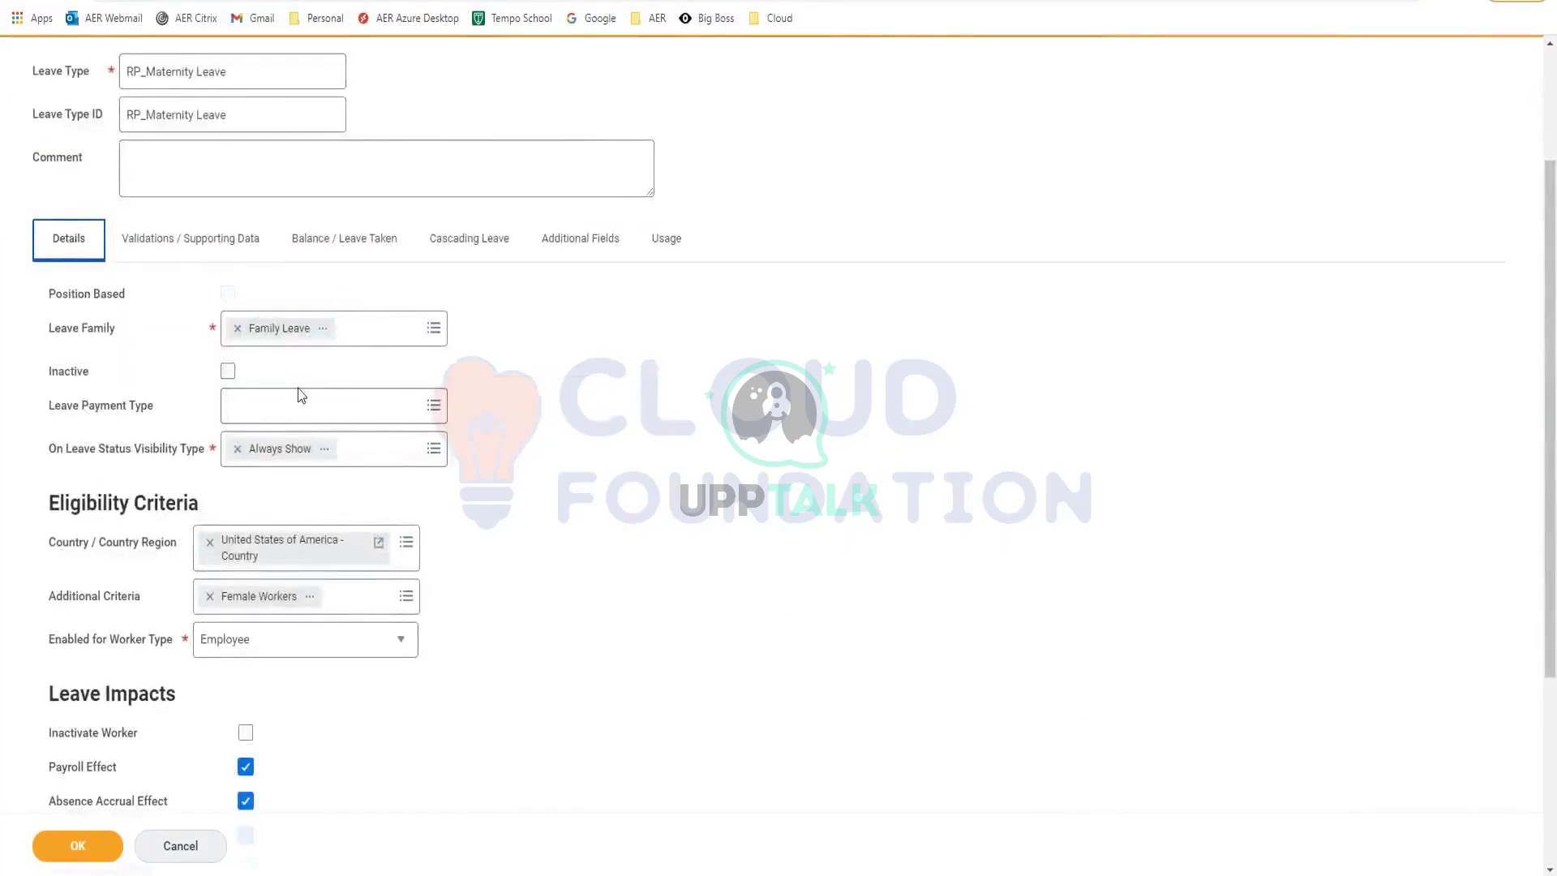
- Examine the country options offered for the Leave Payment Type in the leave type's details
left_click(434, 411)
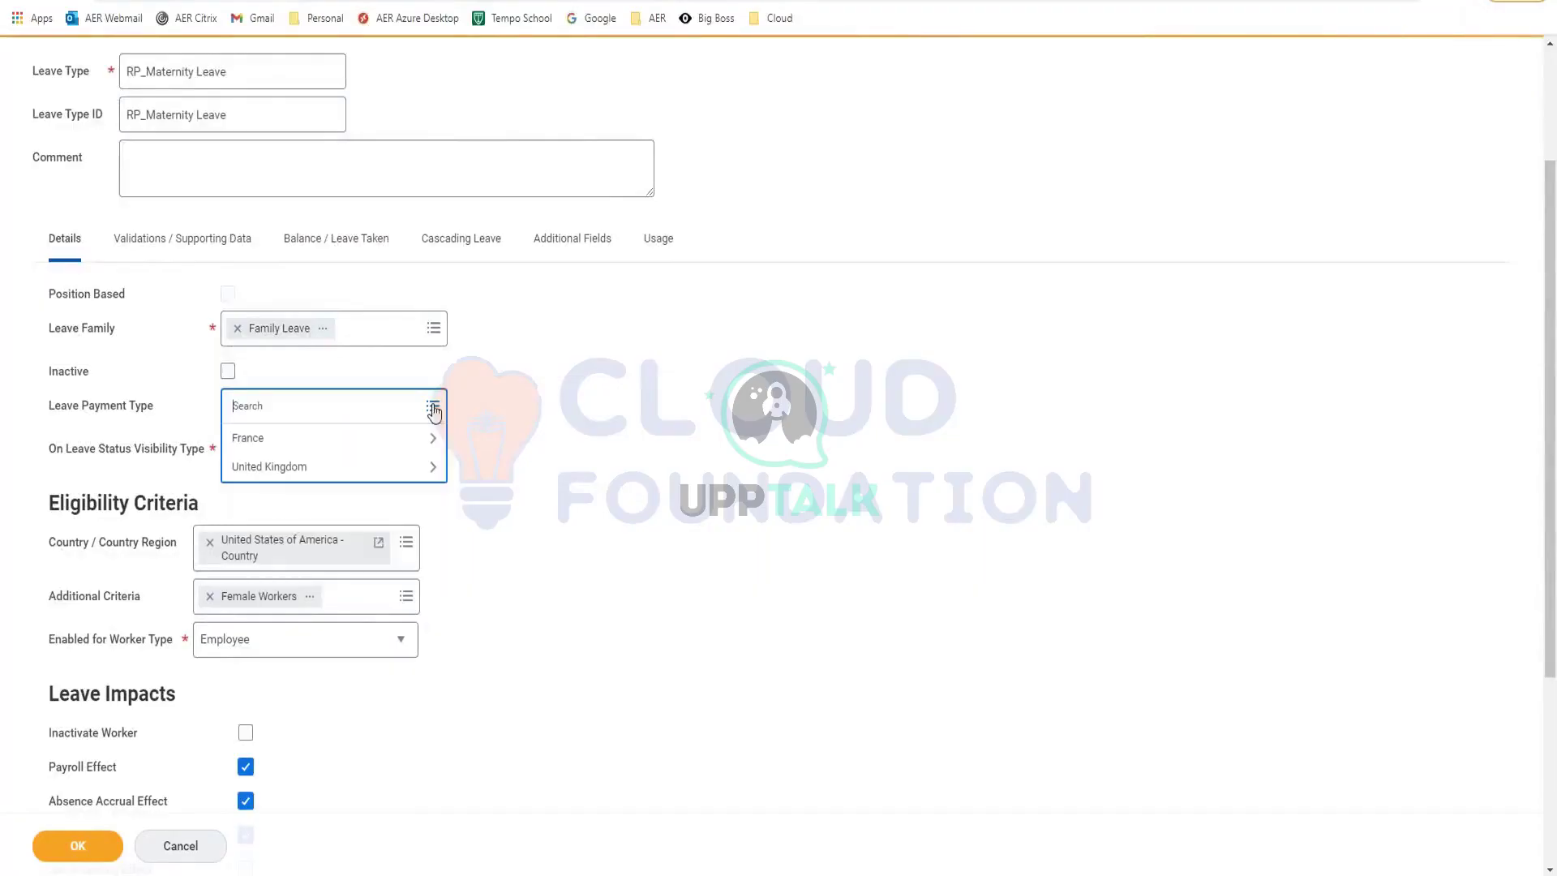
left_click(507, 420)
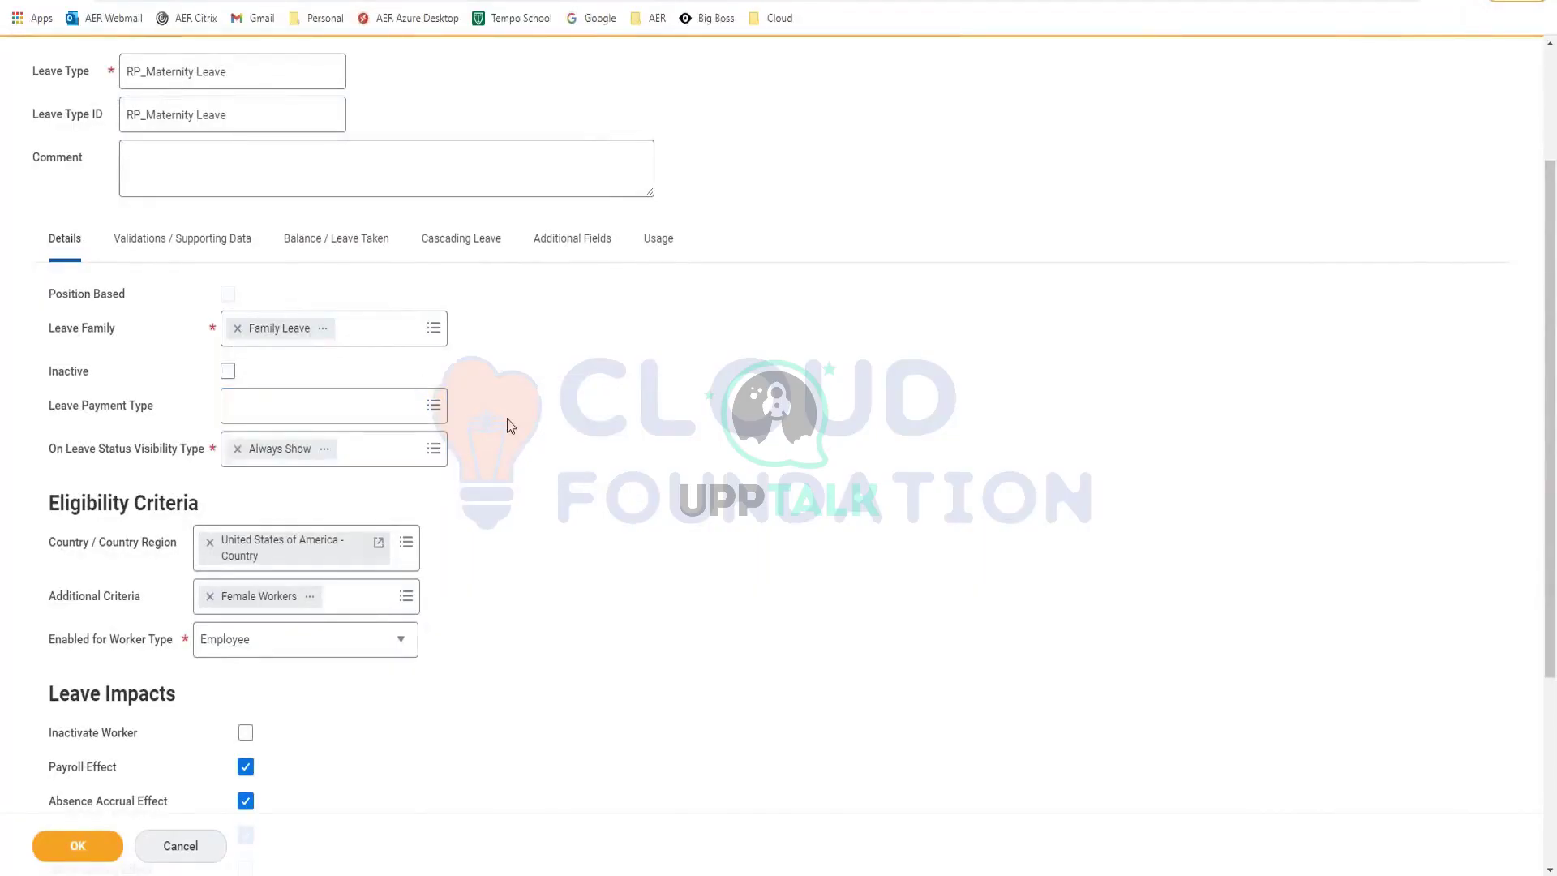
left_click(433, 418)
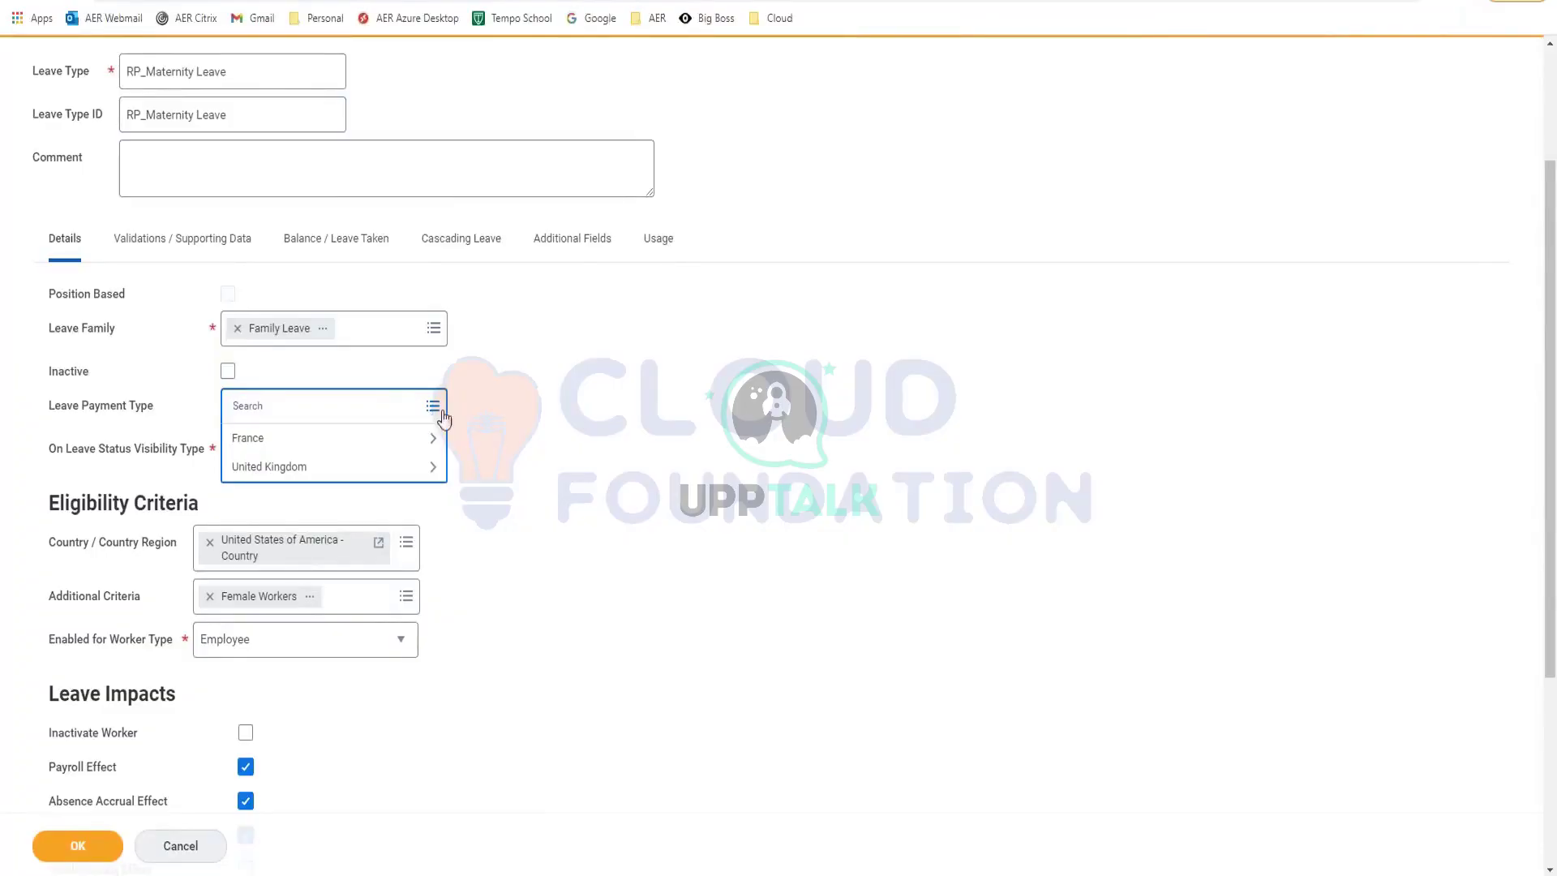
left_click(619, 417)
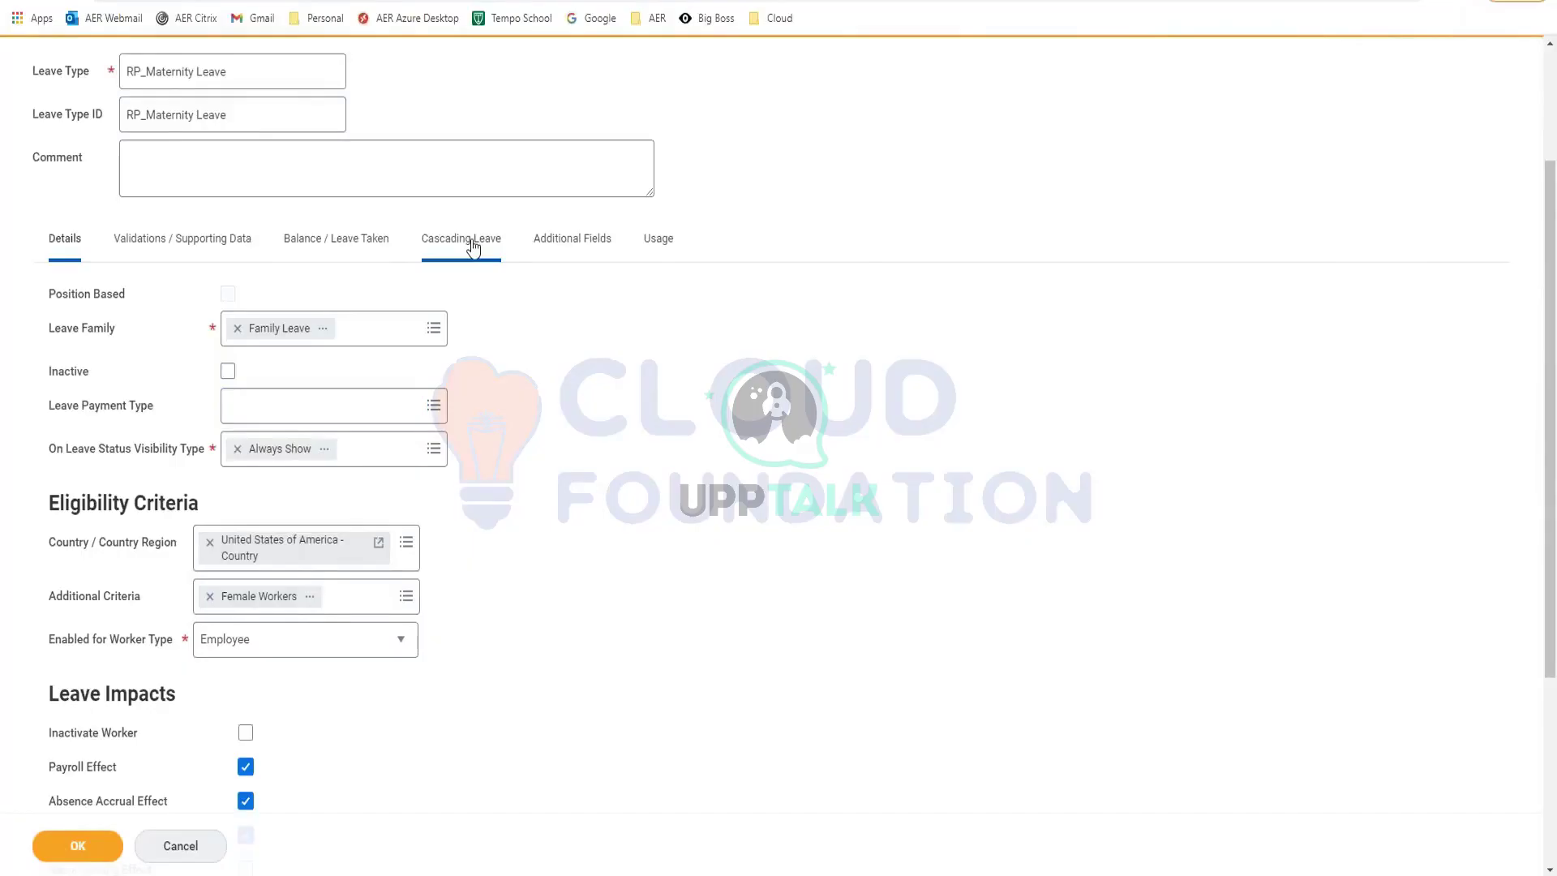
- Search the supporting data's Value to Display options for "att" without selecting any of them
left_click(229, 243)
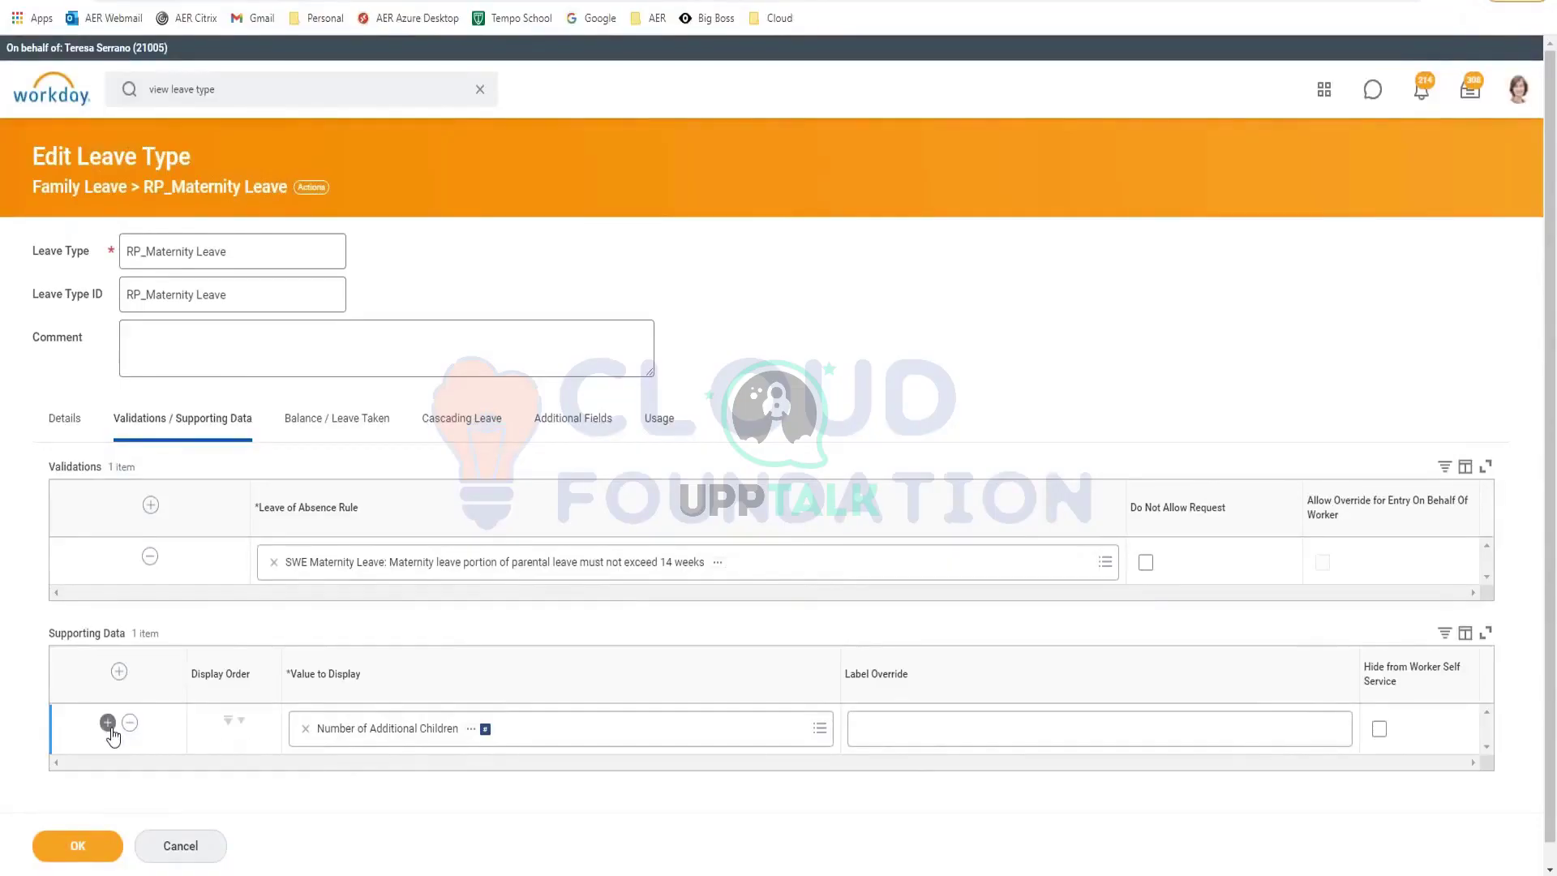
left_click(641, 738)
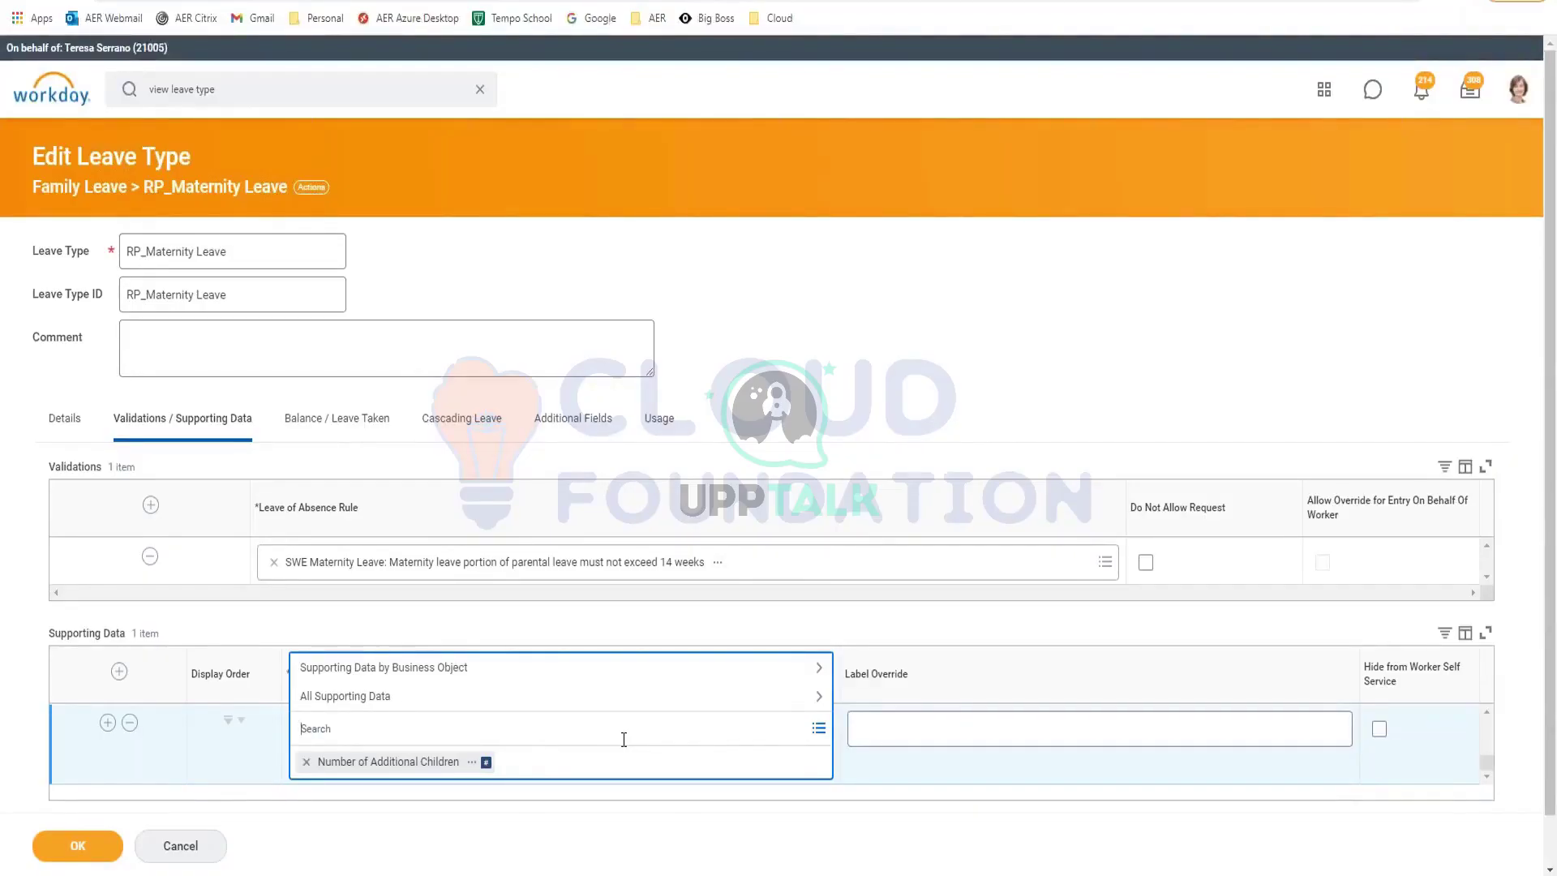
type("att")
key("Return")
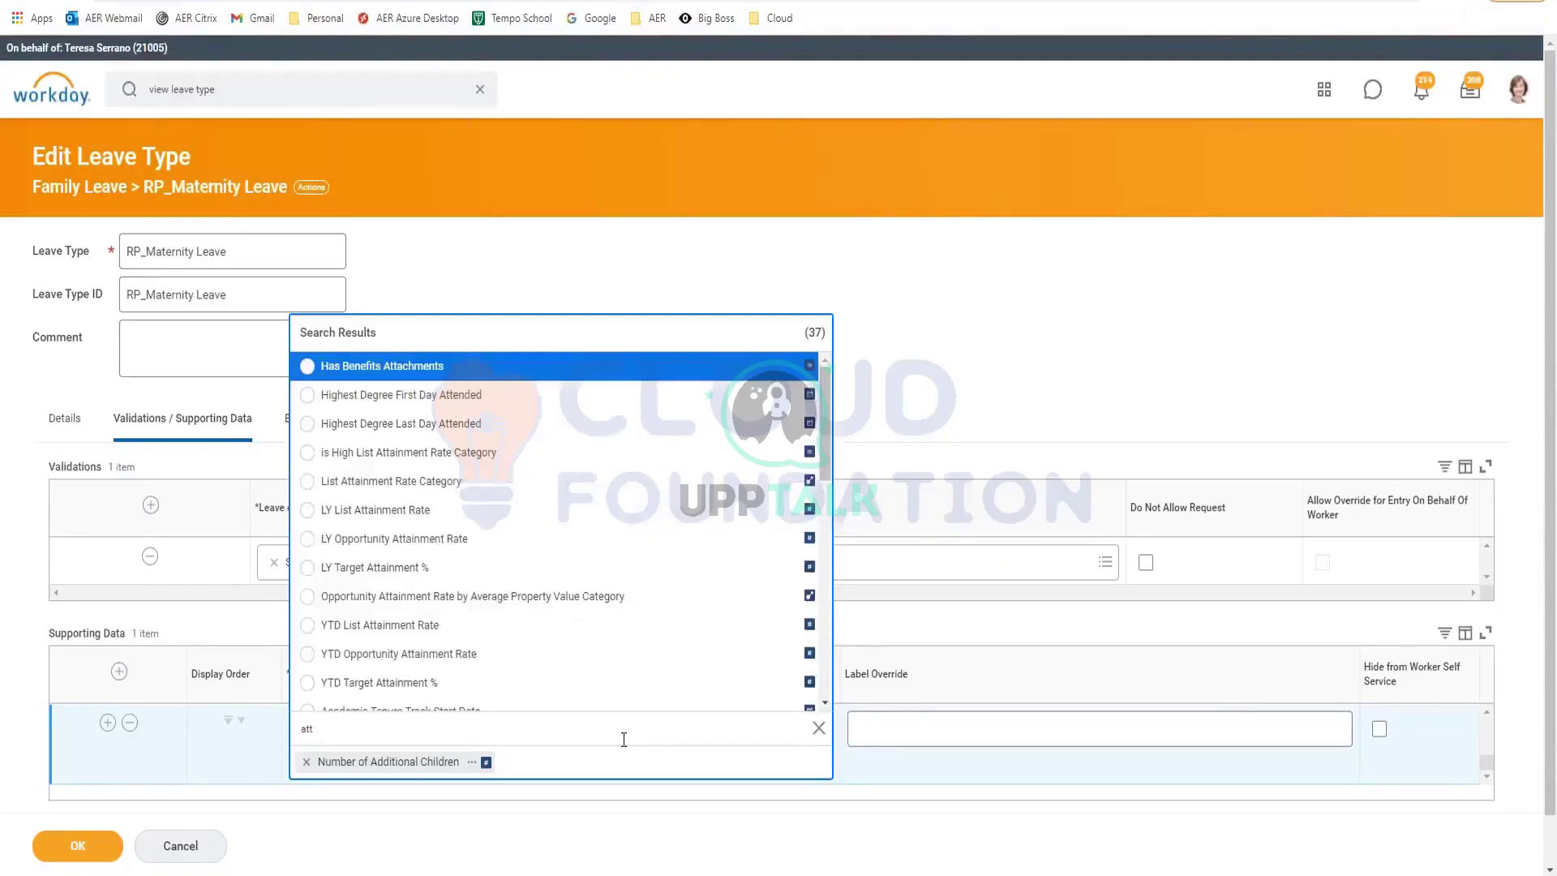
left_click(818, 727)
left_click(949, 365)
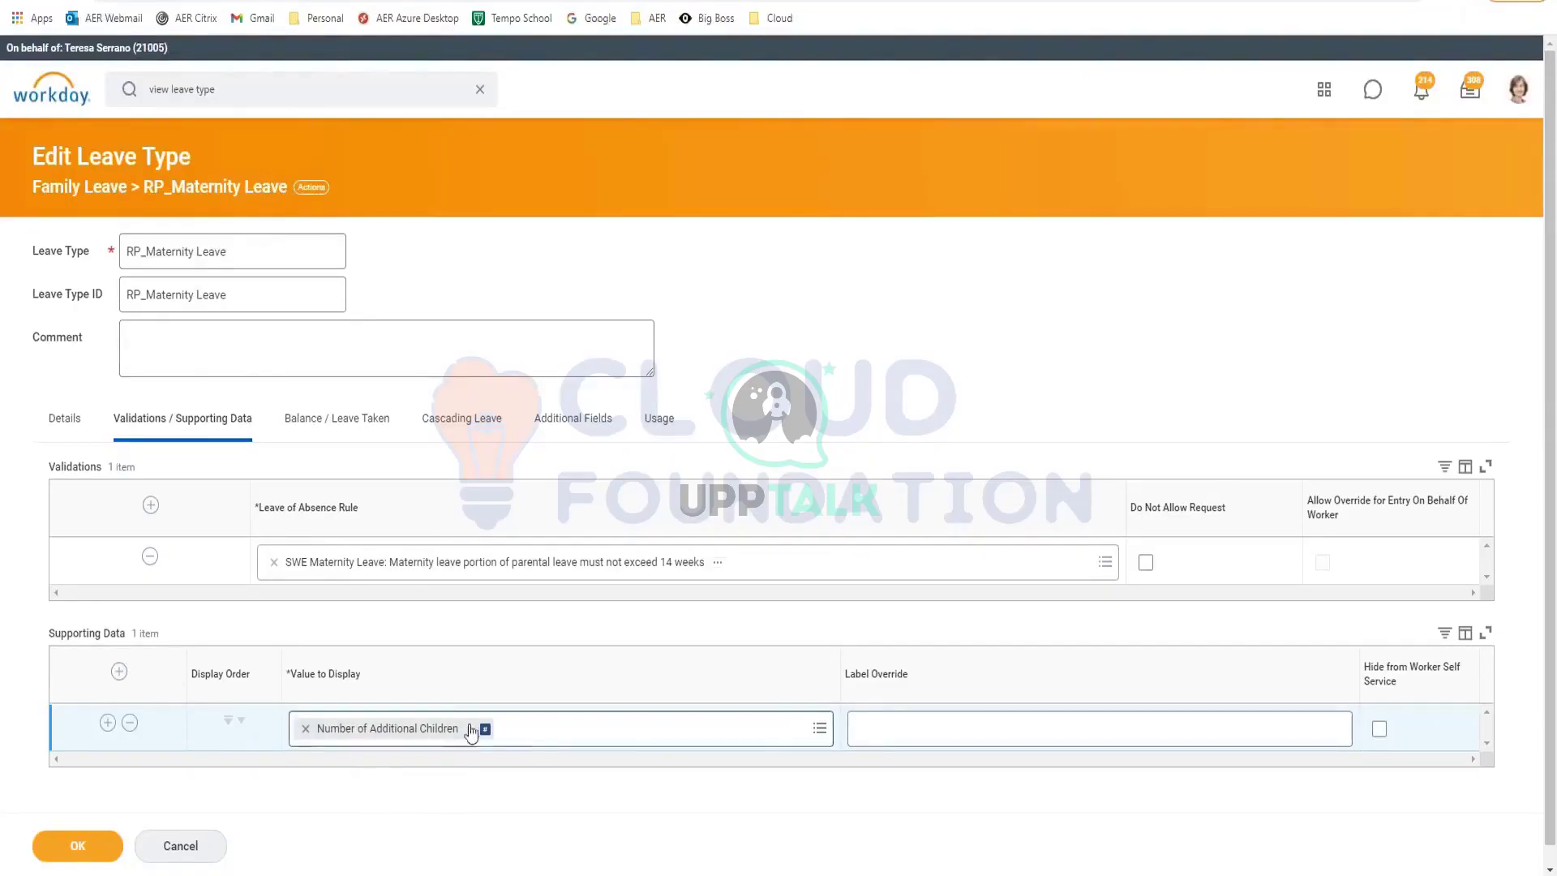
left_click(711, 740)
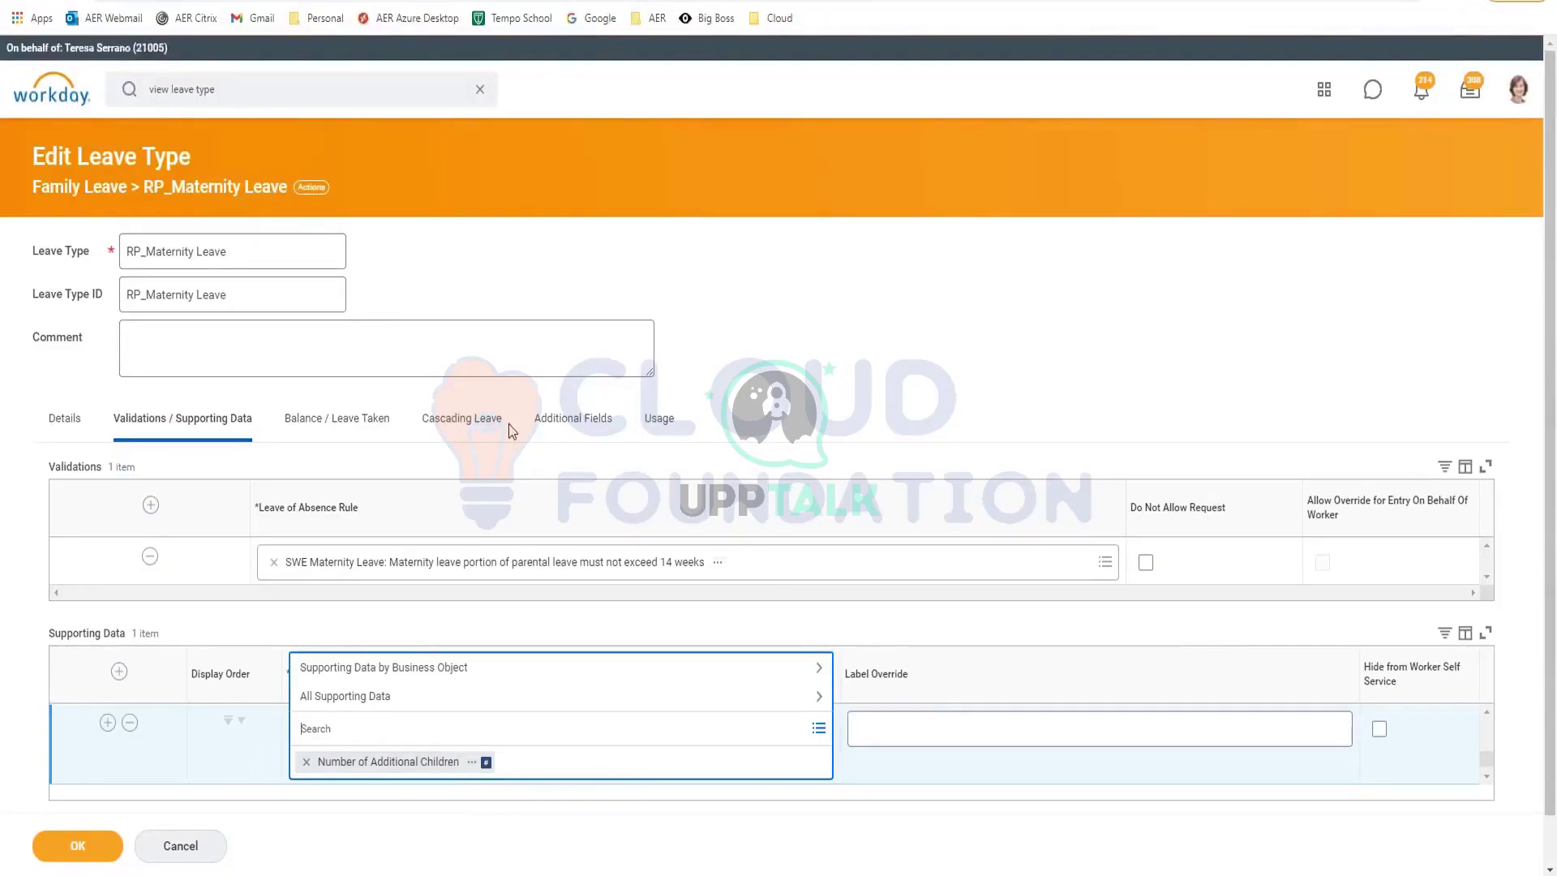
- Add a second leave reason named "test" to the leave type's Leave Reasons
left_click(442, 419)
left_click(579, 419)
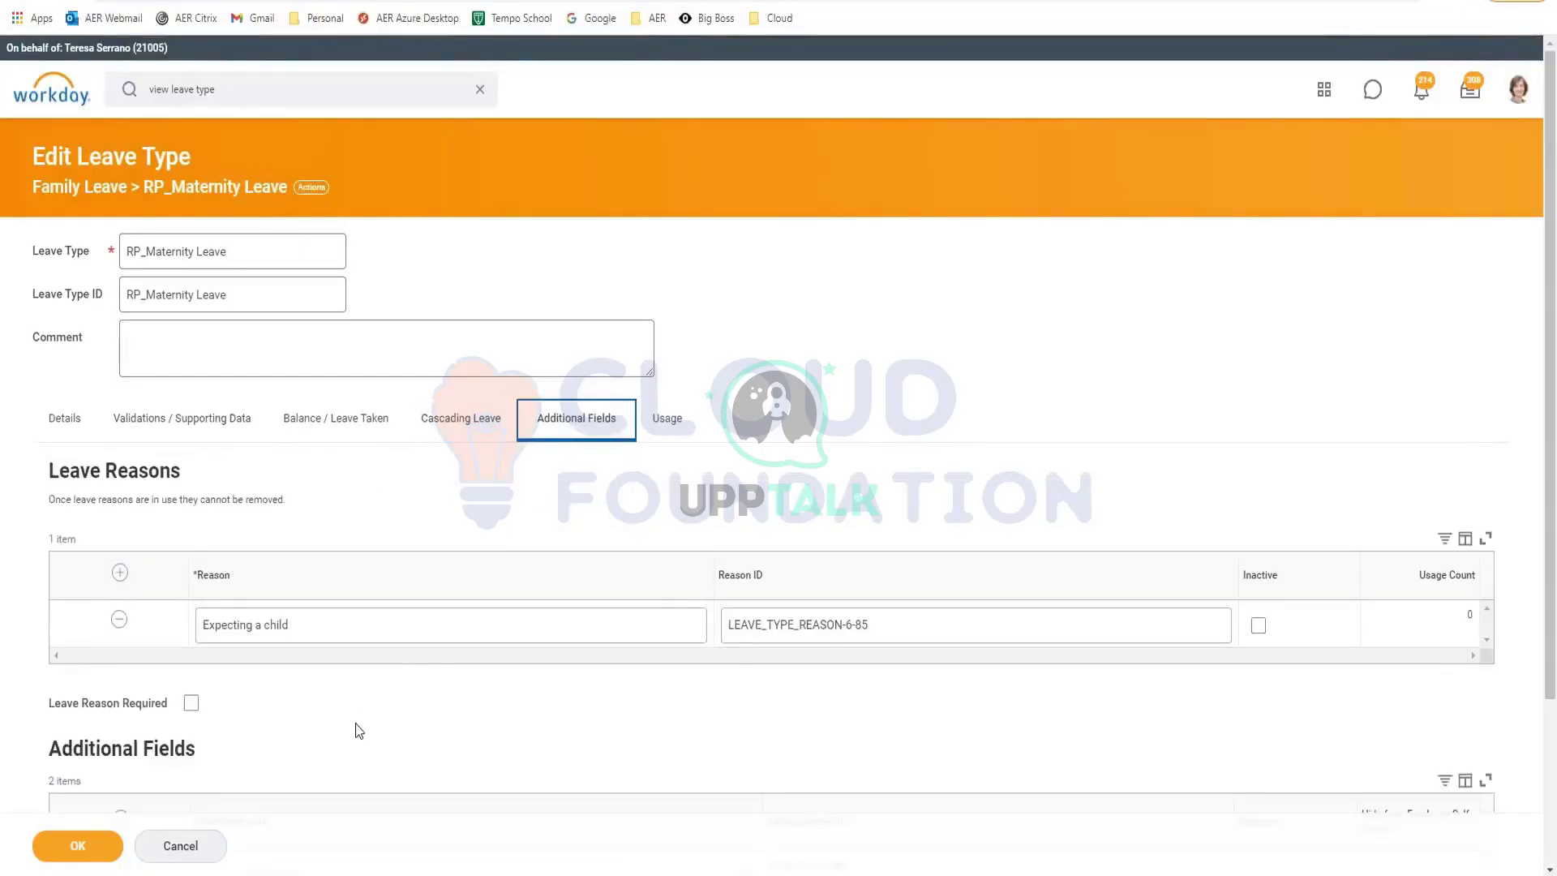
left_click(688, 639)
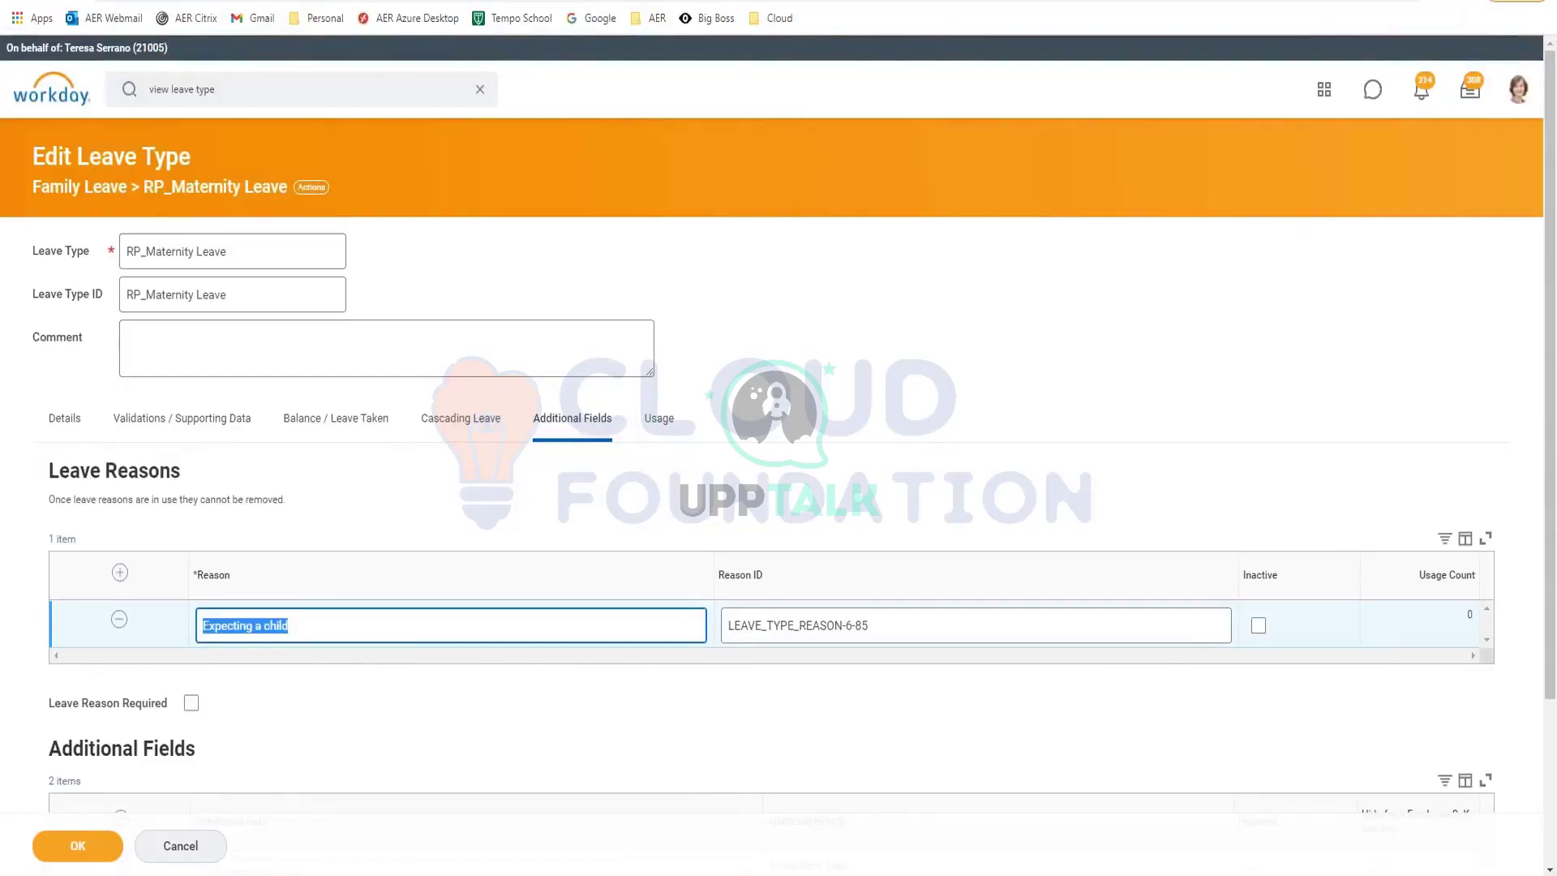
left_click(119, 573)
left_click(671, 630)
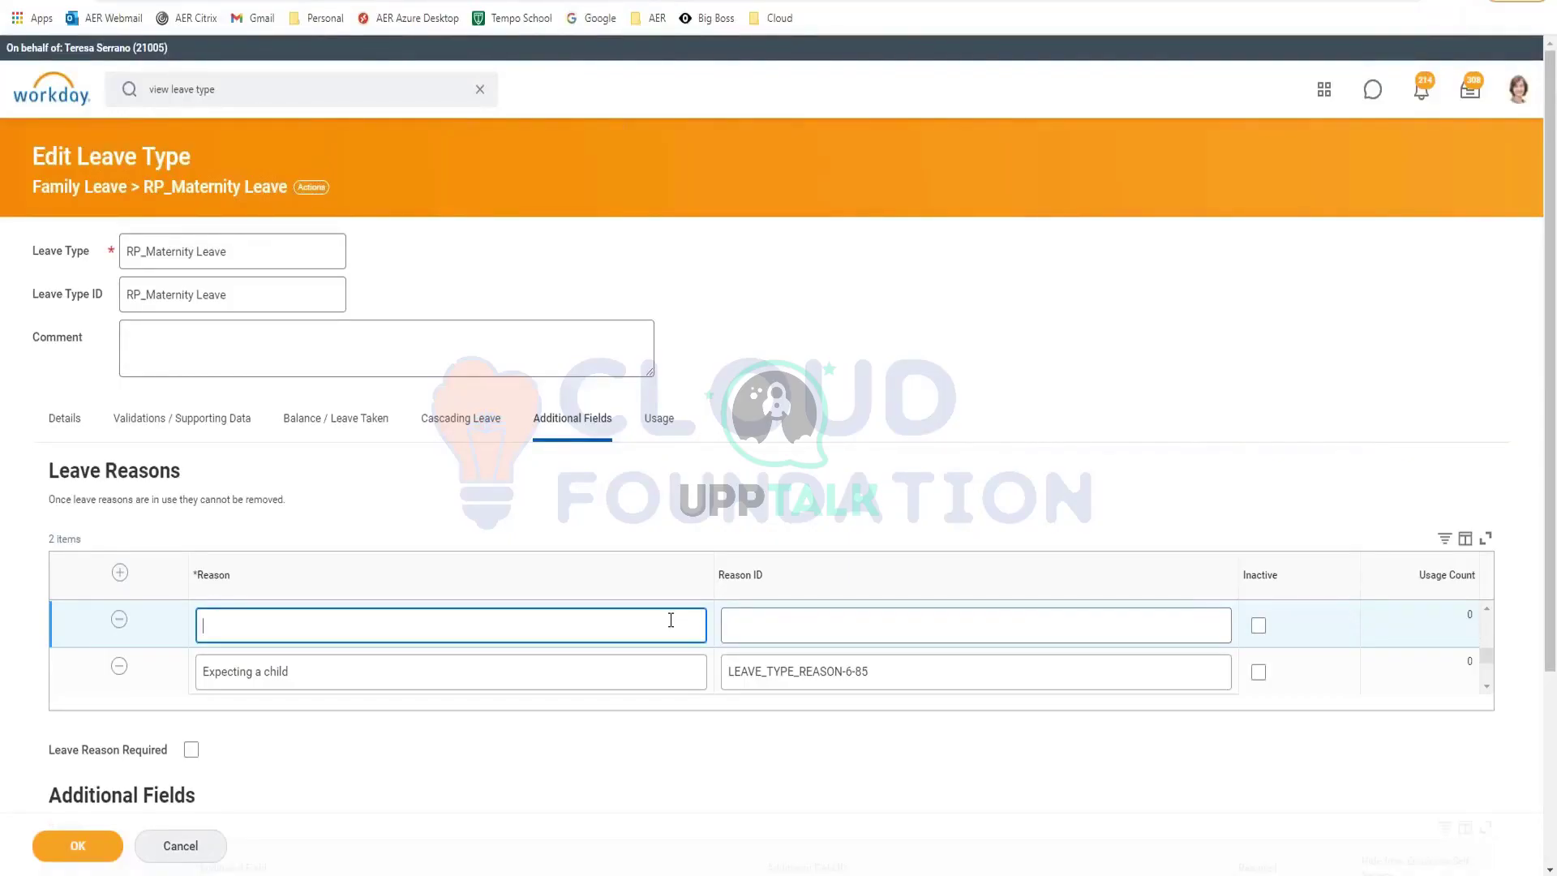
type("test")
left_click(668, 786)
scroll(517, 775, "down", 3)
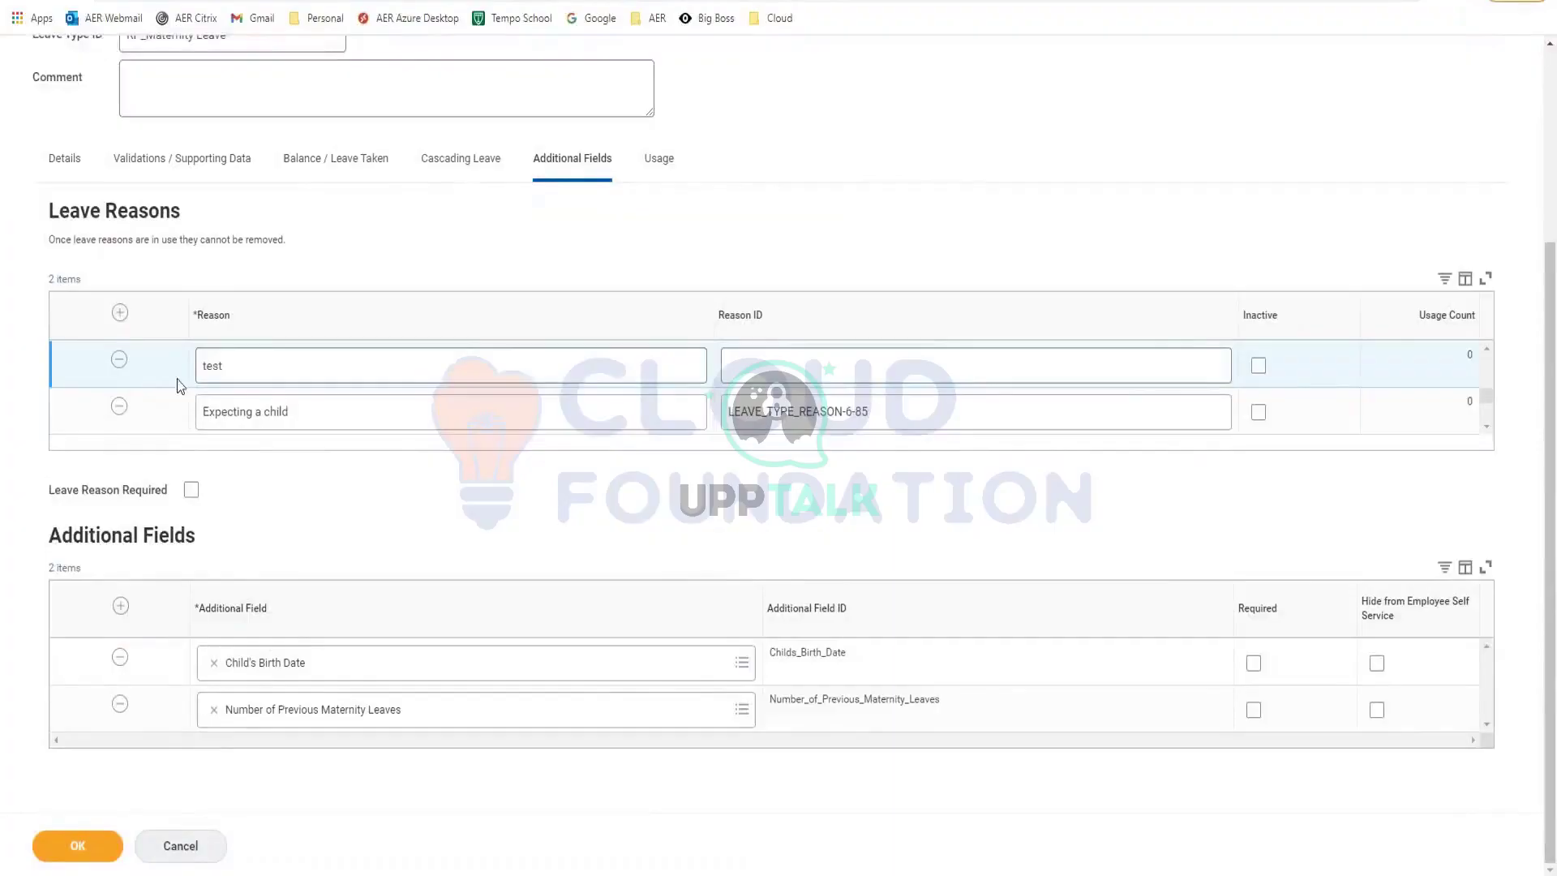
left_click(271, 365)
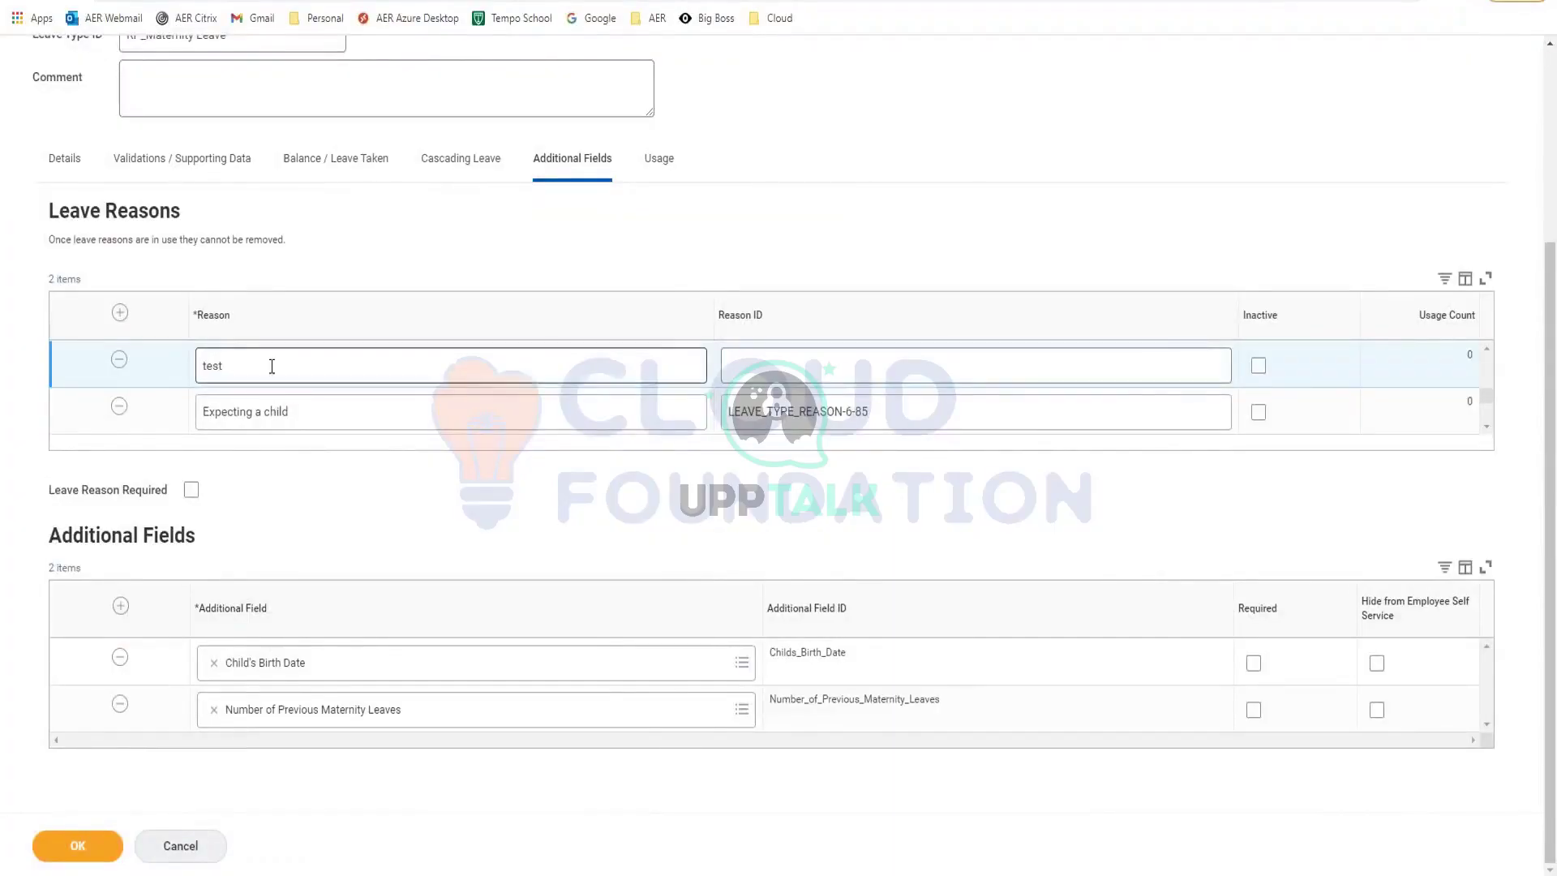
left_click_drag(278, 365, 3, 376)
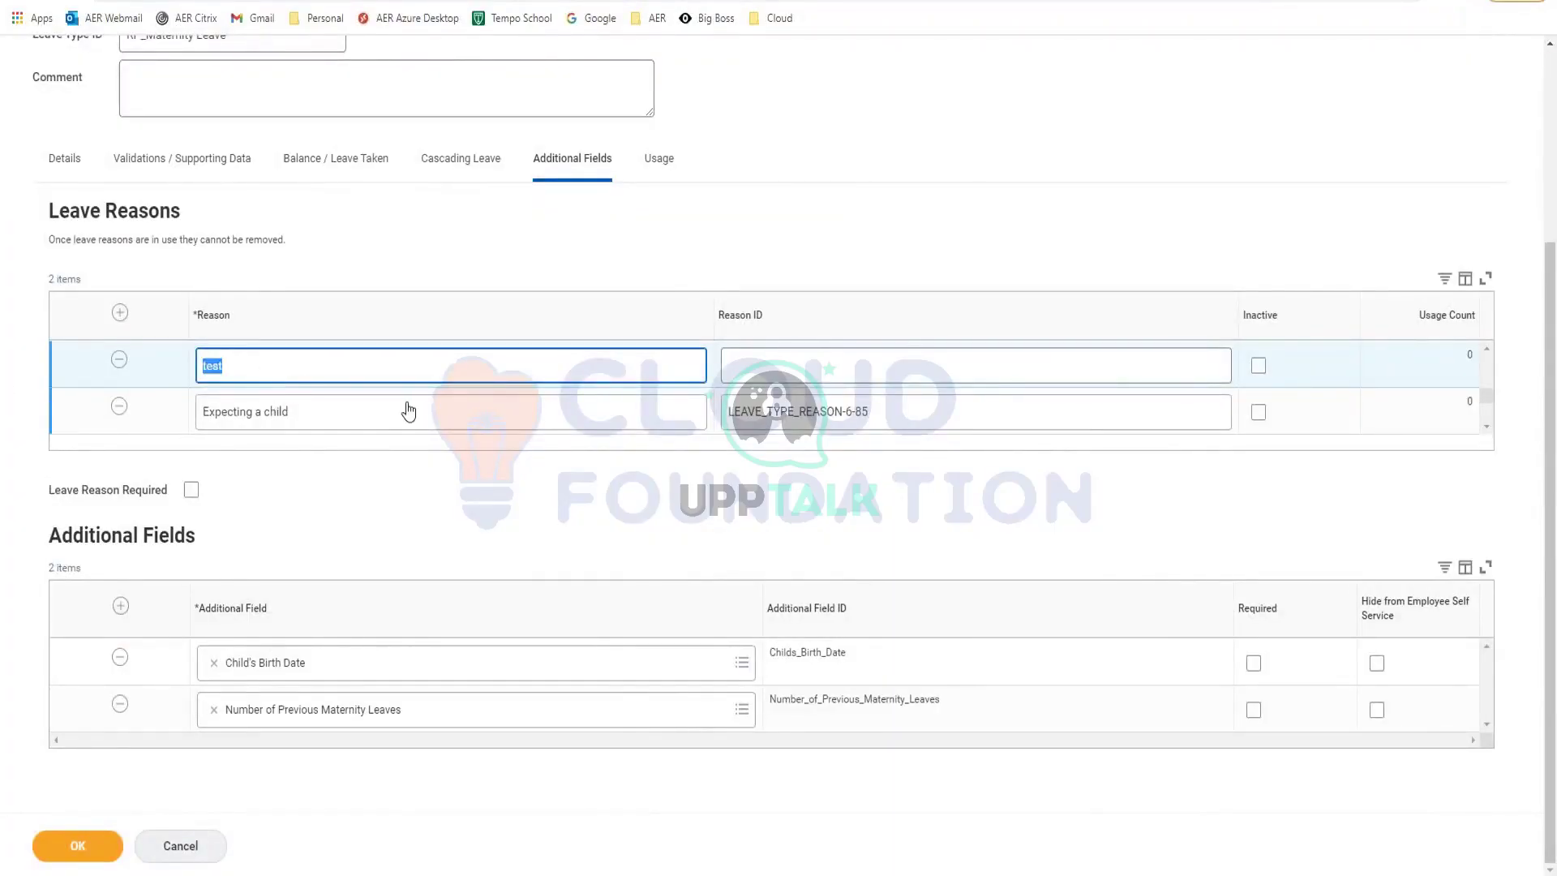
left_click(217, 366)
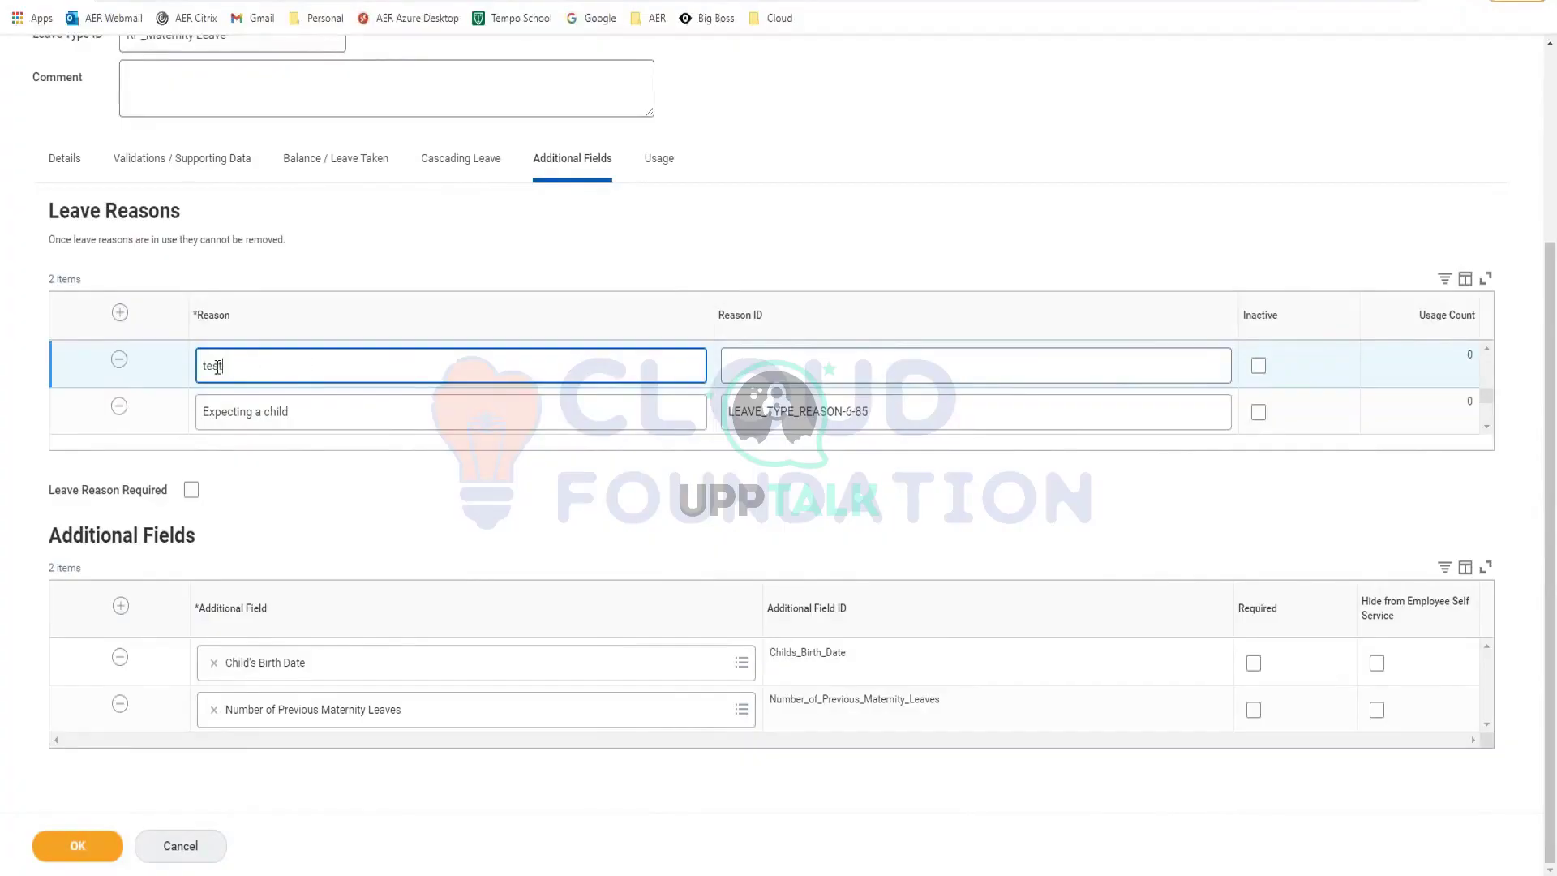
left_click(414, 531)
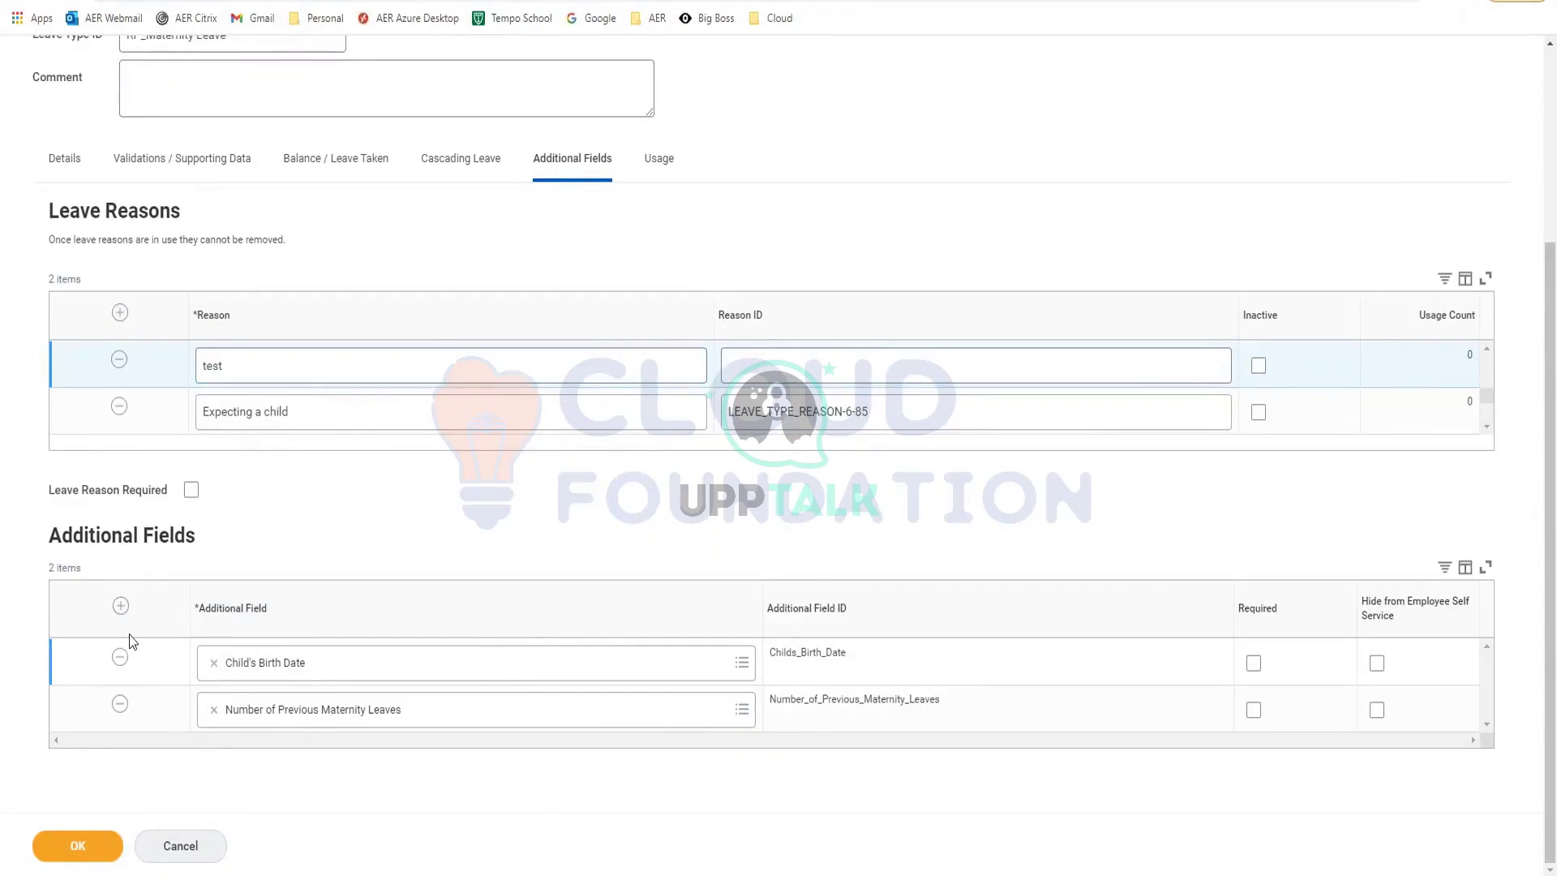
- Examine the choices offered for a new additional field and remove the empty row without selecting any
left_click(120, 606)
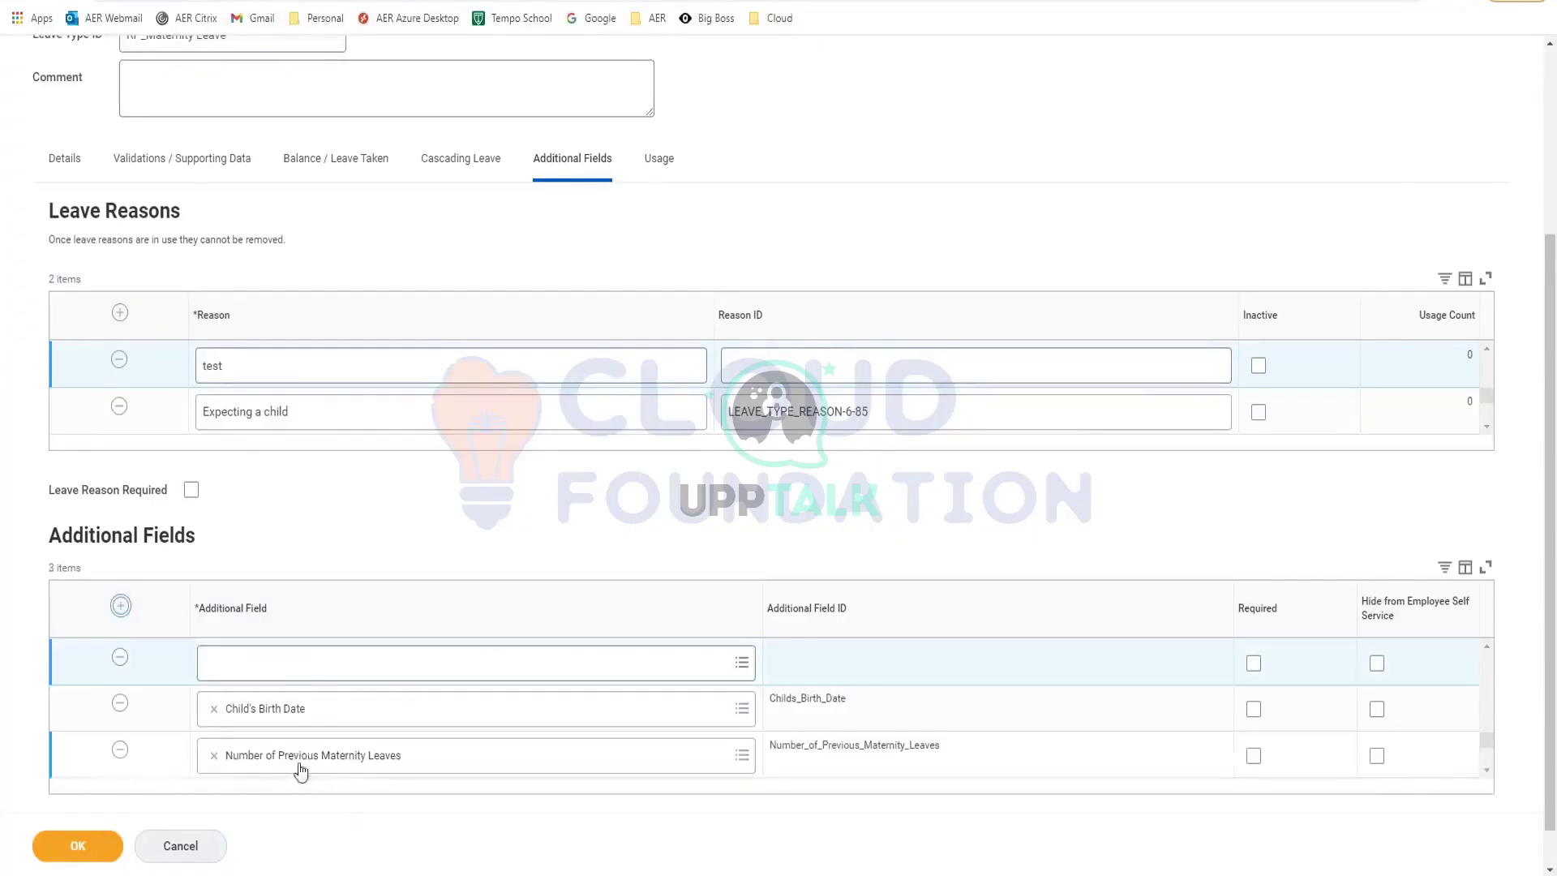
left_click(306, 670)
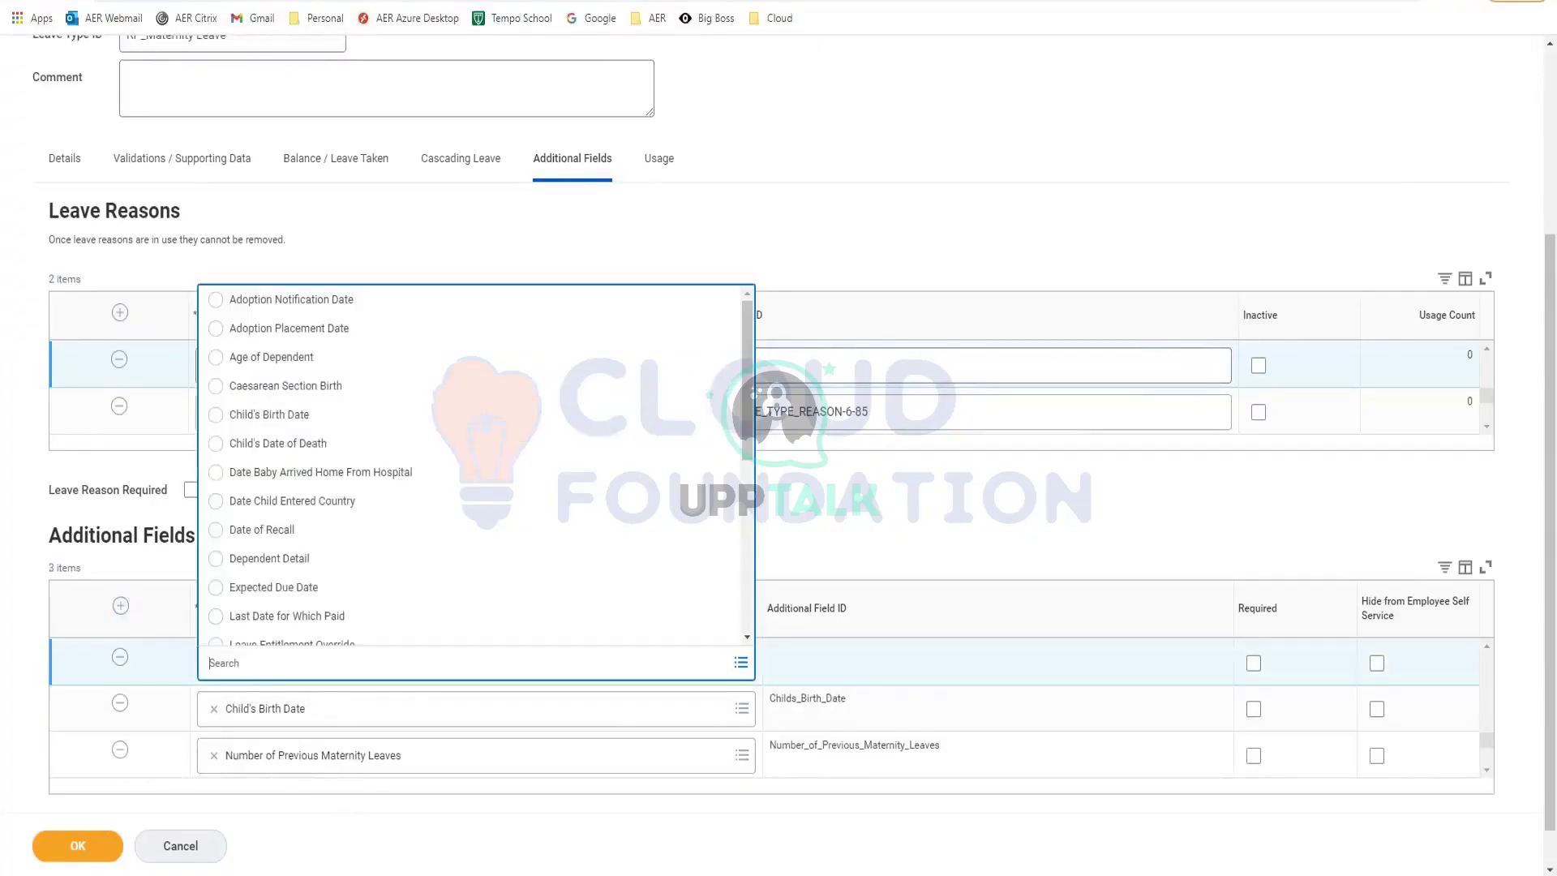
left_click_drag(750, 382, 753, 417)
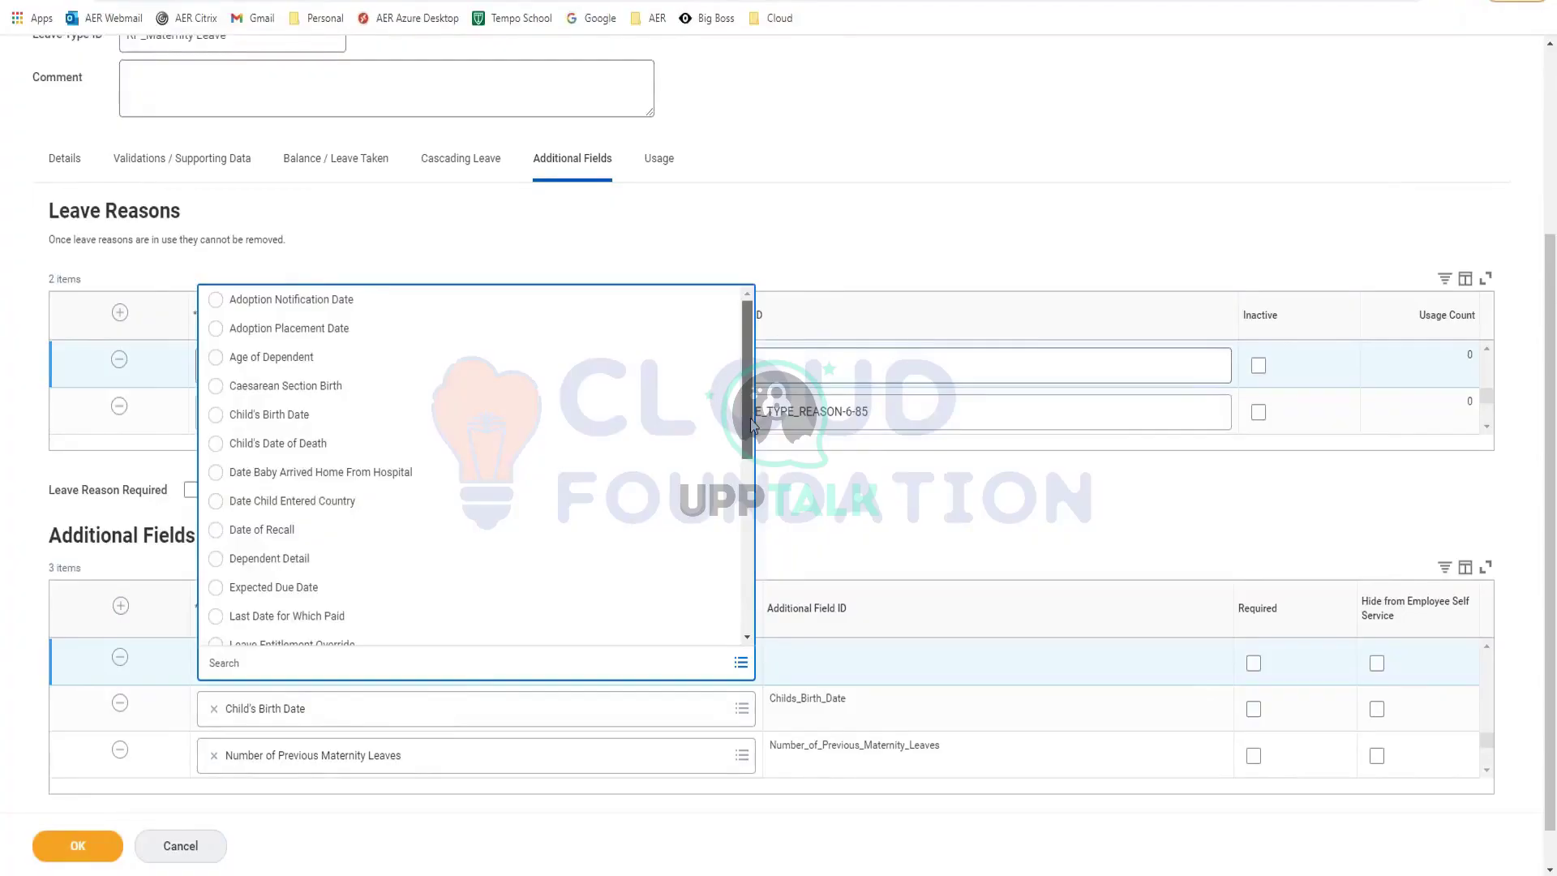
left_click_drag(752, 423, 829, 537)
left_click(829, 537)
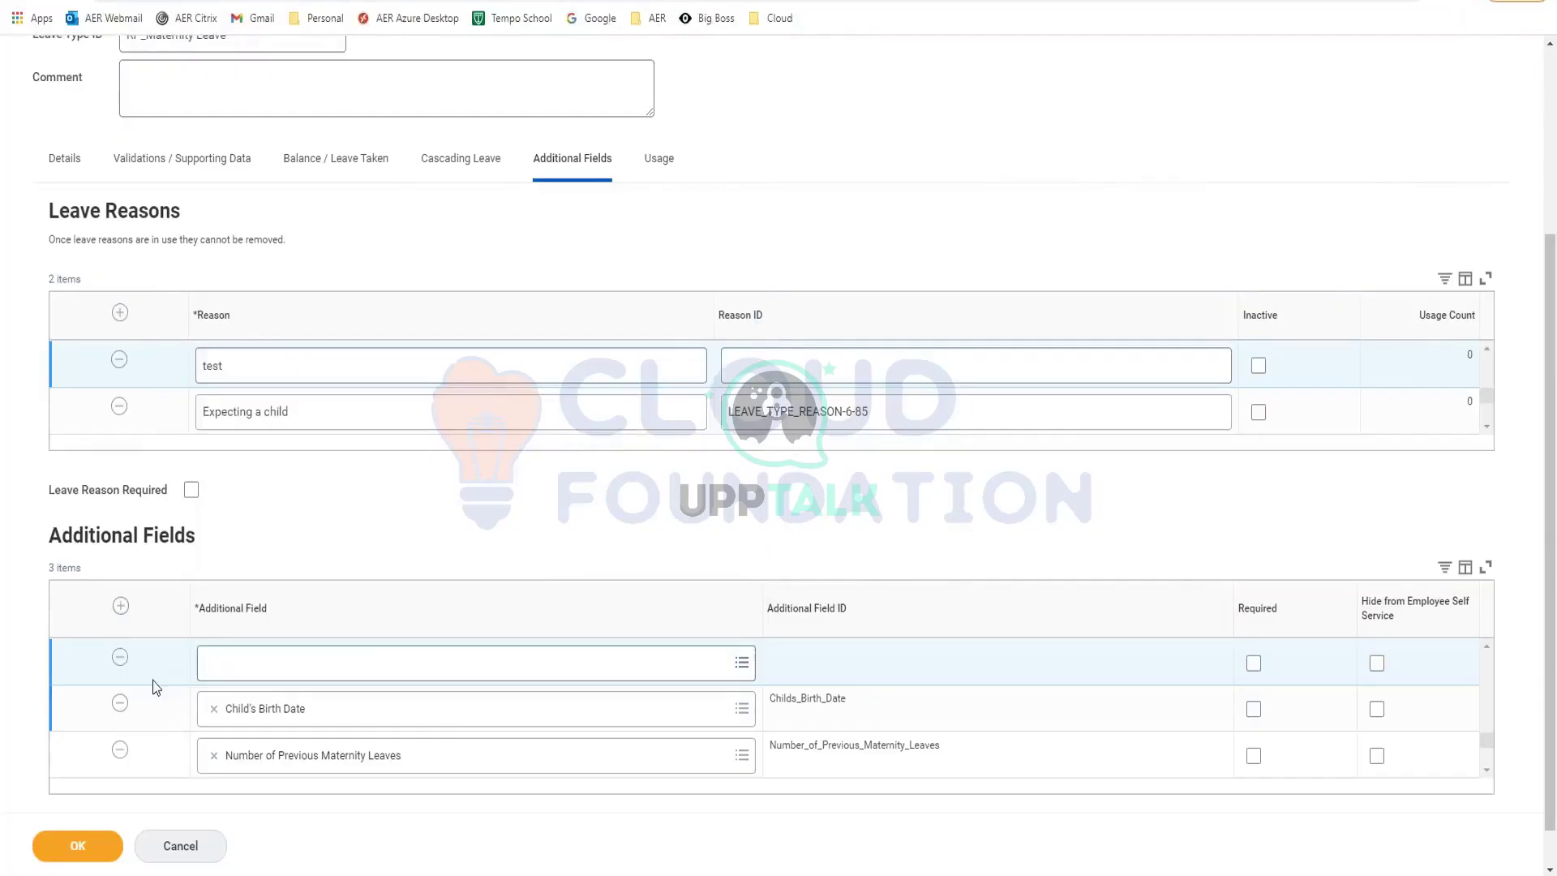
left_click(743, 667)
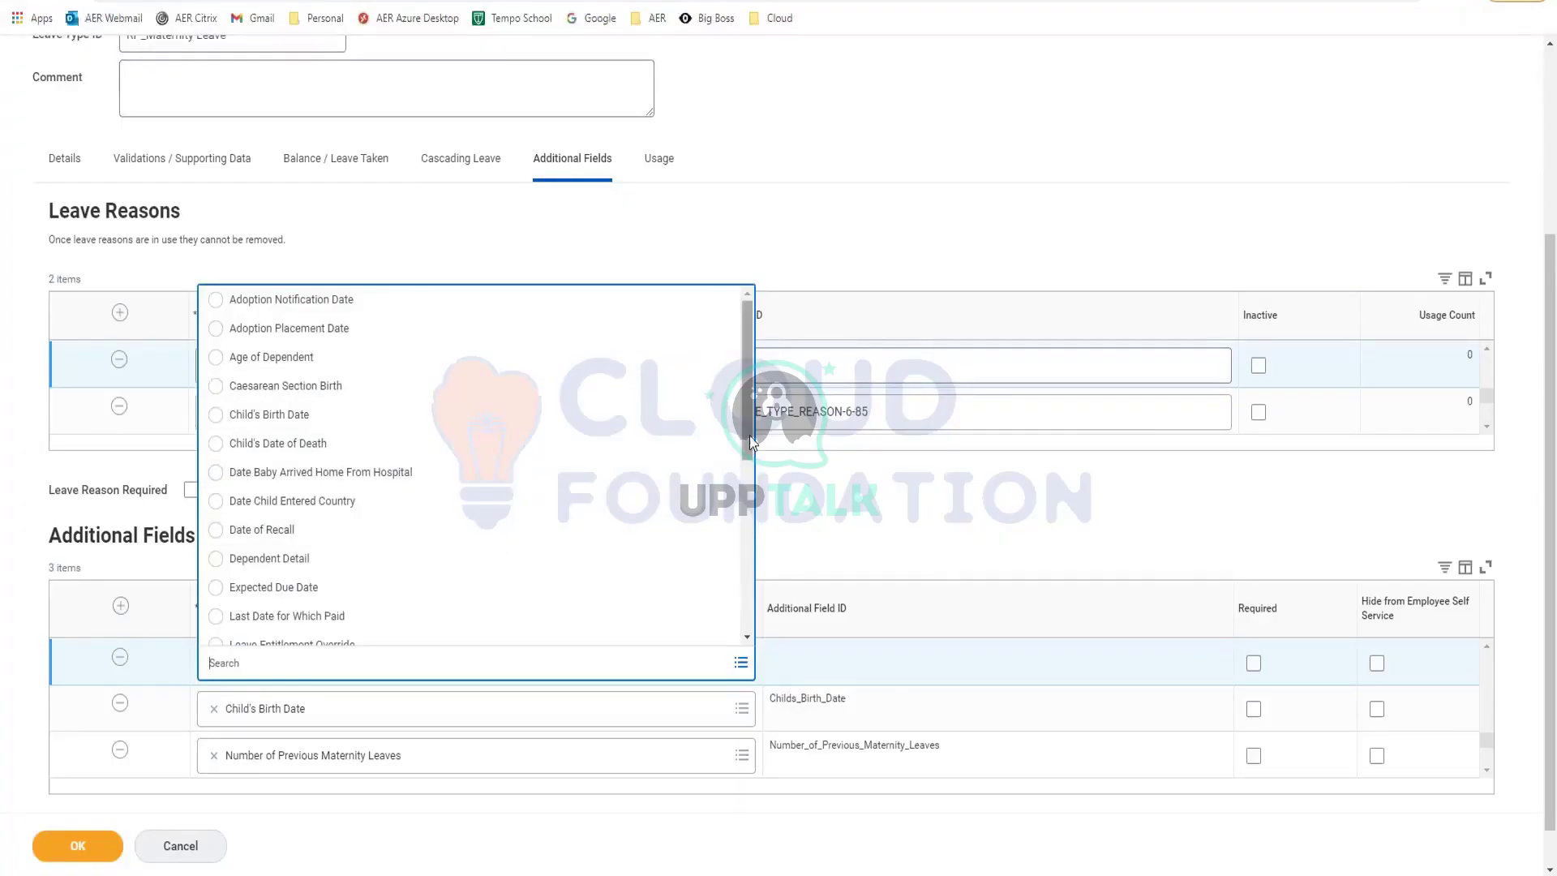
left_click_drag(747, 379, 744, 701)
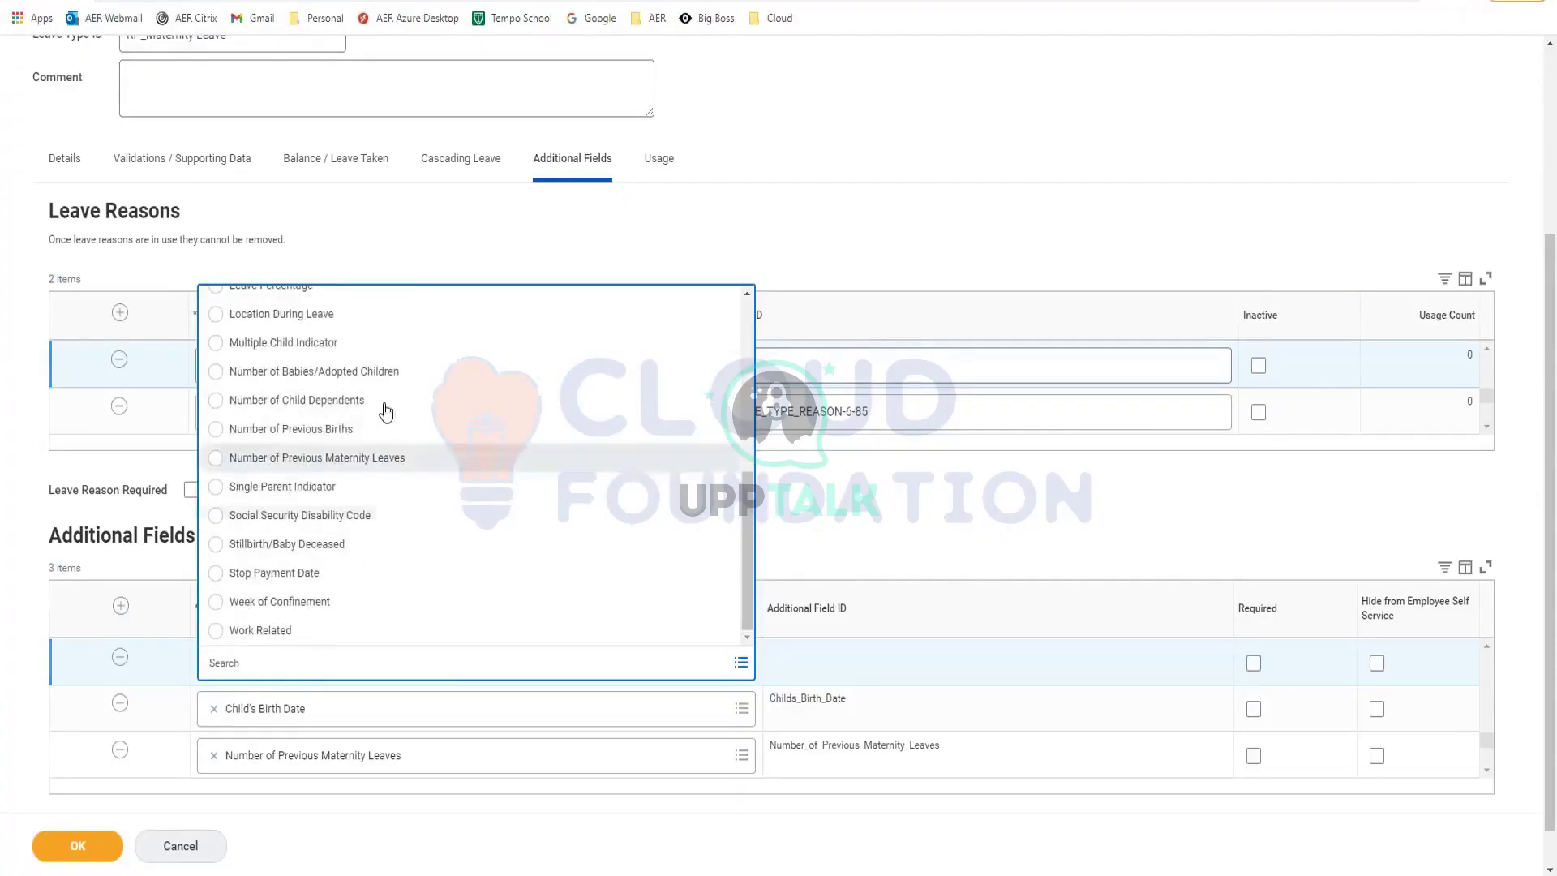
left_click(776, 514)
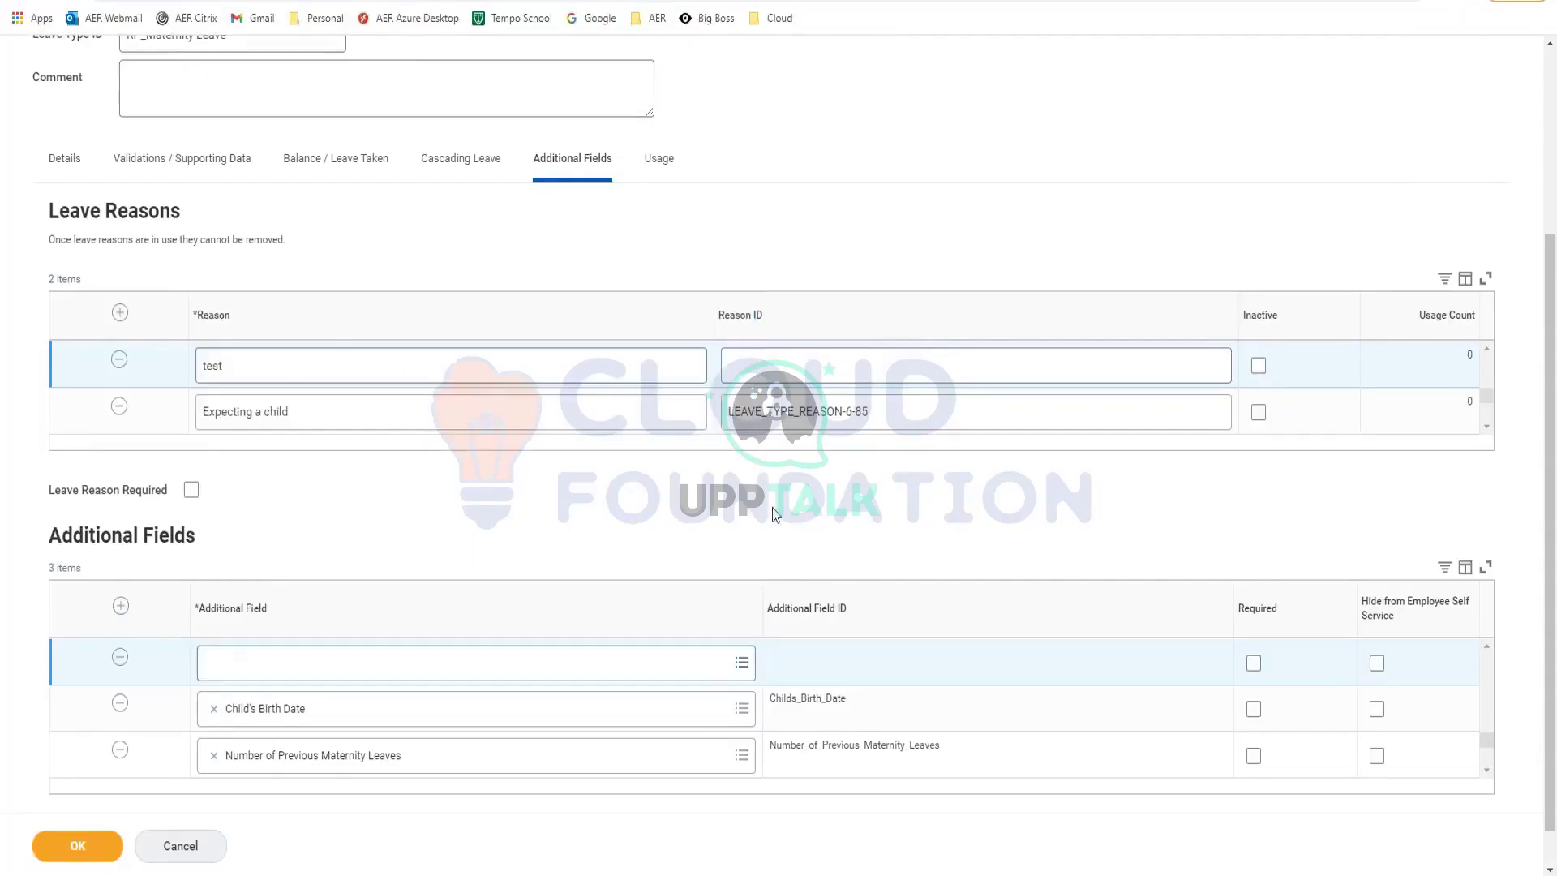
left_click(121, 658)
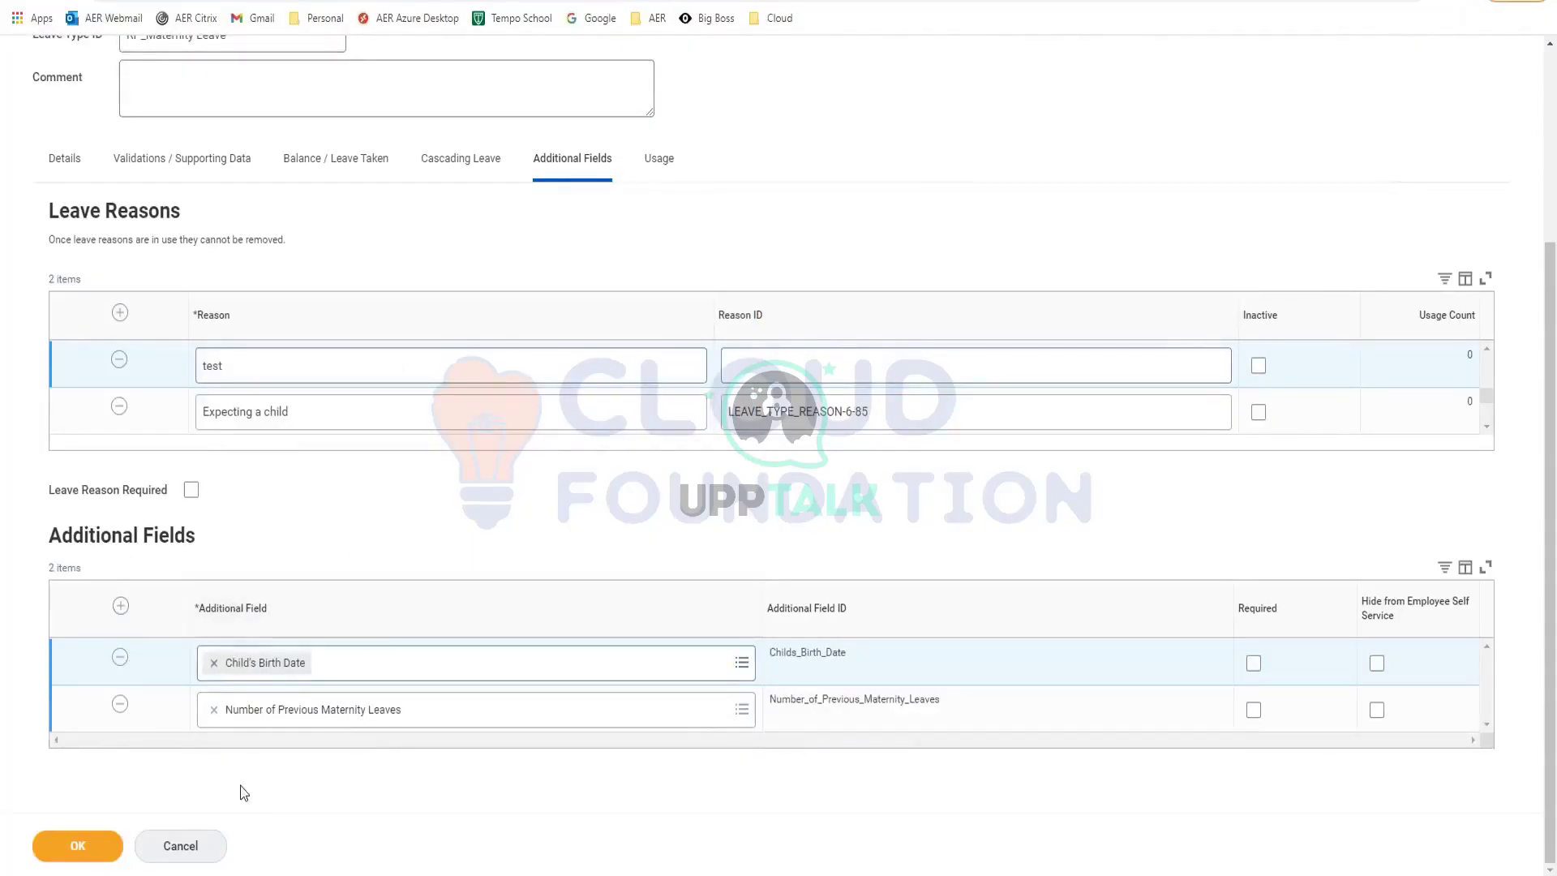
- Save the edited RP_Maternity Leave type and close its confirmation page
left_click(86, 856)
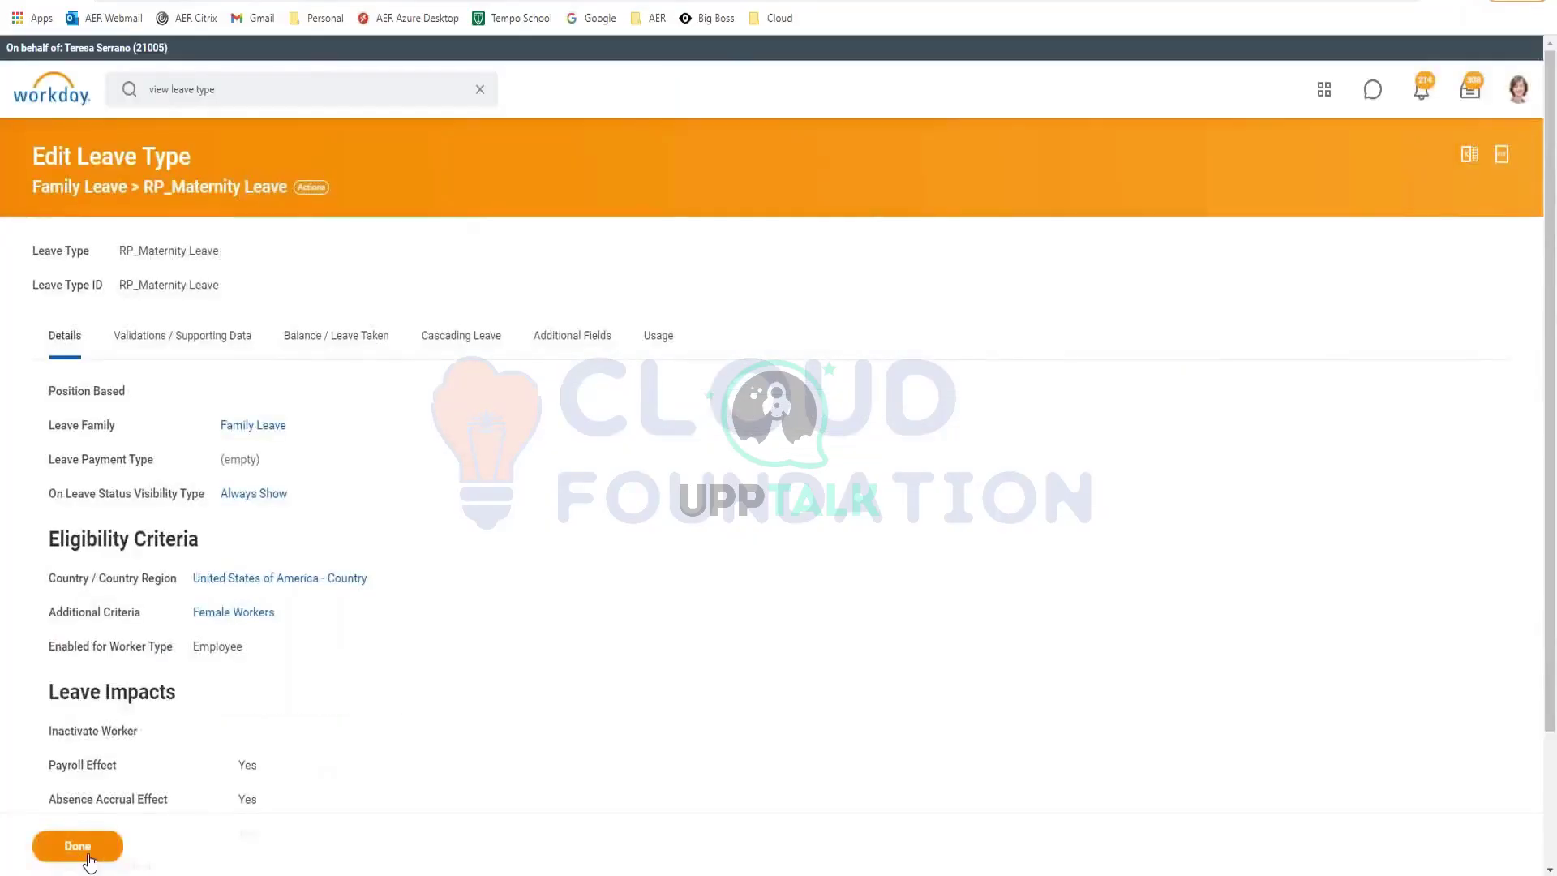
left_click(78, 846)
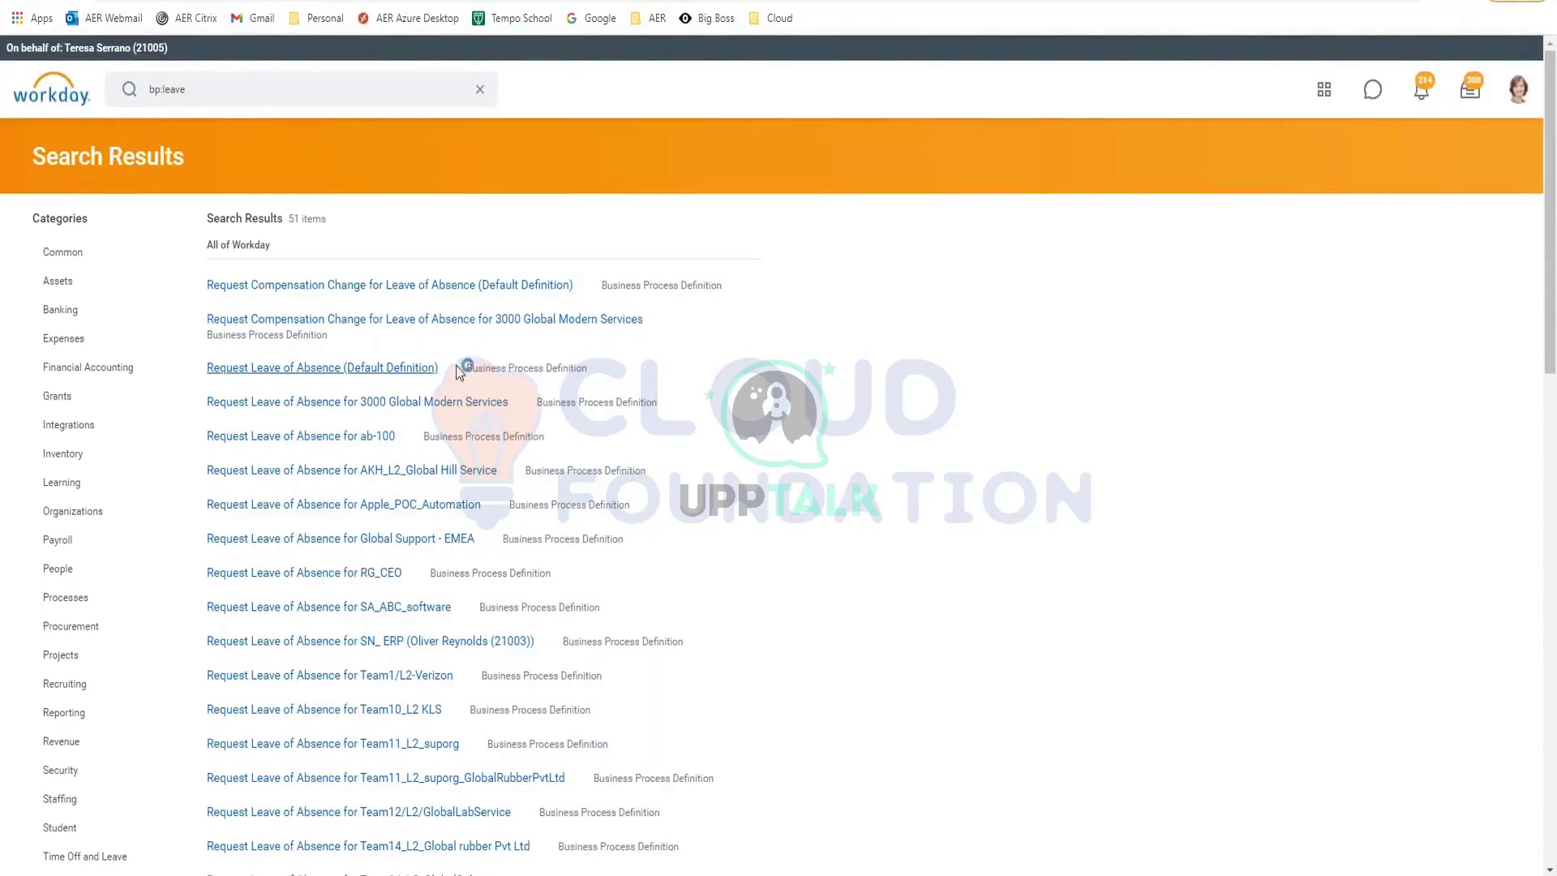
- Open the business process security policy of Request Leave of Absence (Default Definition) and review its security groups, policy restrictions and attachment settings
mouse_move(453, 369)
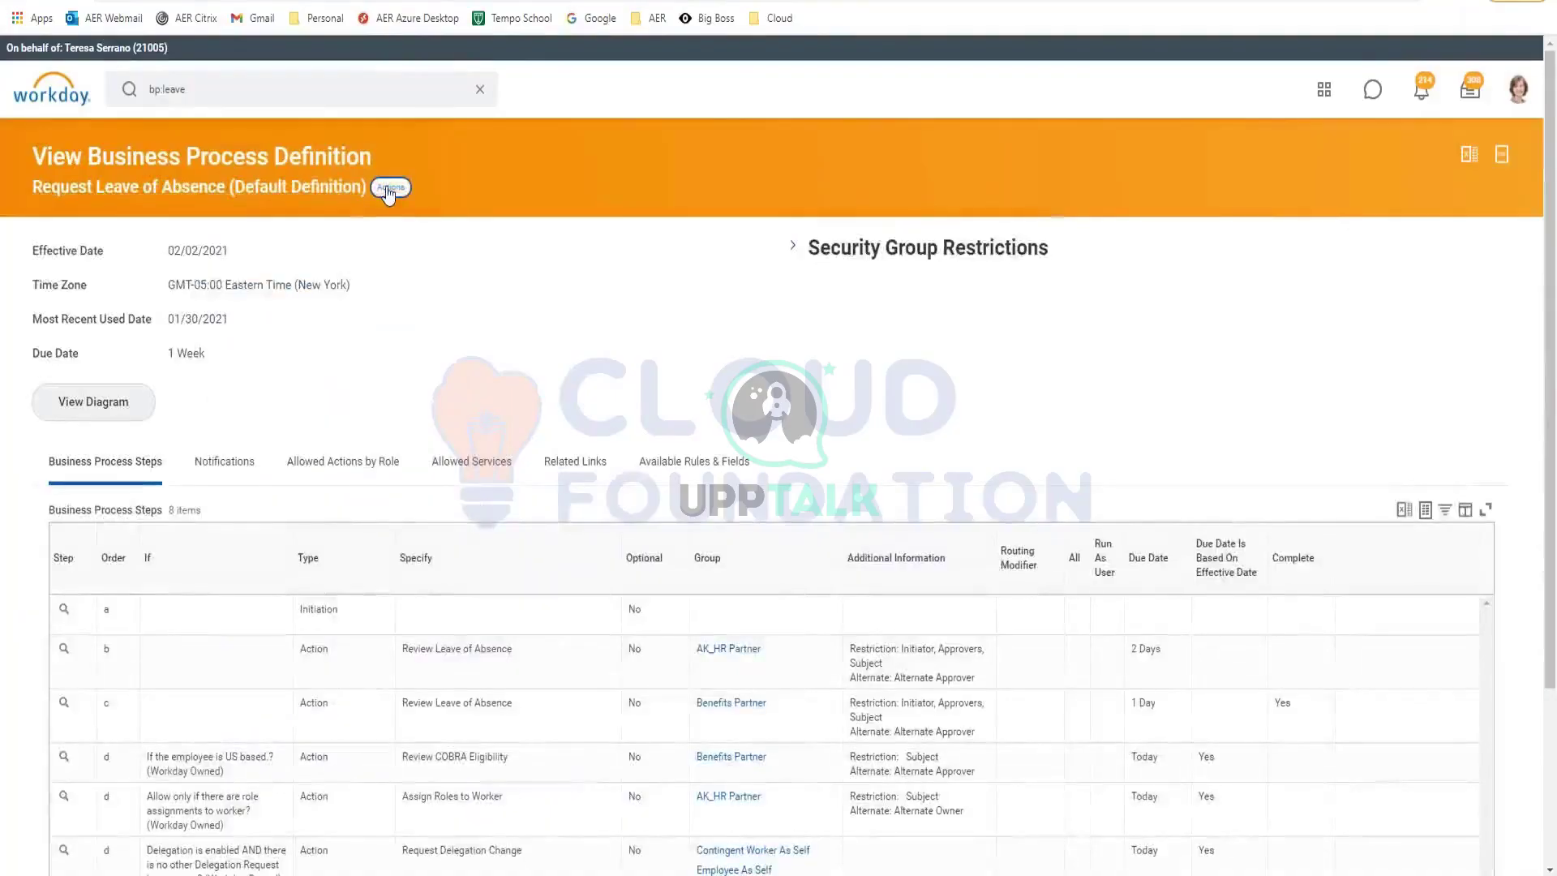
left_click(389, 193)
mouse_move(433, 345)
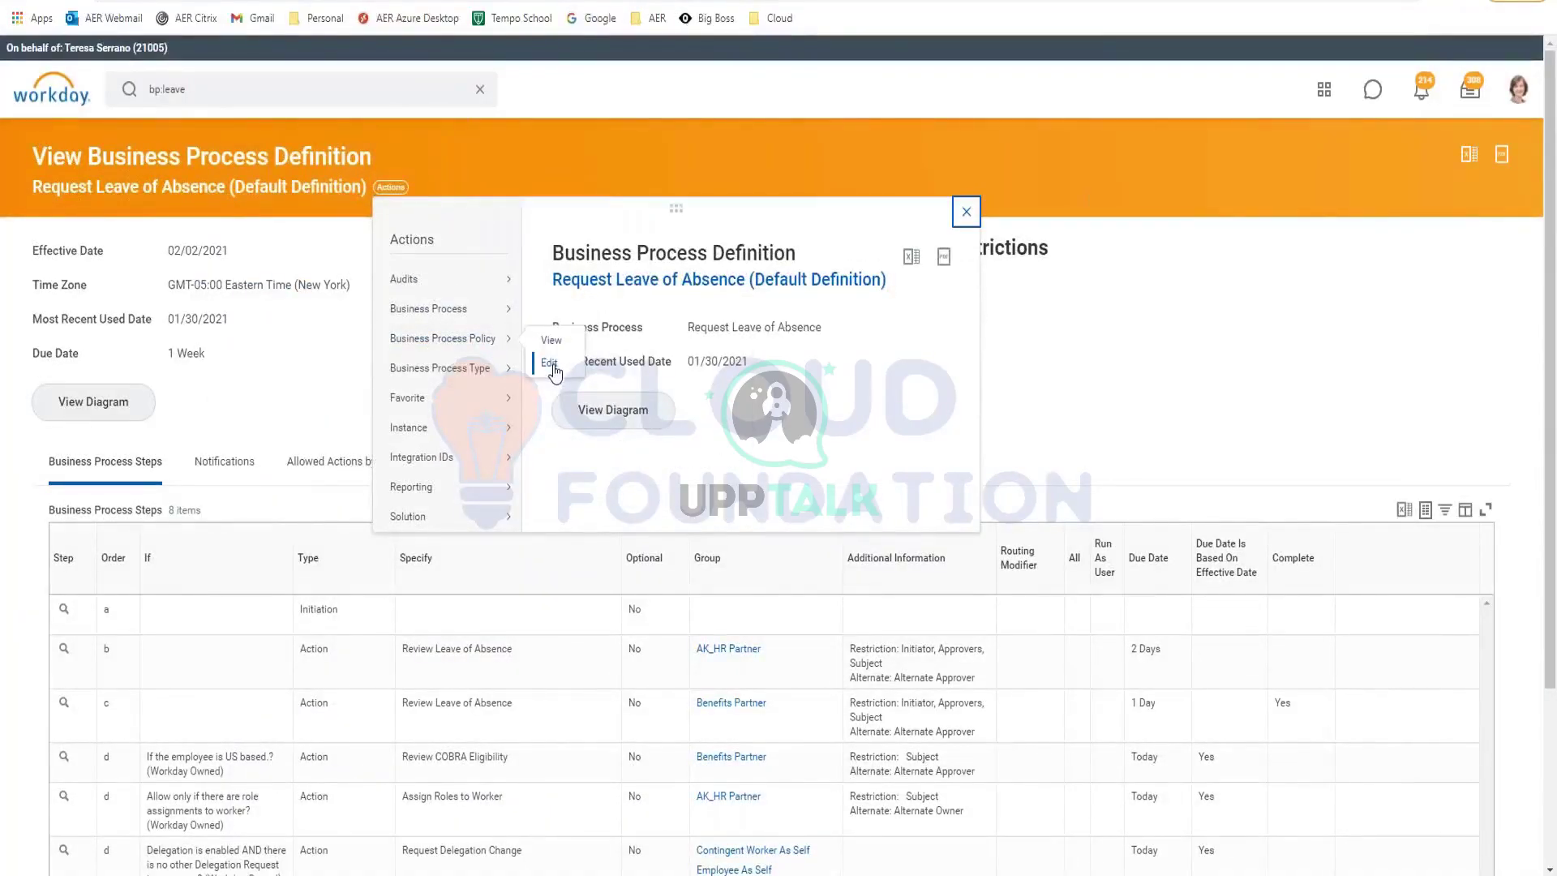
mouse_move(462, 373)
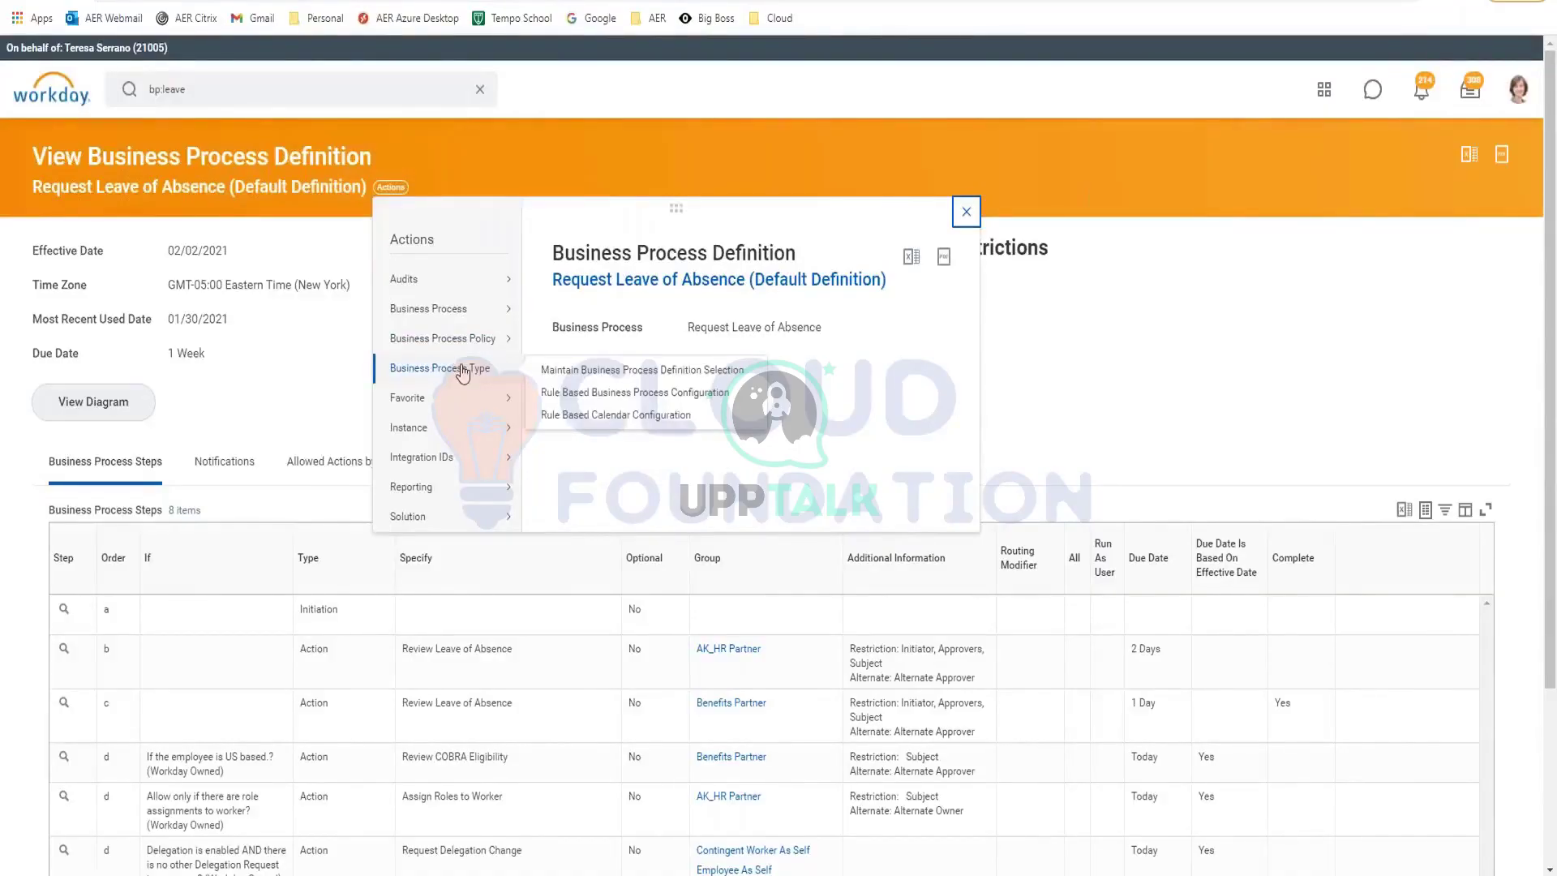
mouse_move(486, 339)
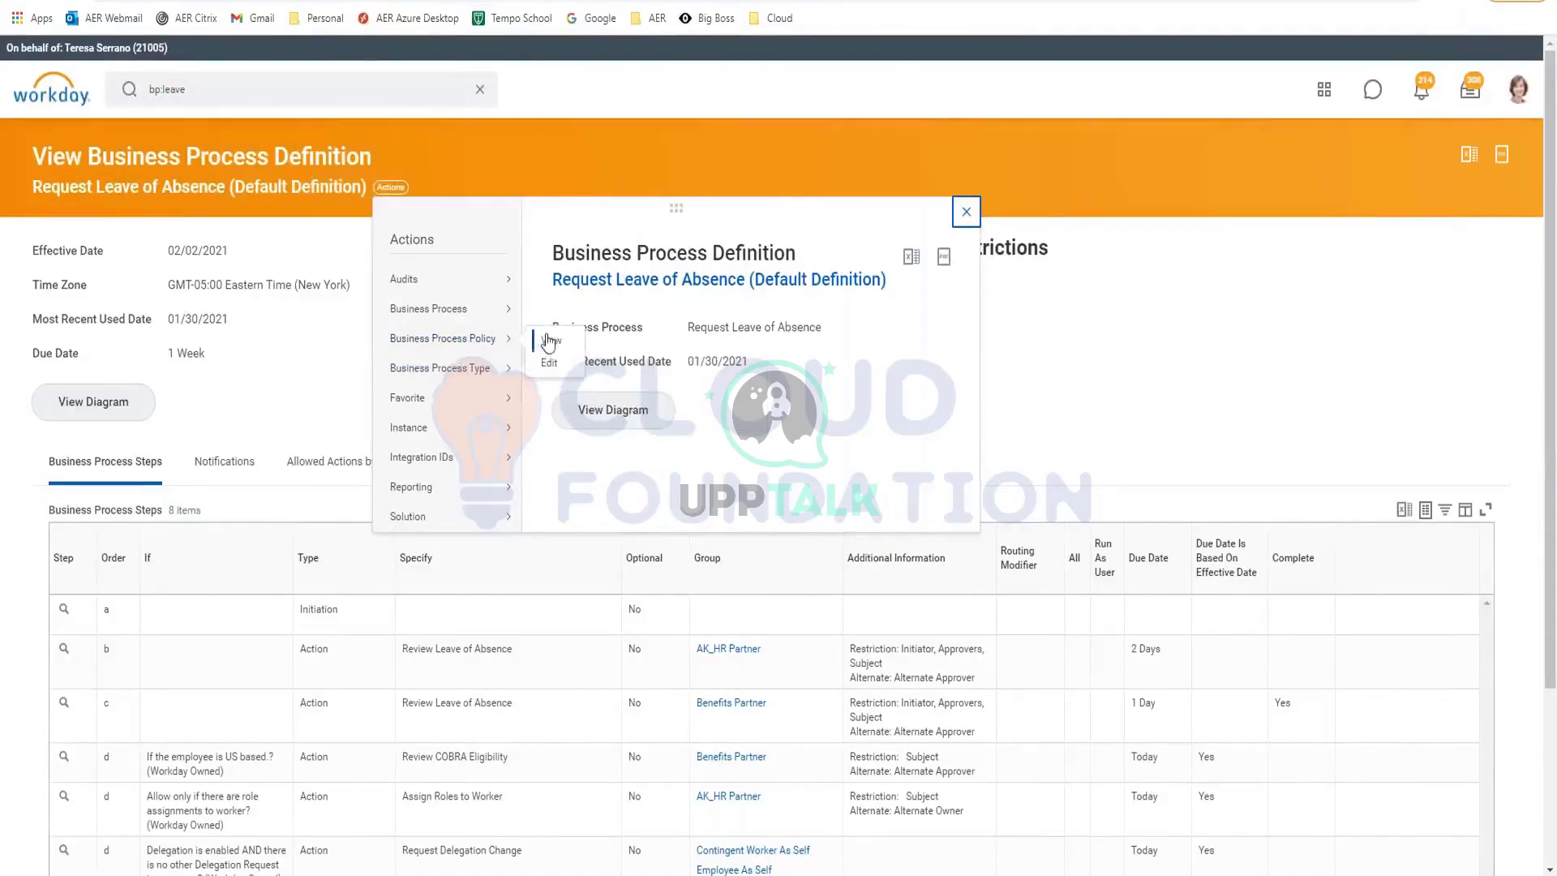
left_click(555, 361)
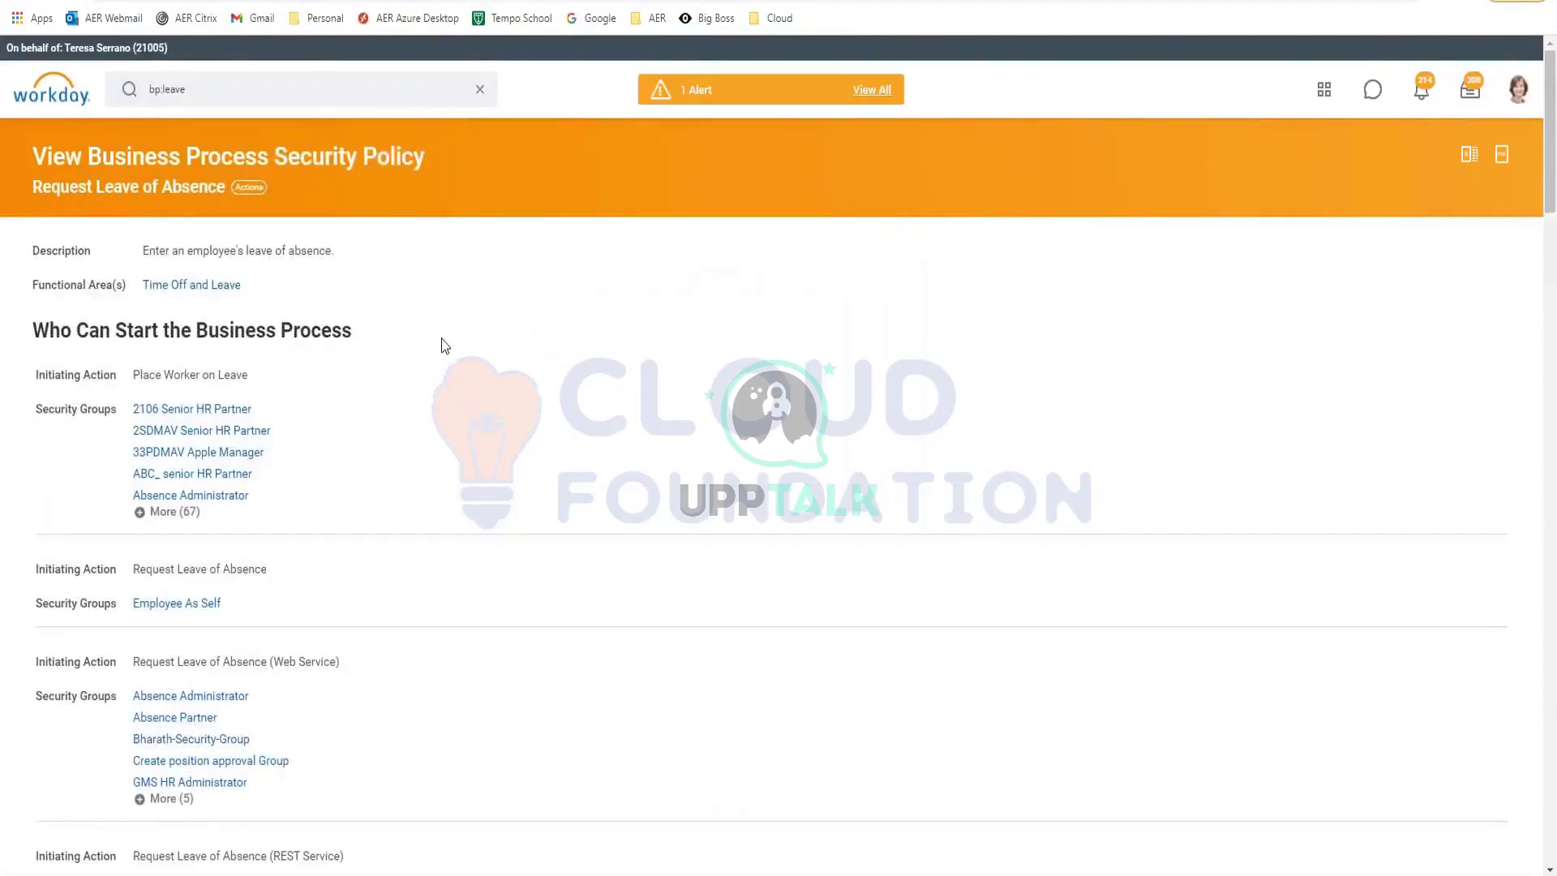
scroll(442, 339, "down", 12)
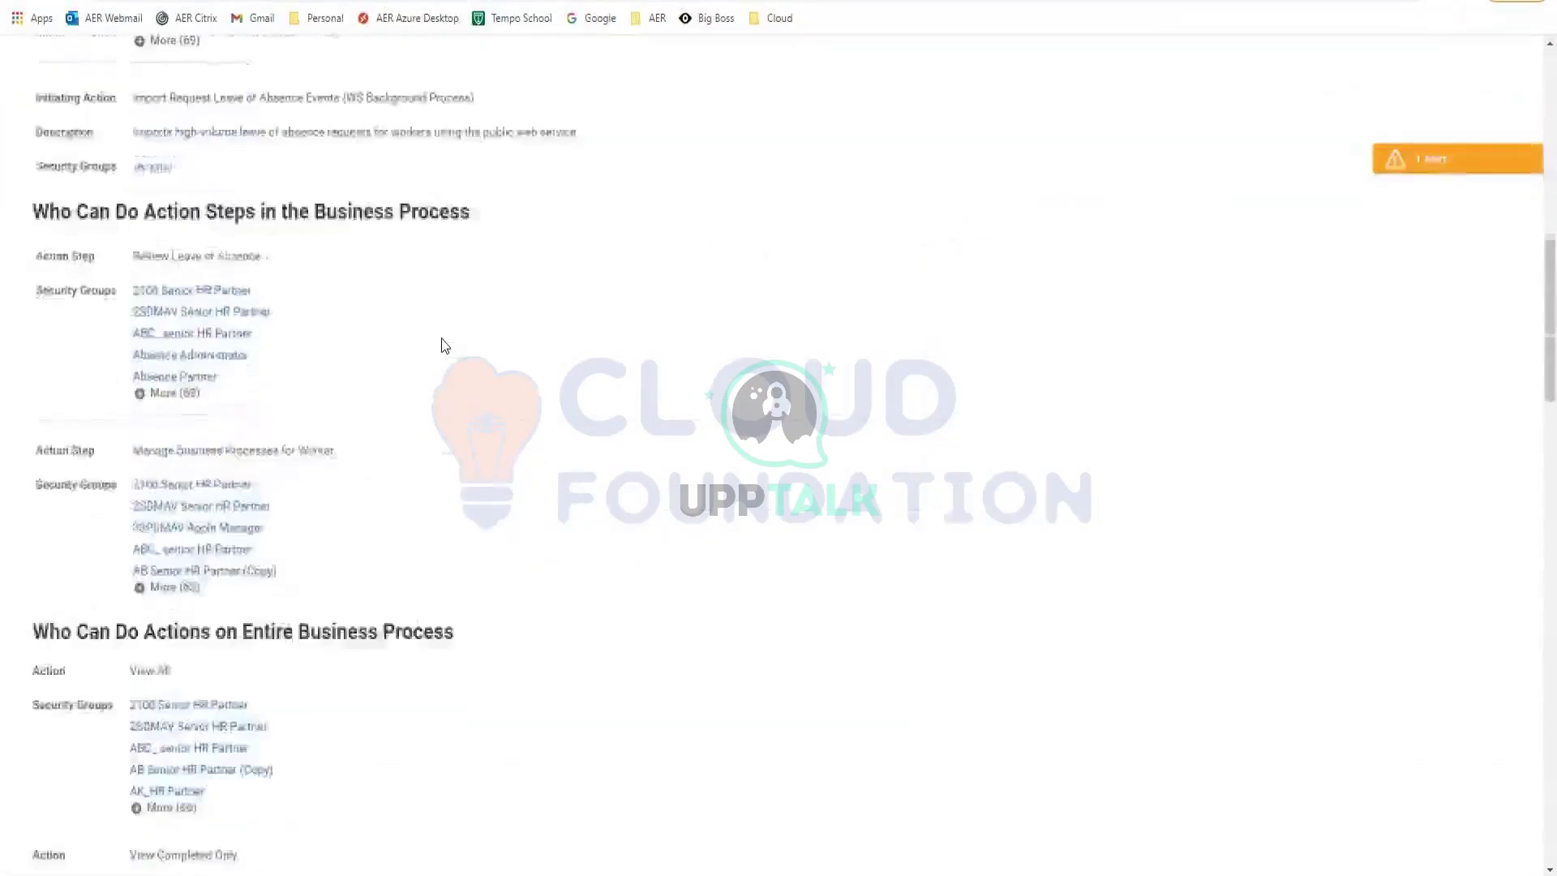
scroll(442, 339, "down", 15)
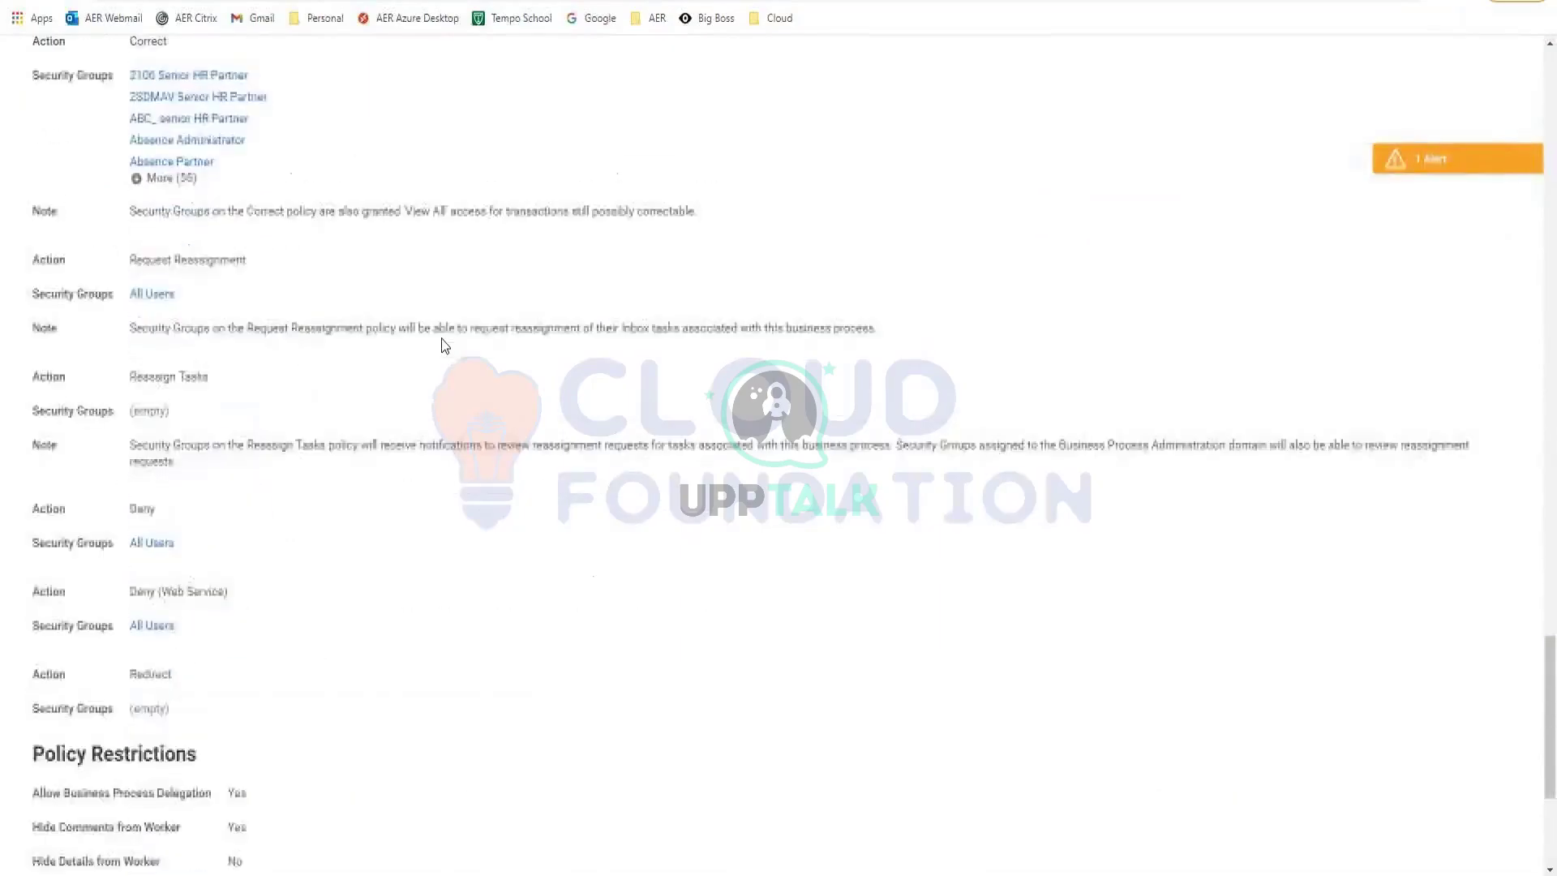
scroll(444, 346, "down", 4)
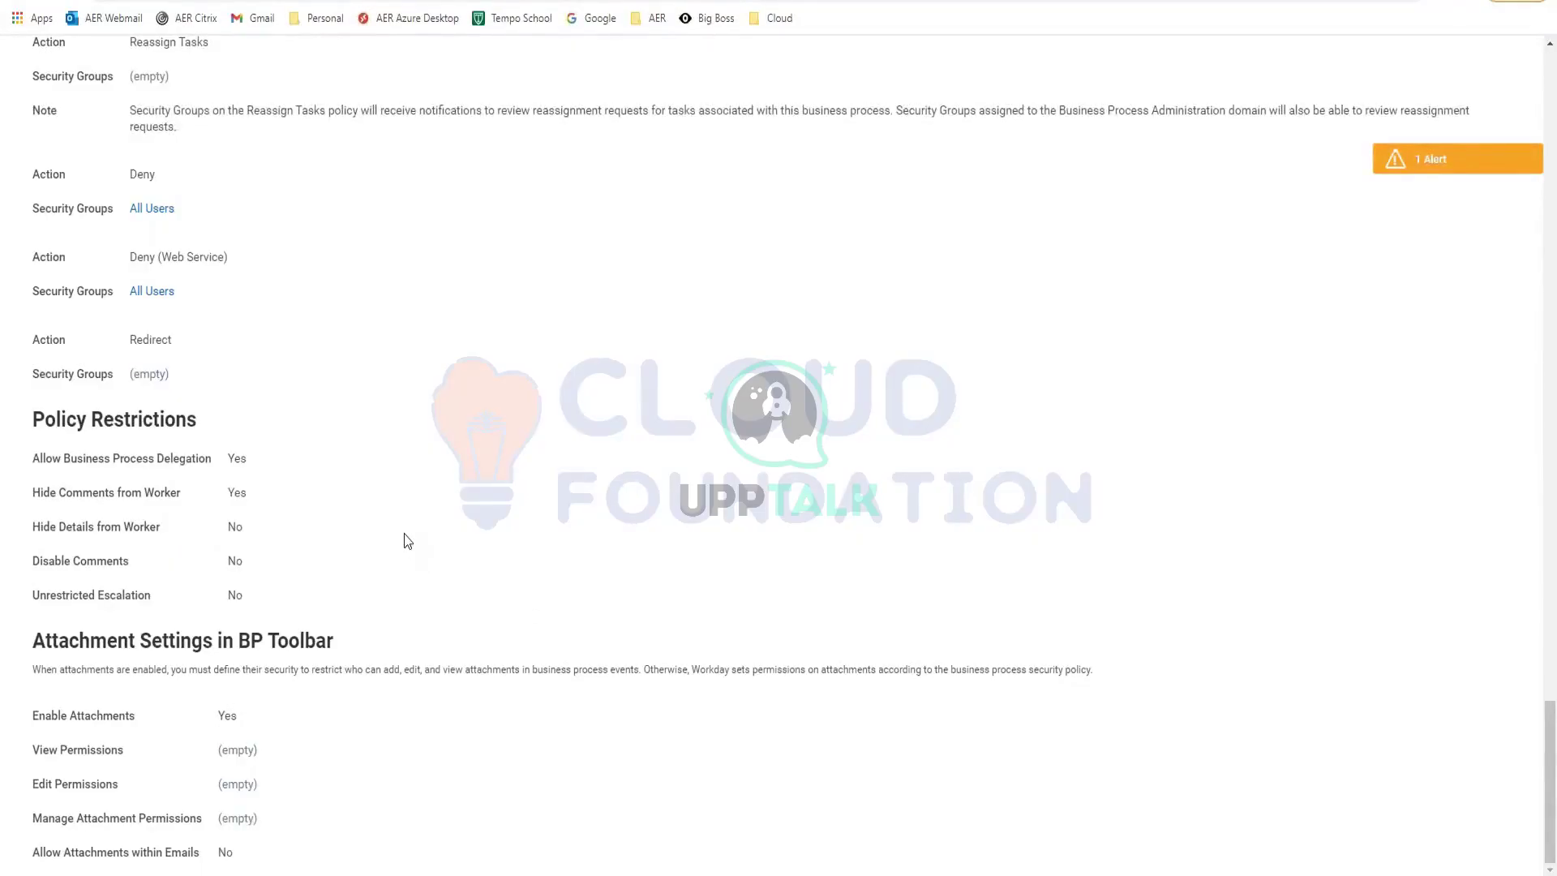
scroll(408, 541, "up", 15)
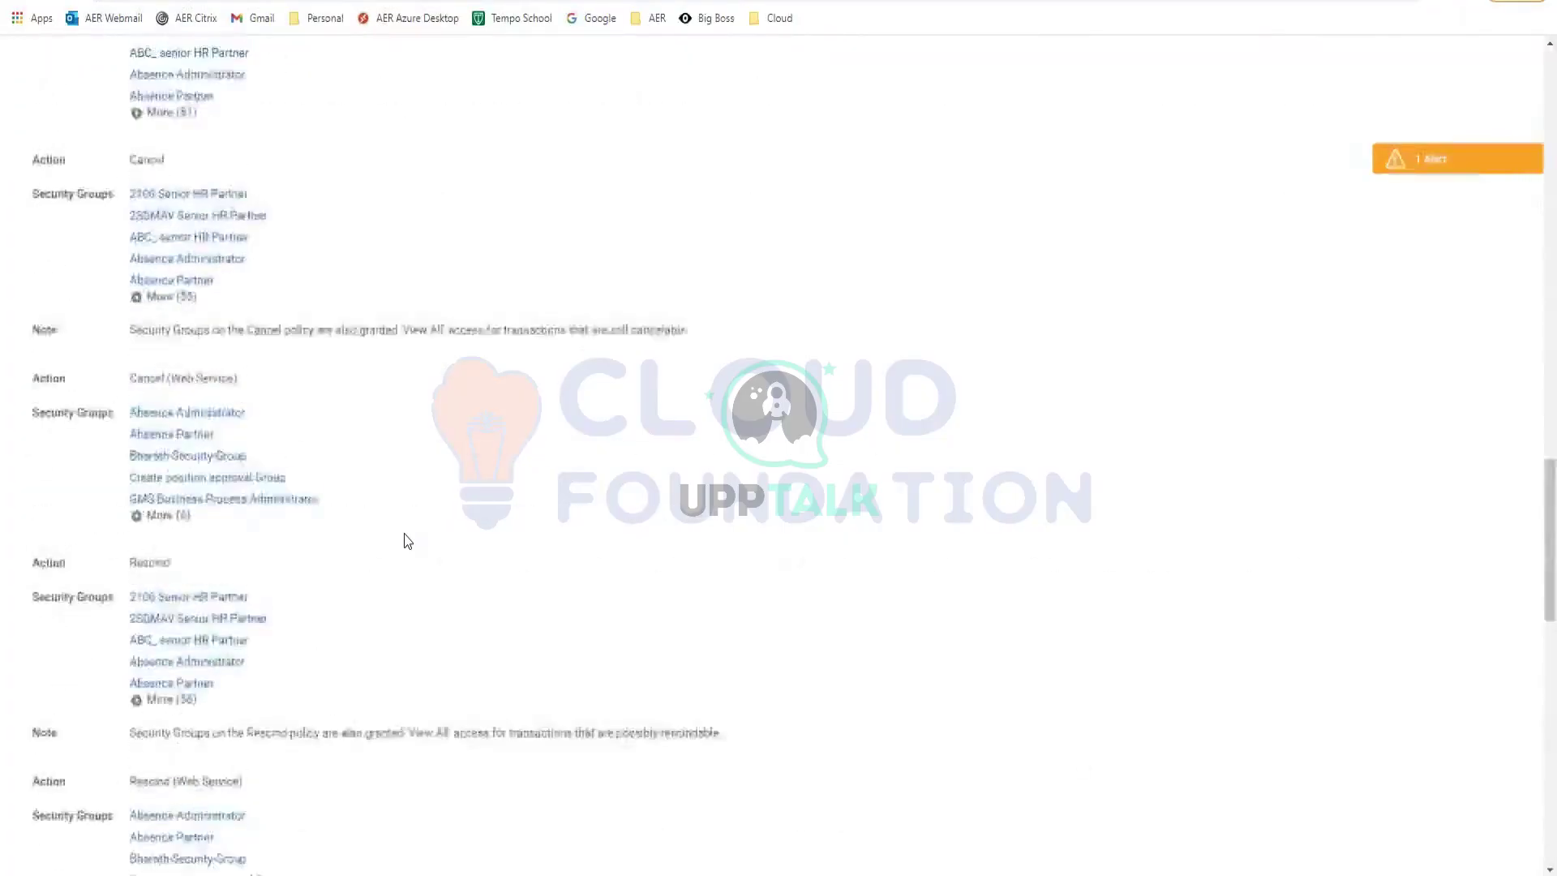
scroll(407, 541, "up", 8)
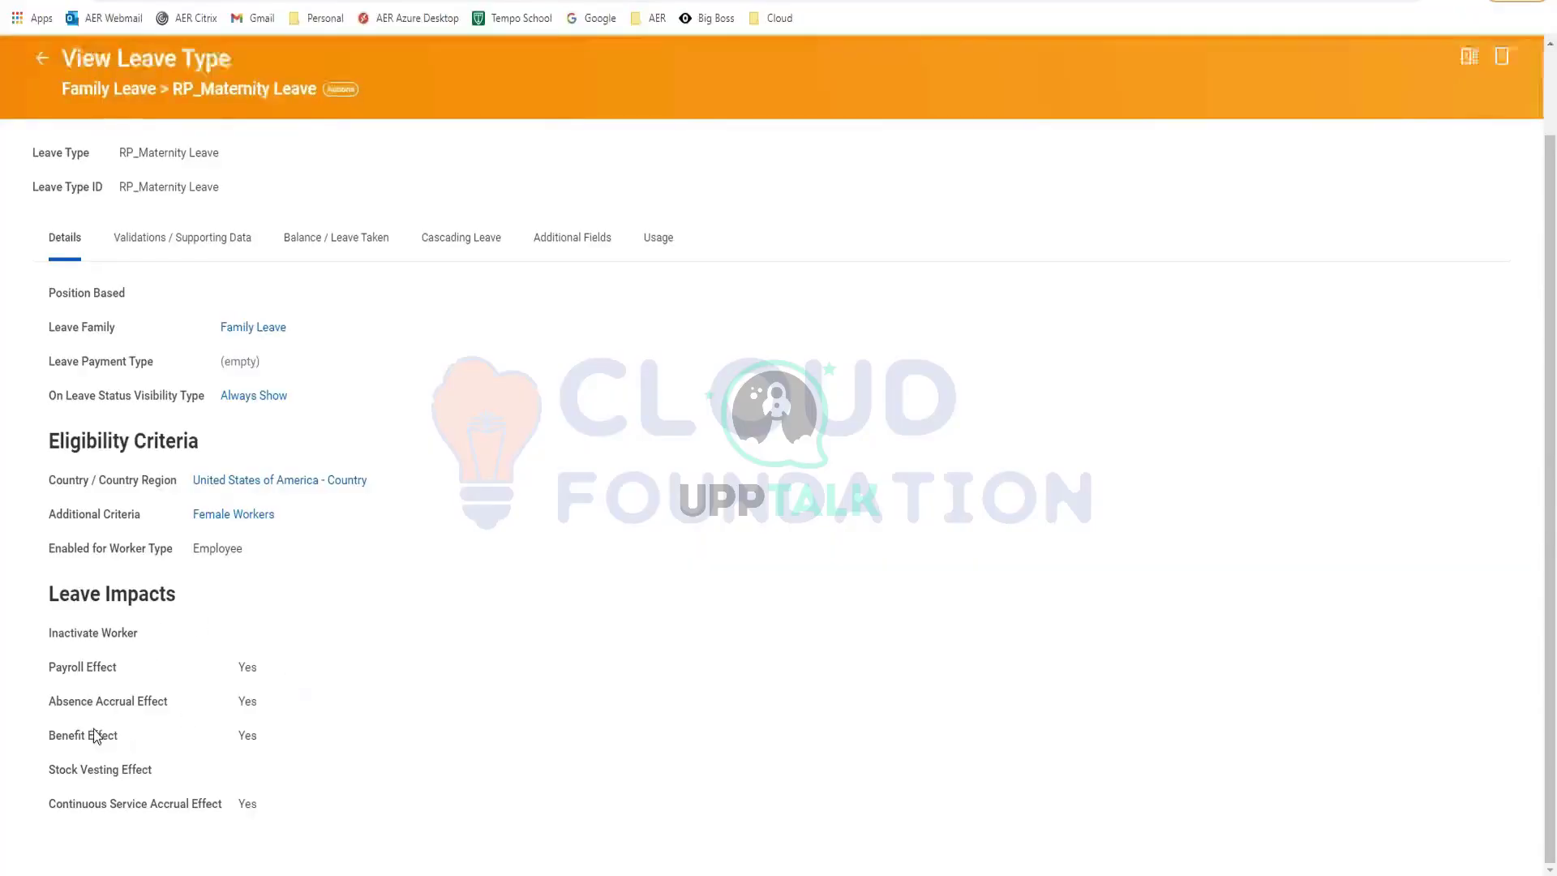
- Reload the RP_Maternity Leave view and review its Leave Impacts, including the absence accrual and continuous service accrual effects
key("F5")
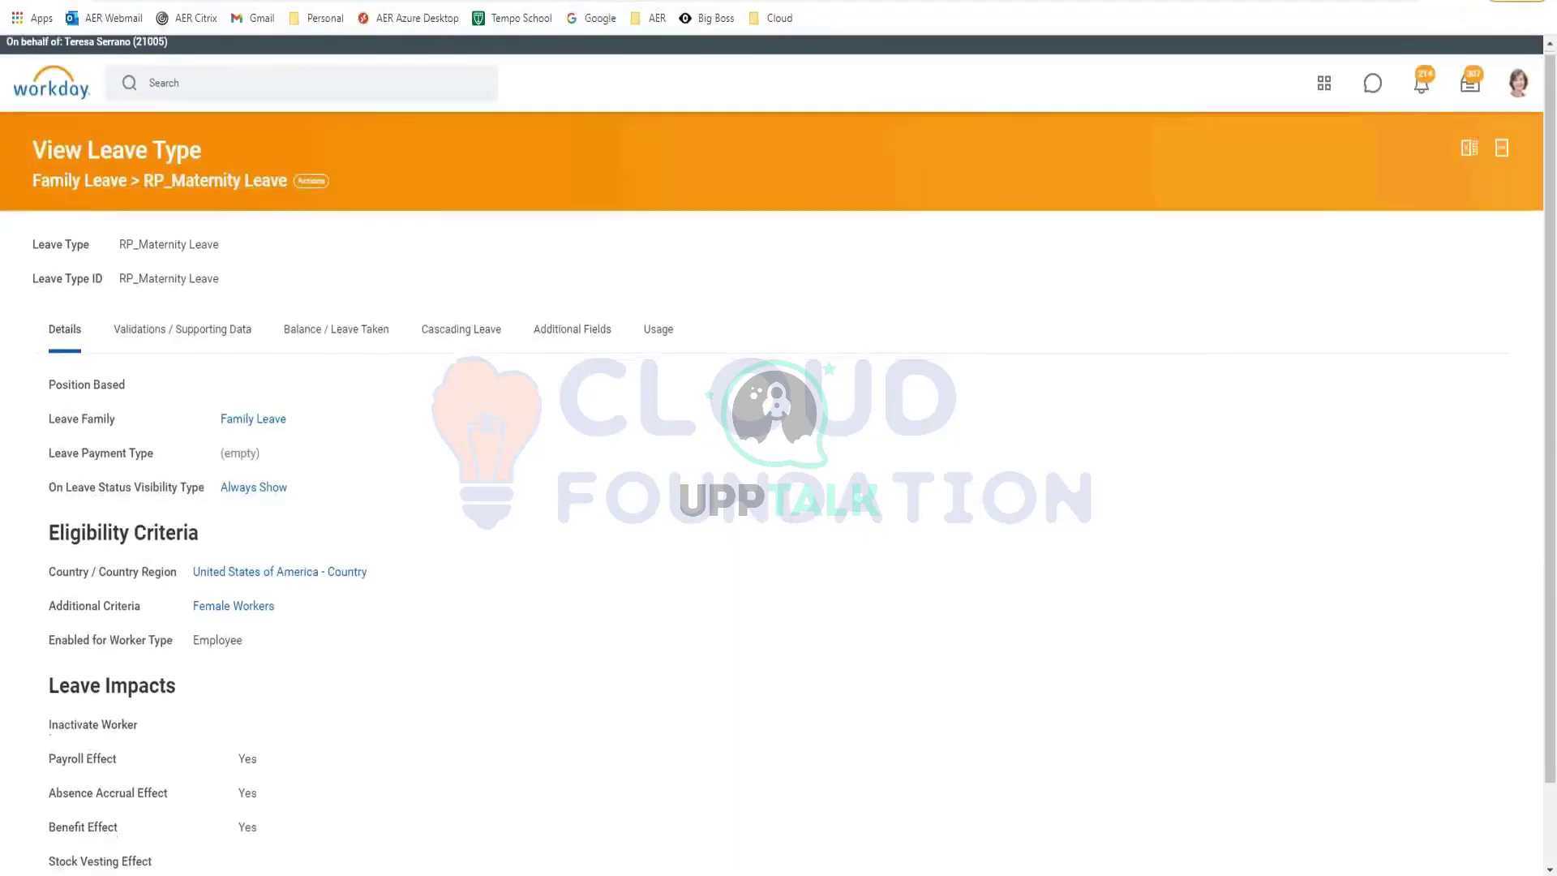
scroll(246, 636, "down", 2)
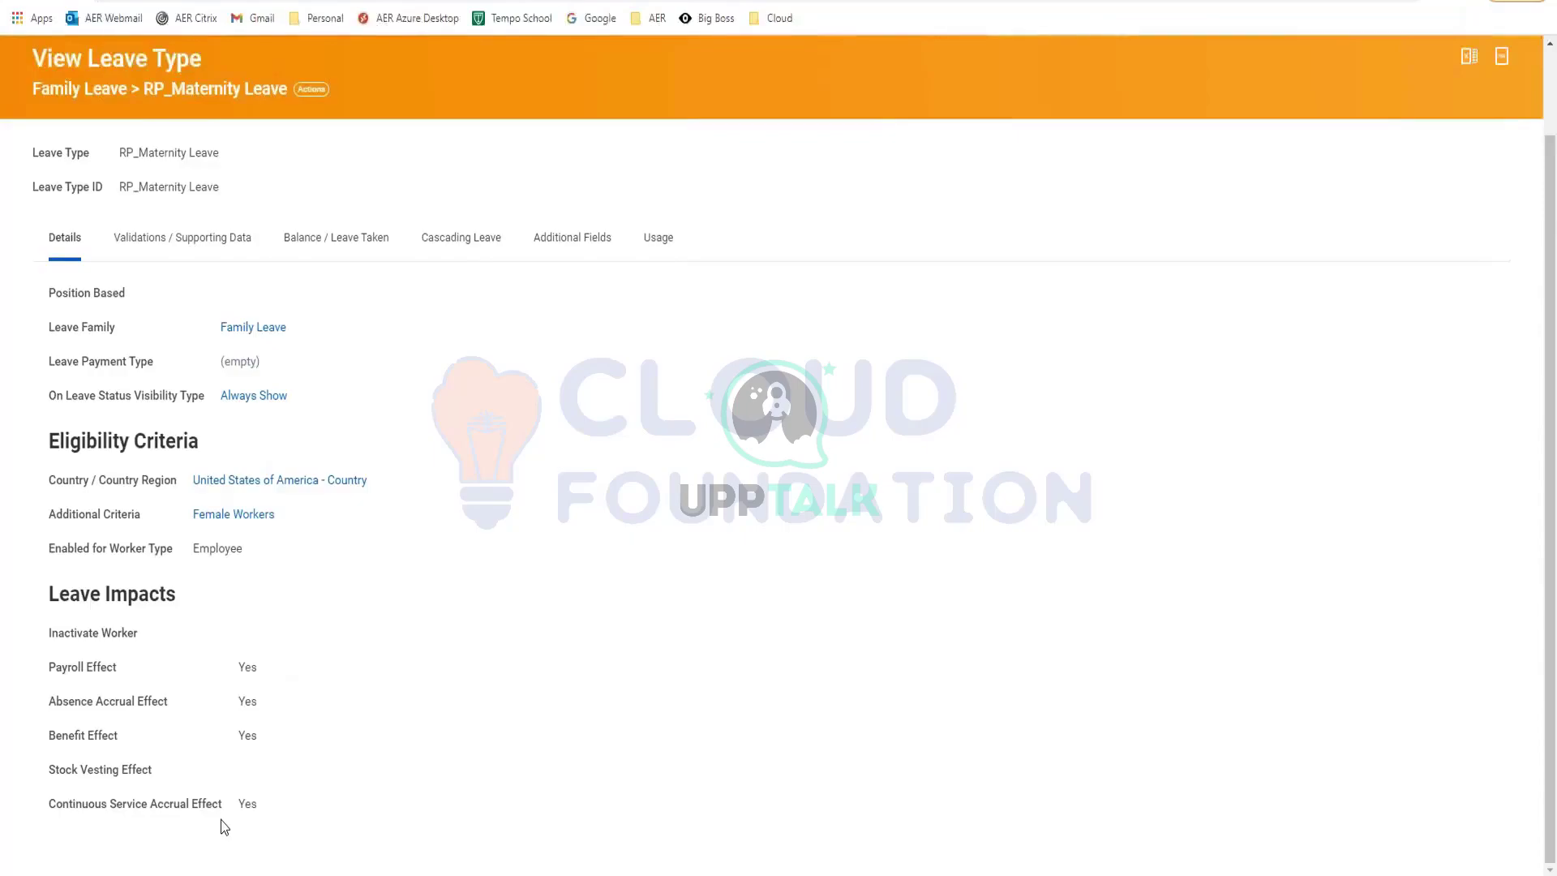
left_click_drag(45, 706, 216, 707)
left_click(209, 716)
left_click_drag(254, 817, 222, 818)
left_click(223, 818)
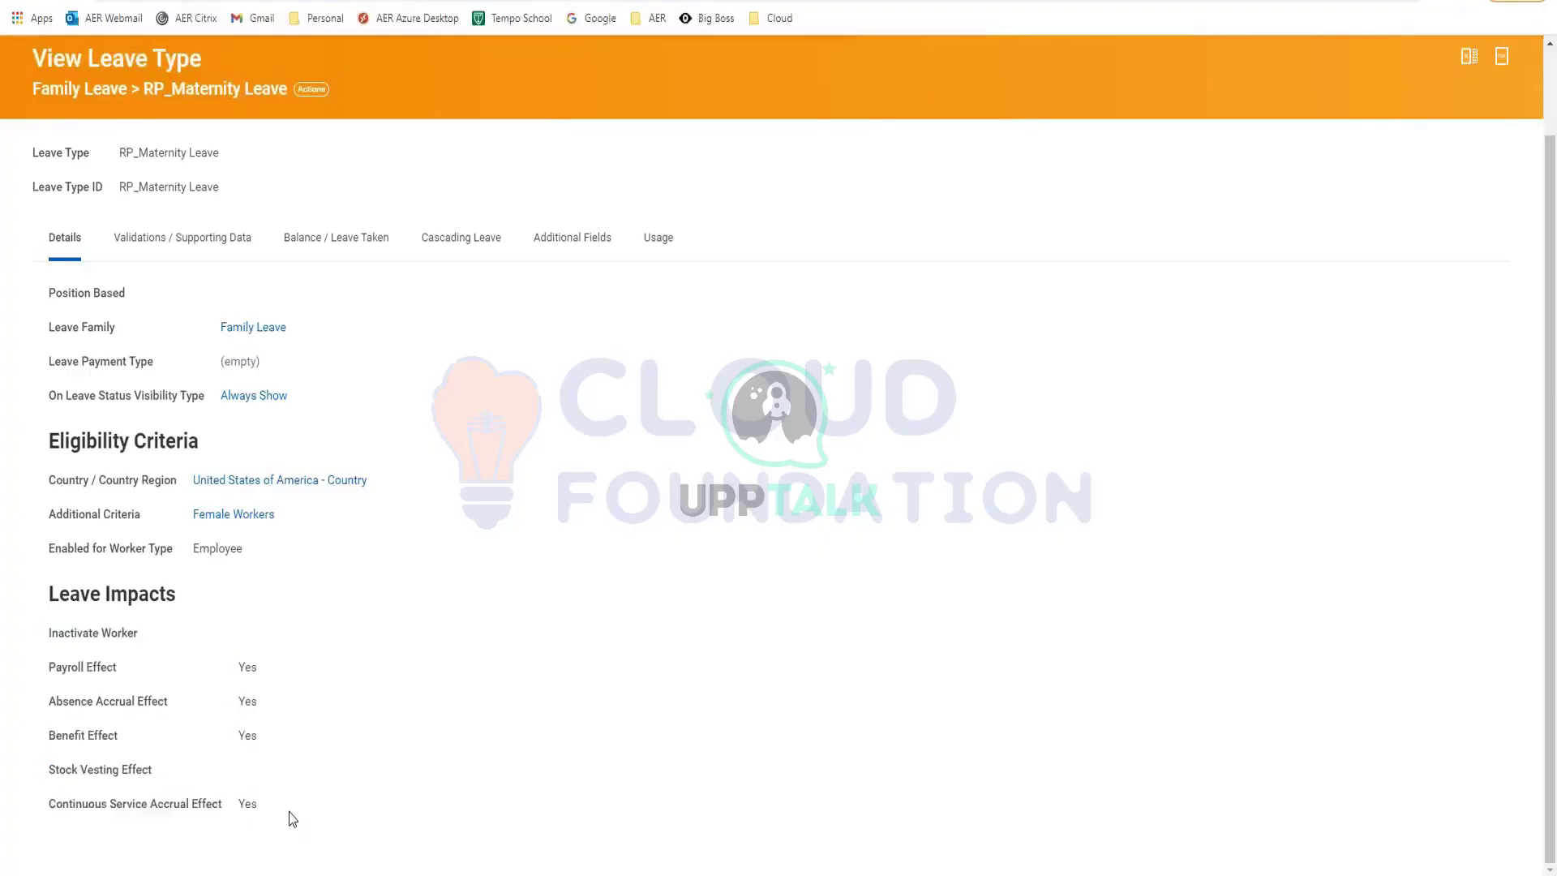
double_click(241, 803)
left_click(342, 751)
scroll(342, 751, "up", 2)
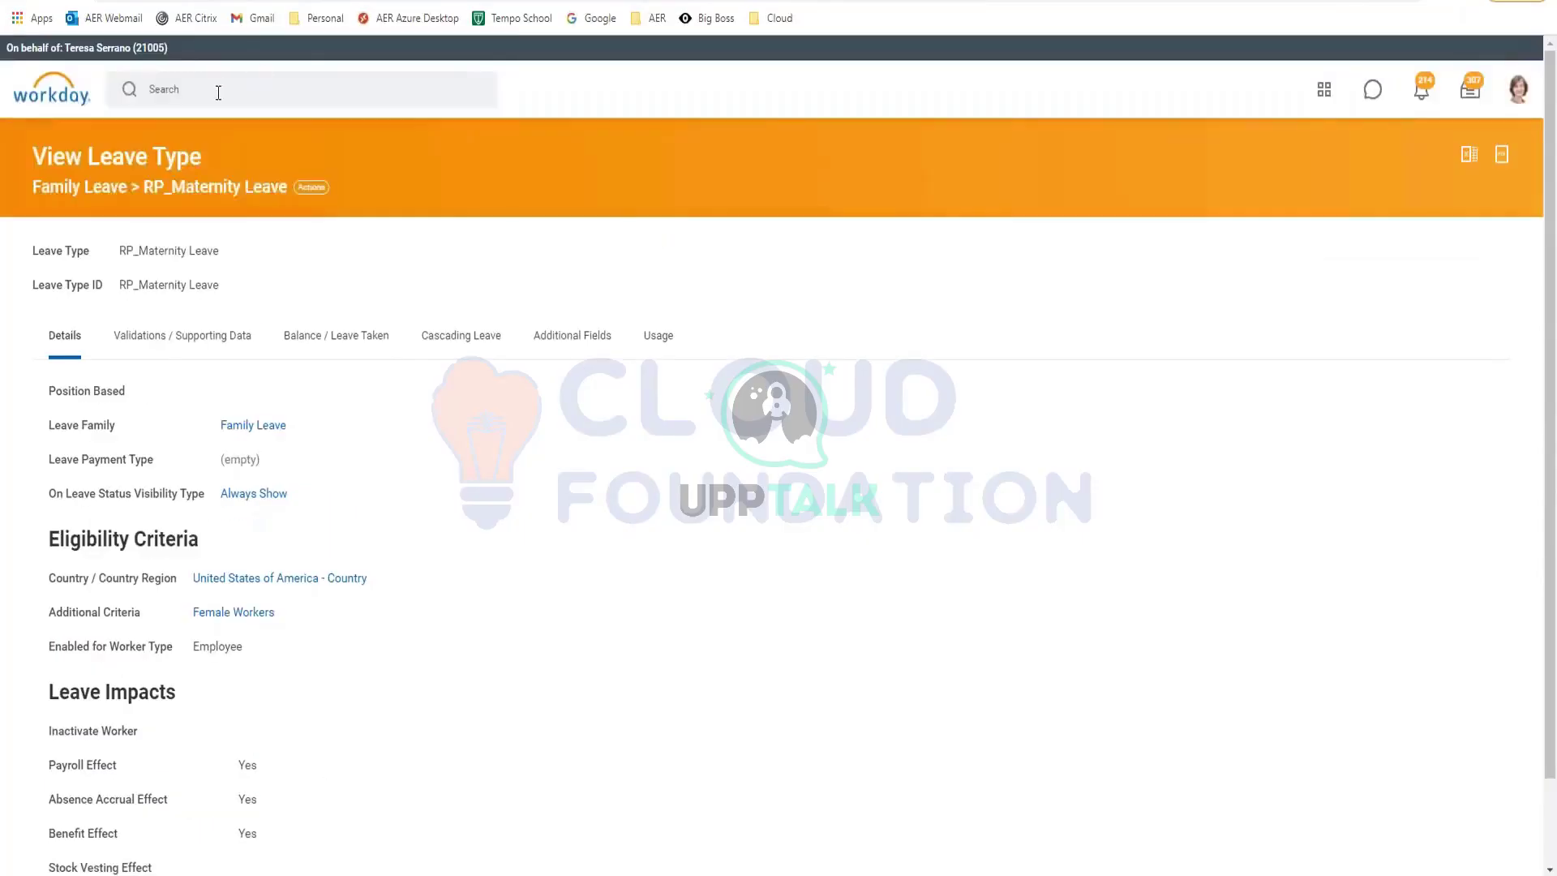
- Search for "maintain time off" and open the Maintain Time Off Types task
left_click(219, 89)
type("ma")
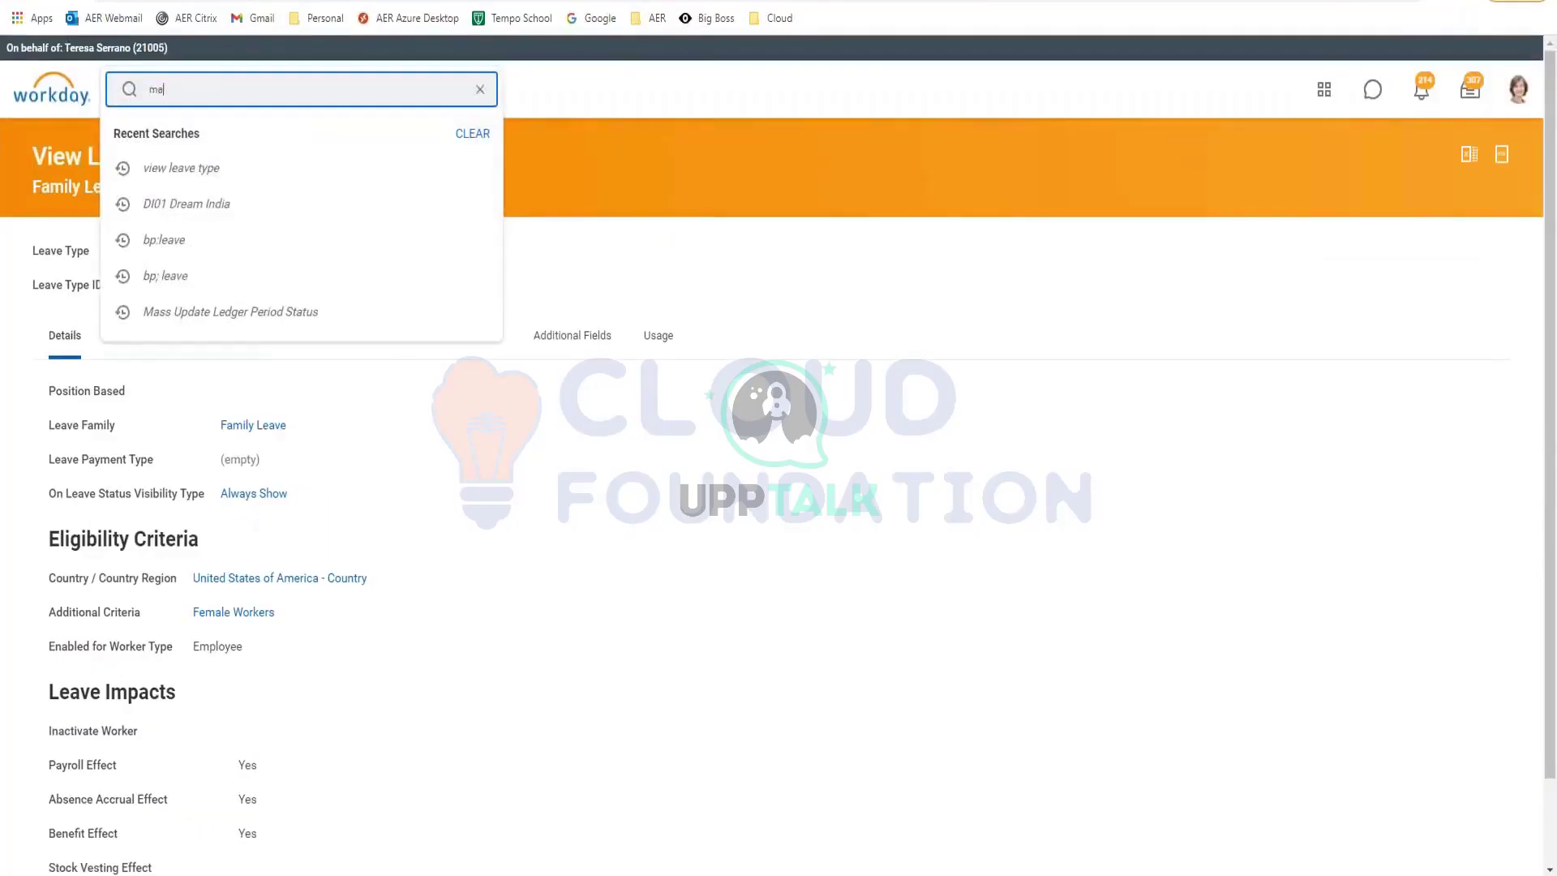
type("intain ti")
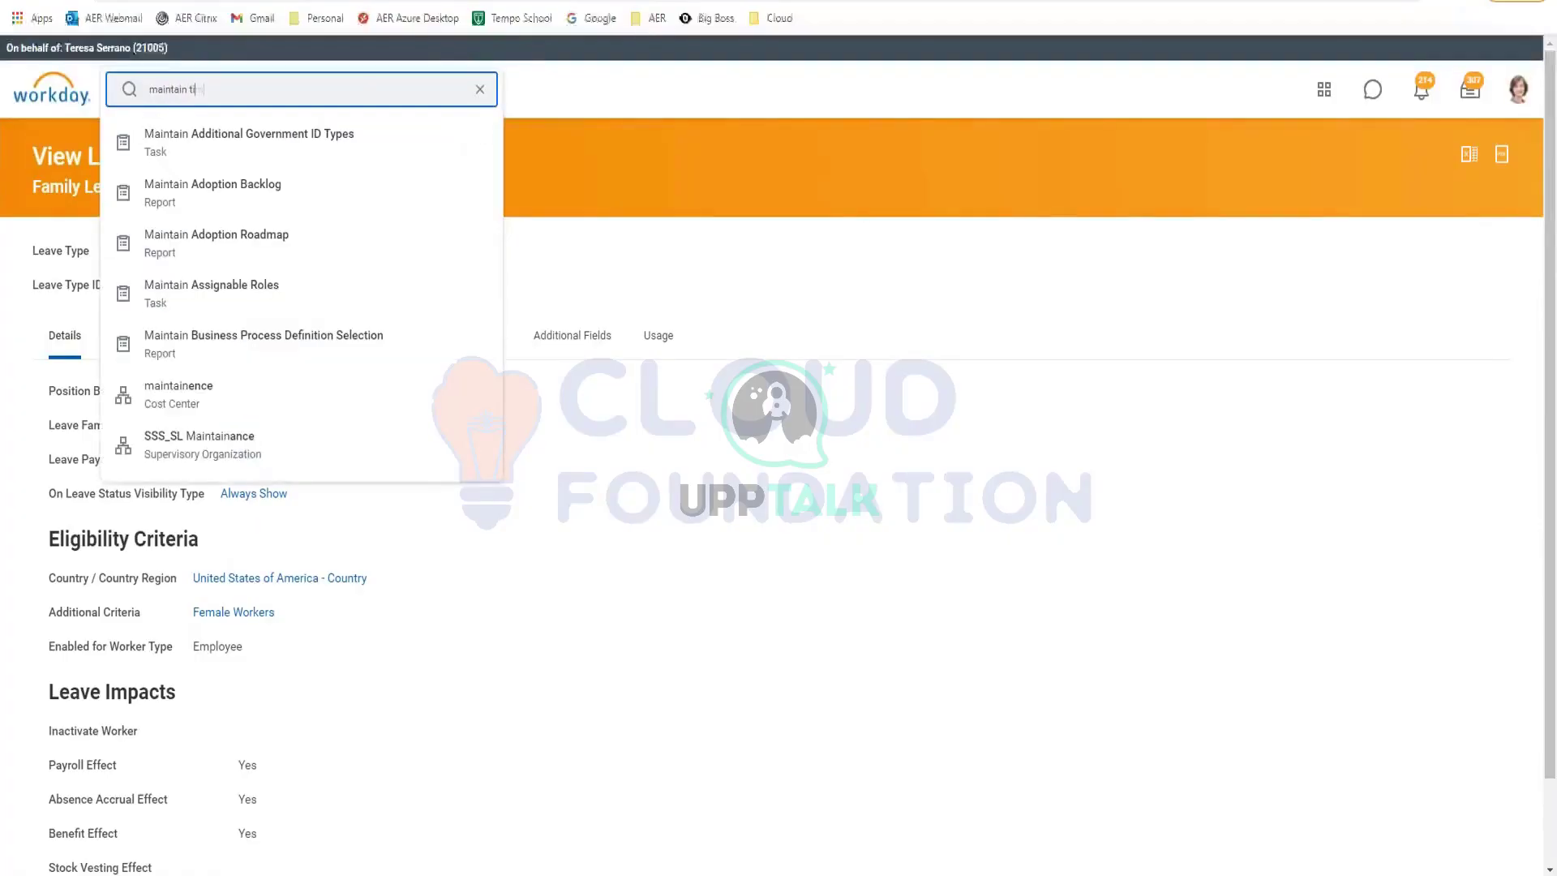
type("me off")
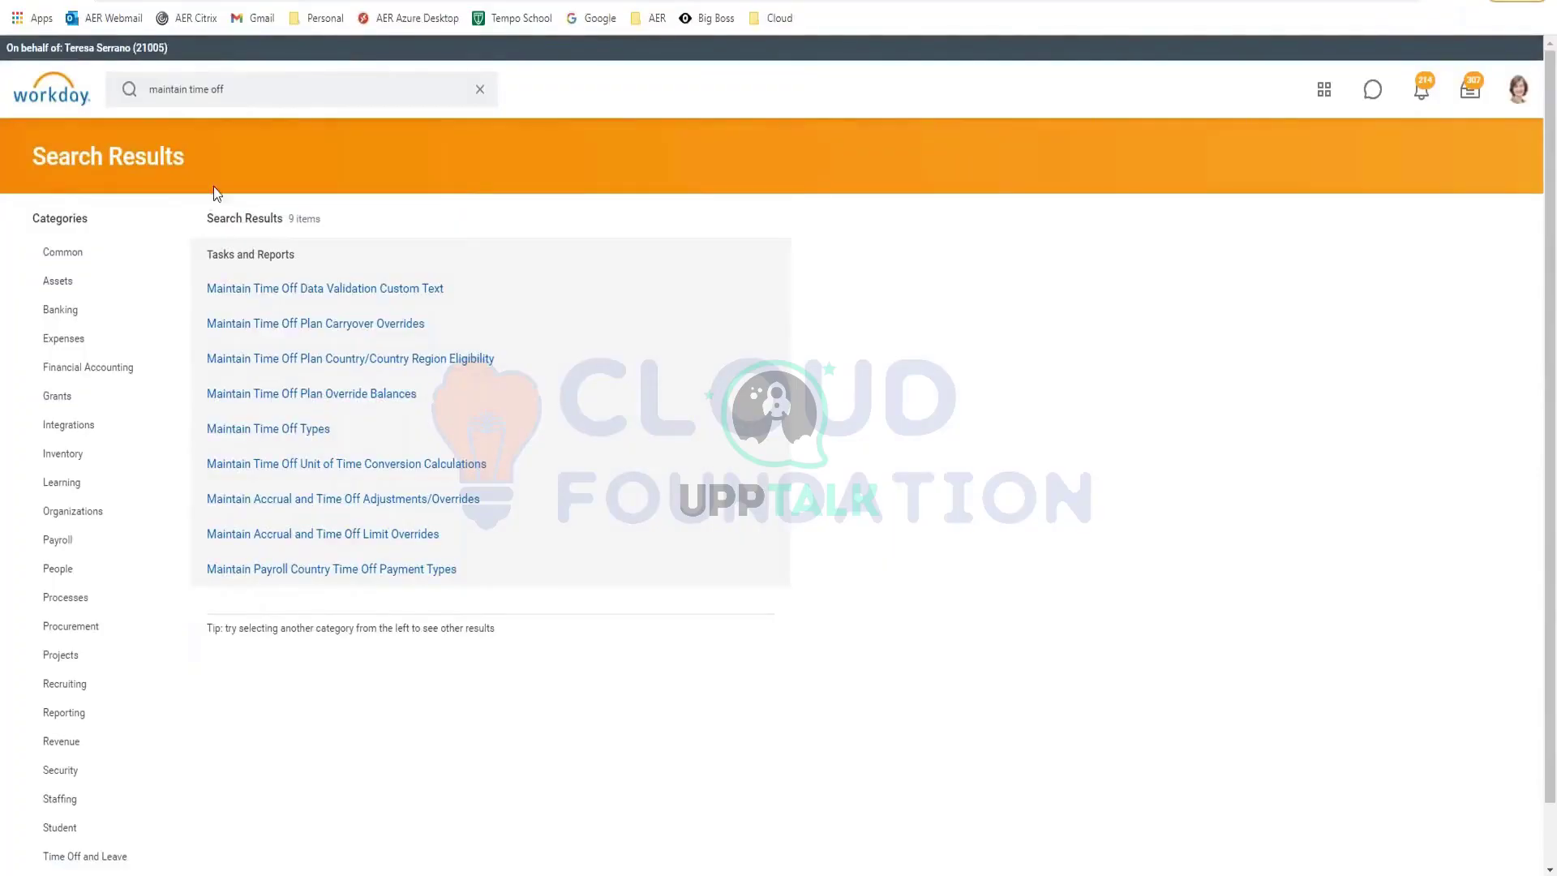
left_click(302, 428)
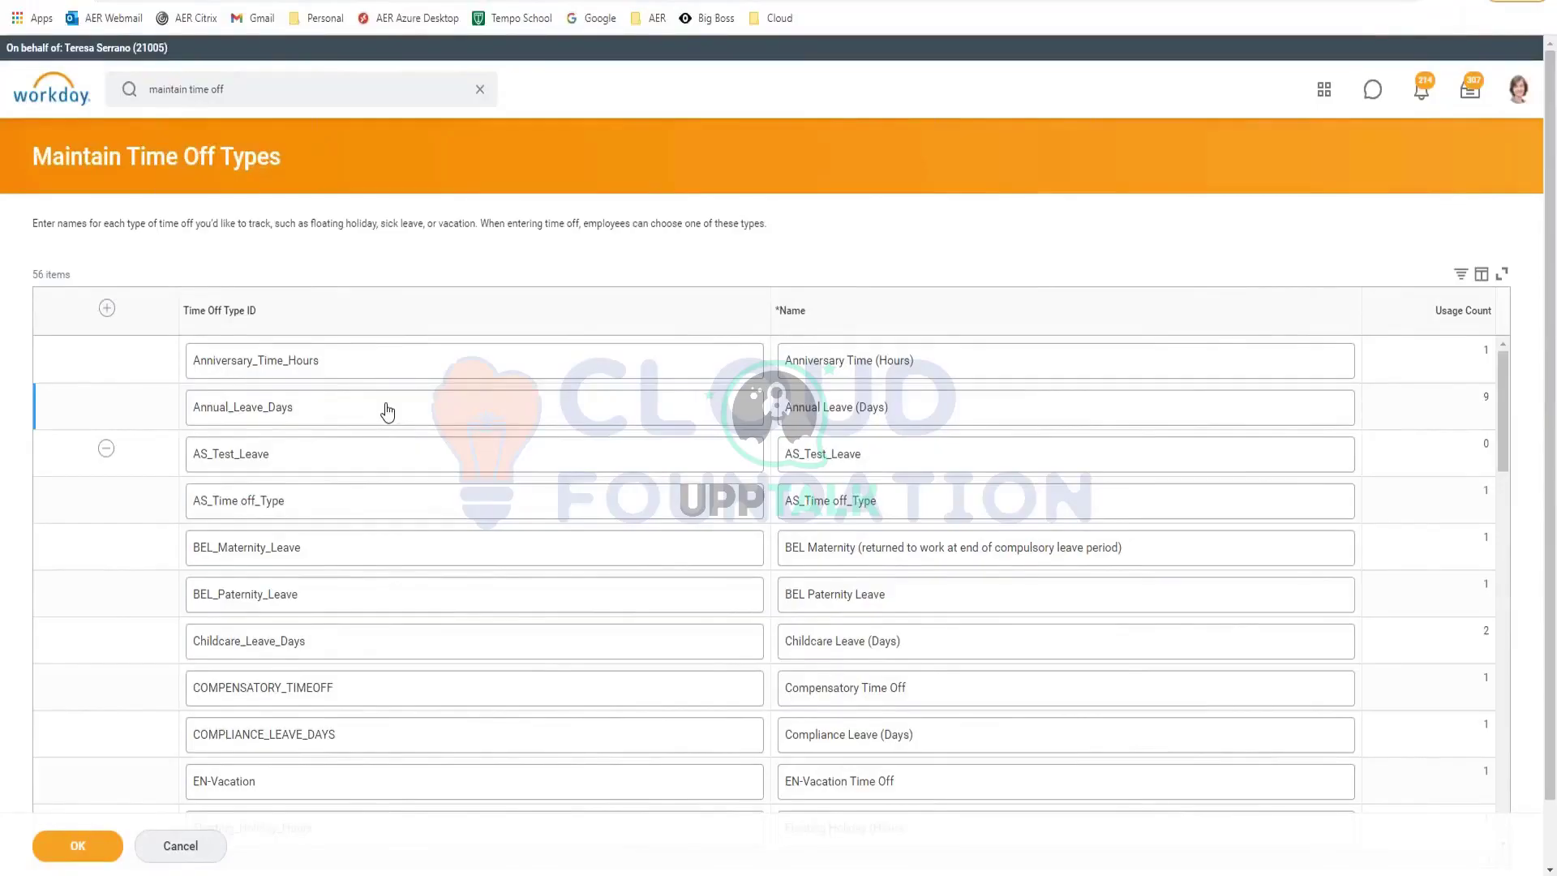
- Examine the existing time off types and their names through to the end of the list
scroll(387, 412, "down", 15)
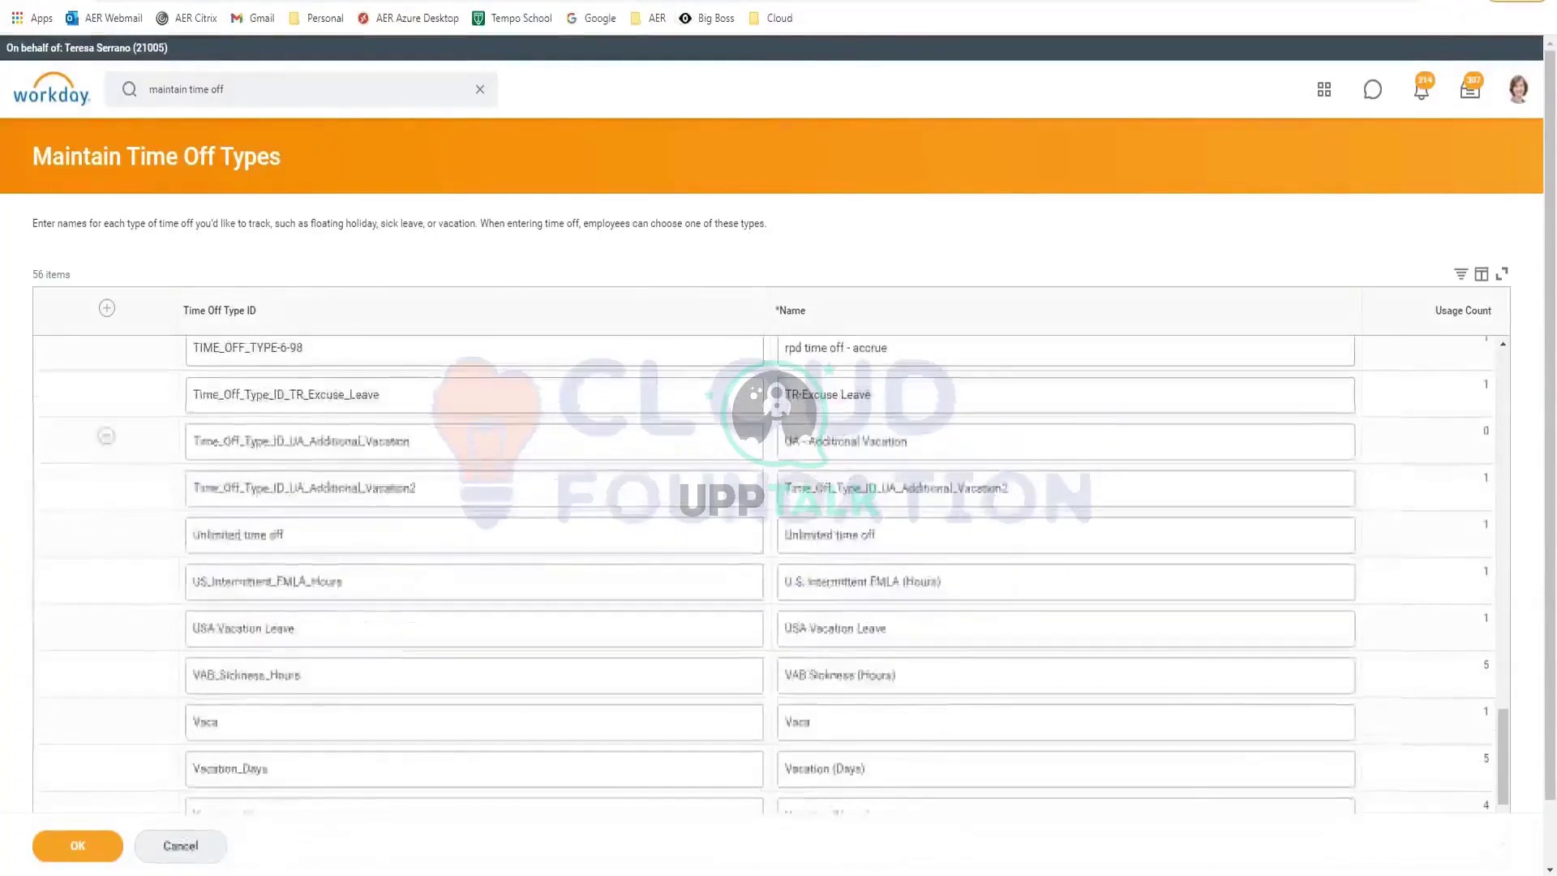
scroll(766, 574, "down", 1)
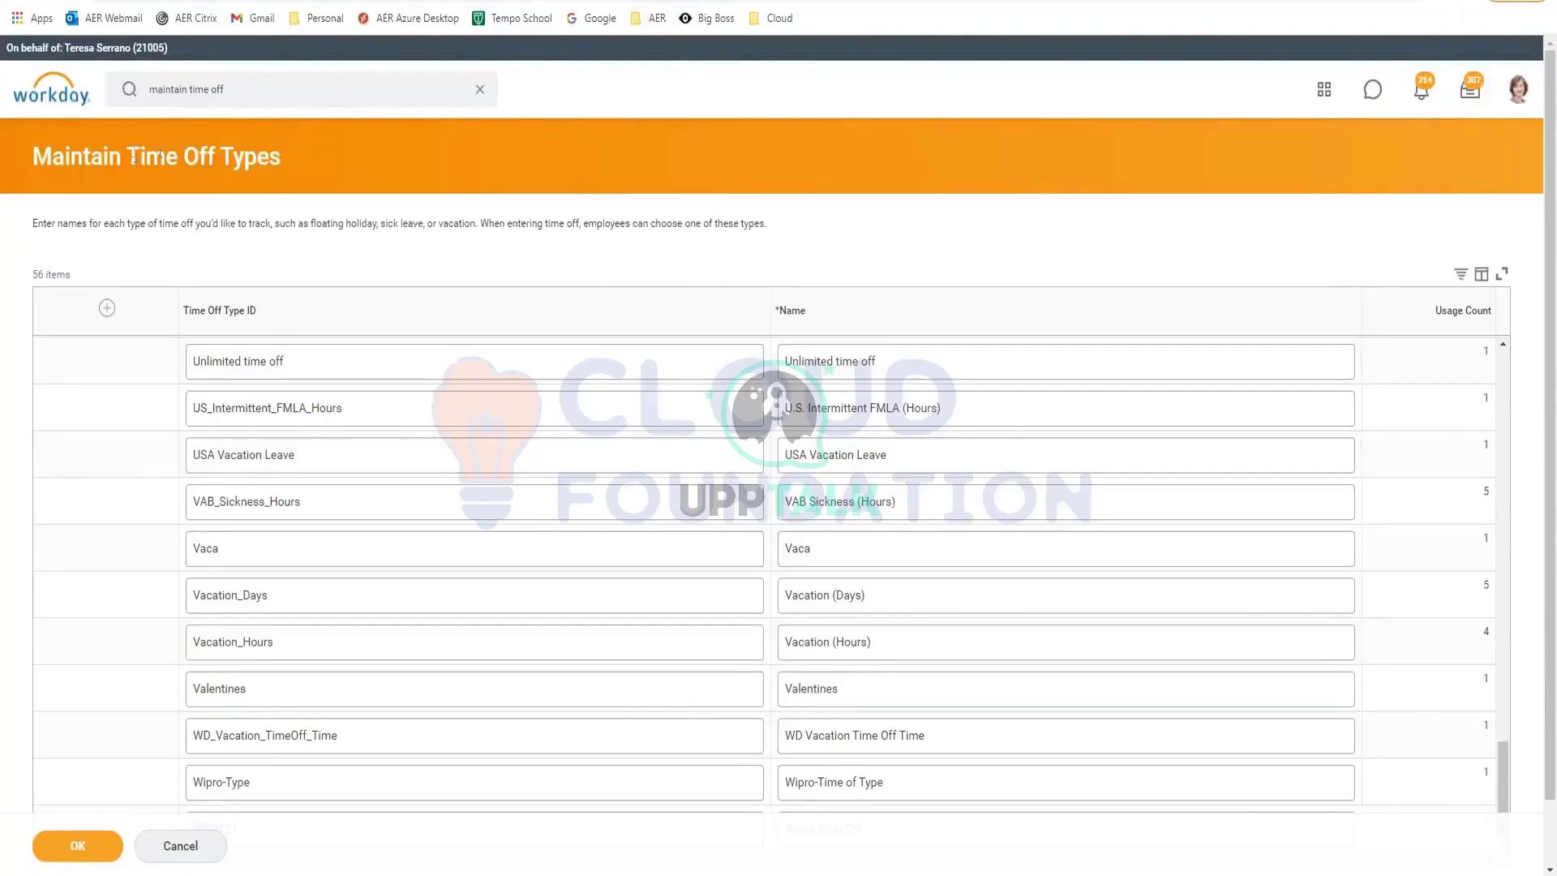
left_click_drag(127, 155, 307, 154)
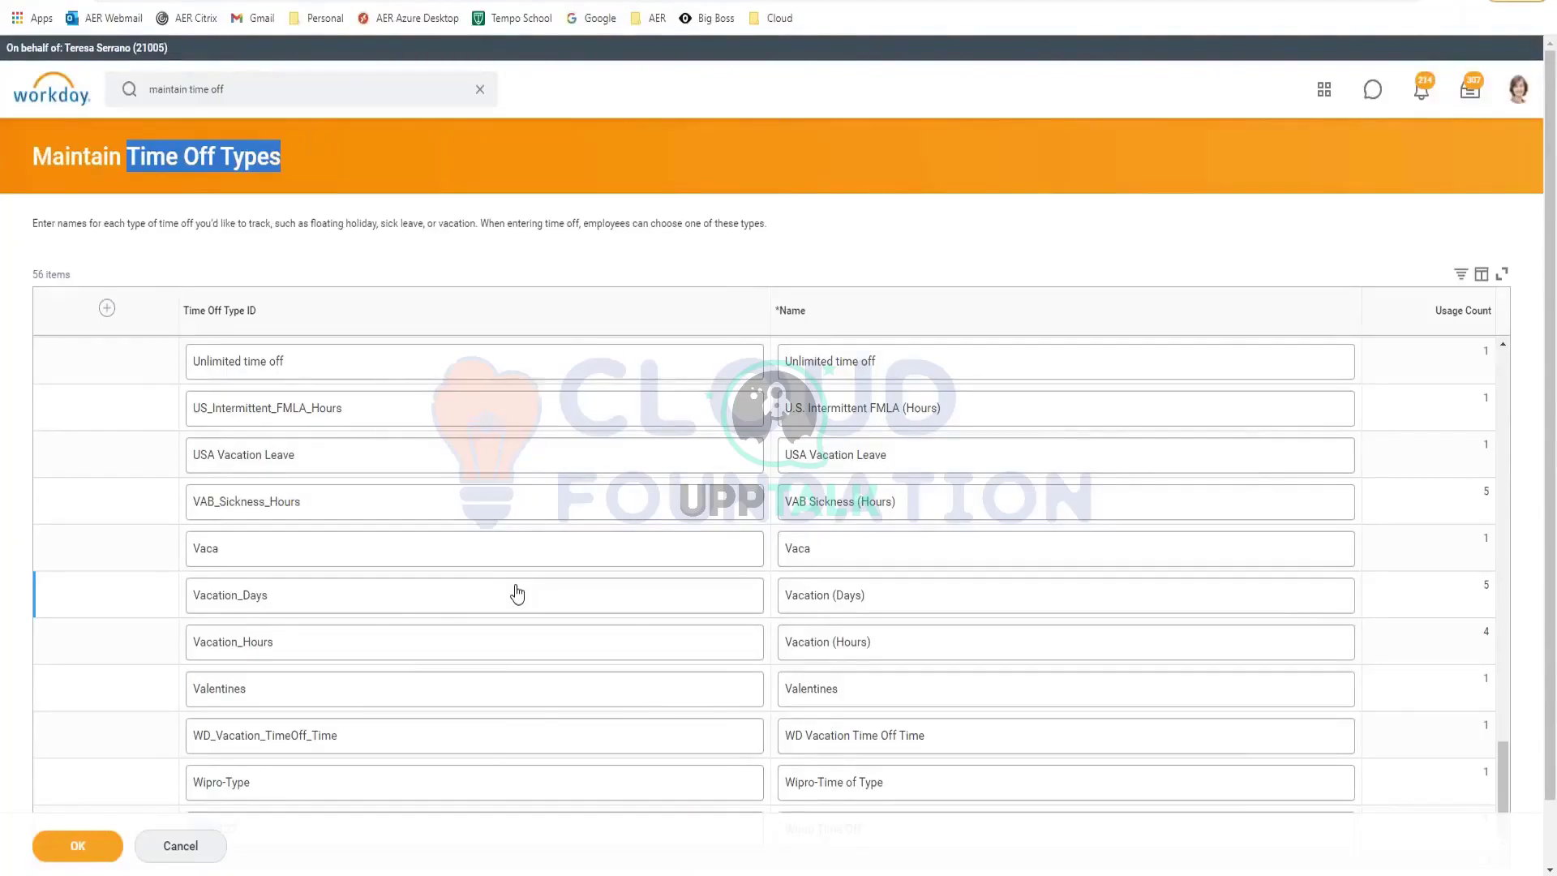
scroll(516, 594, "down", 1)
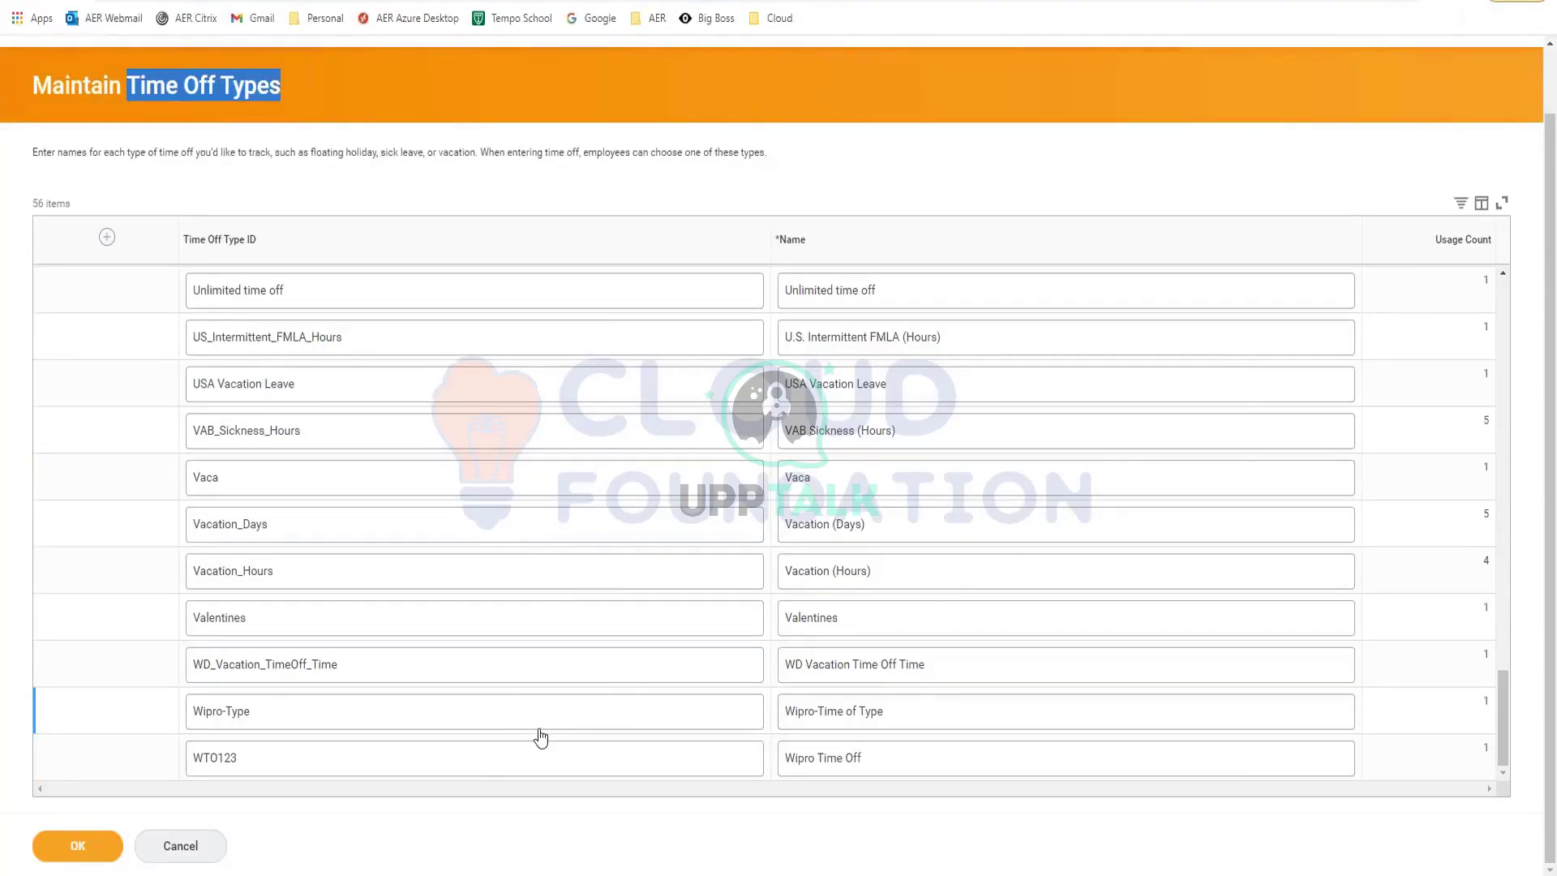
scroll(541, 737, "up", 10)
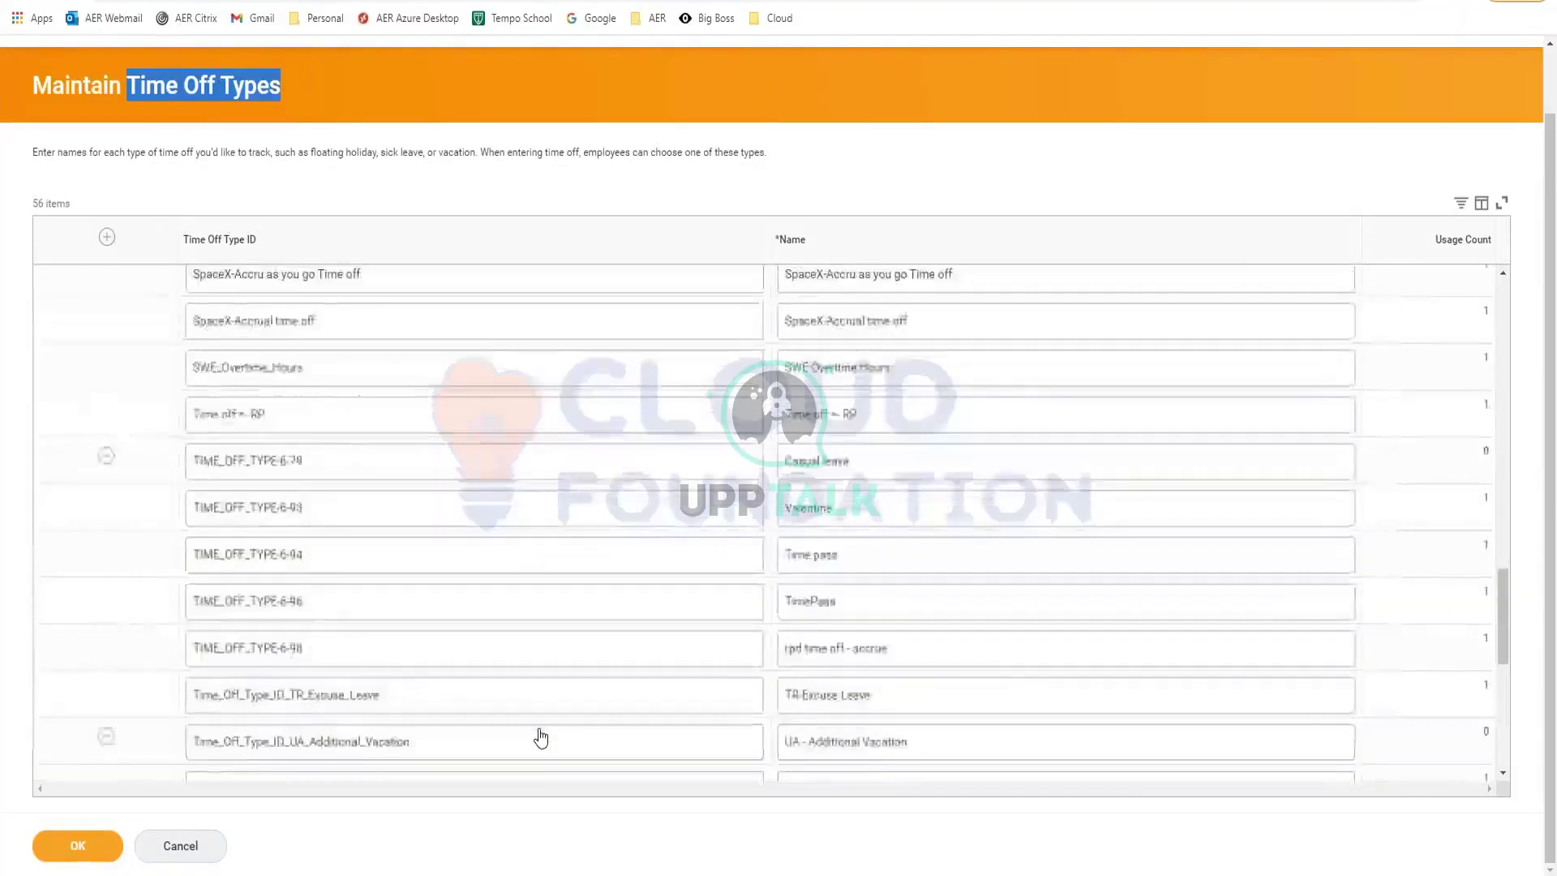
scroll(541, 738, "up", 10)
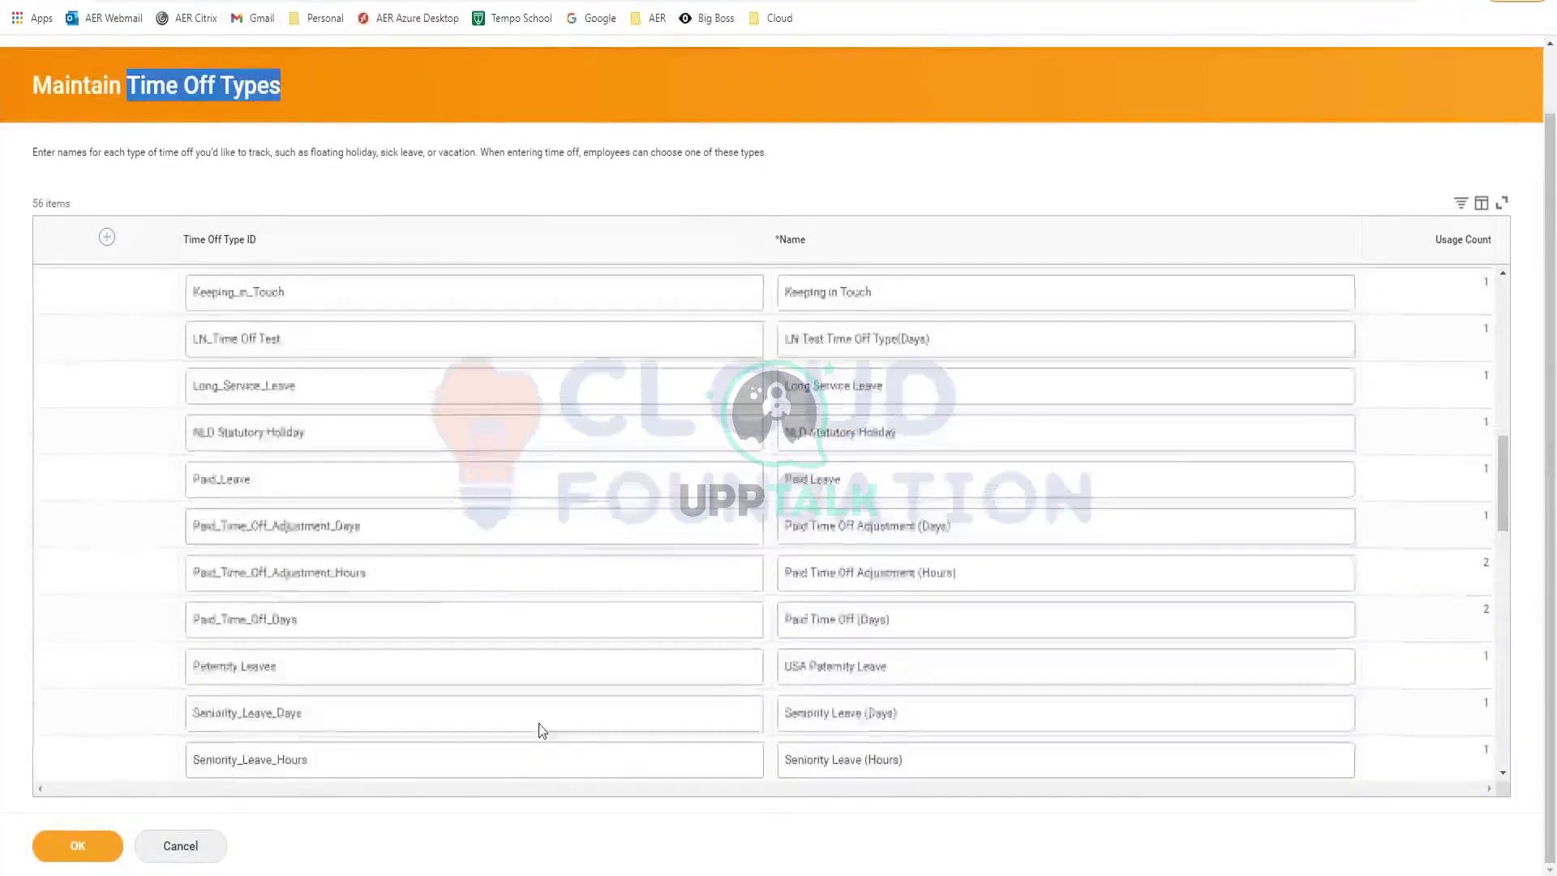
left_click(229, 243)
left_click(244, 477)
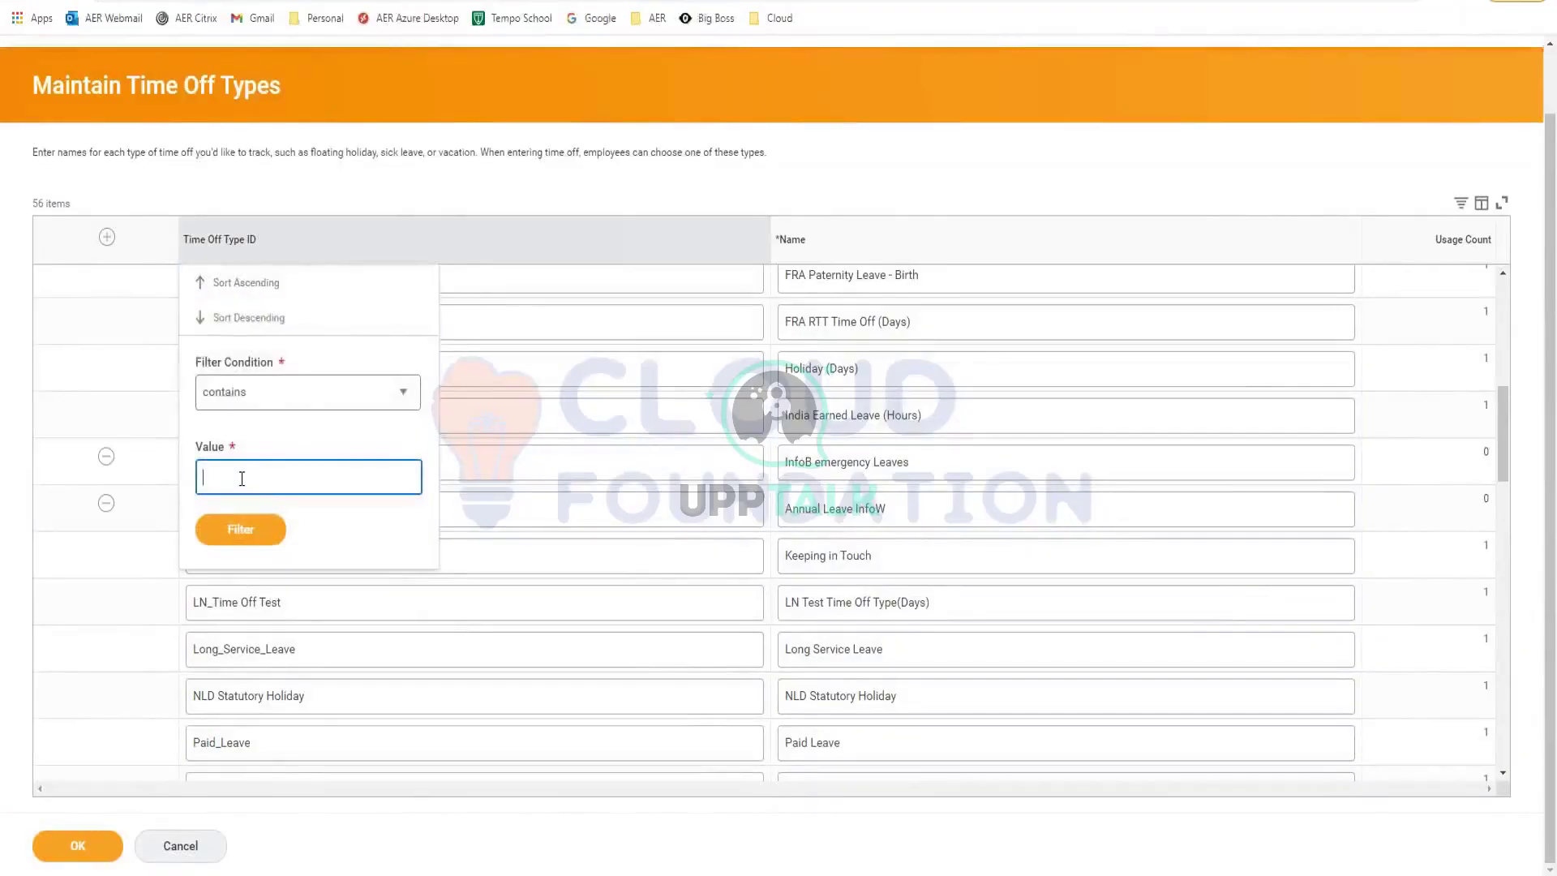
type("rp")
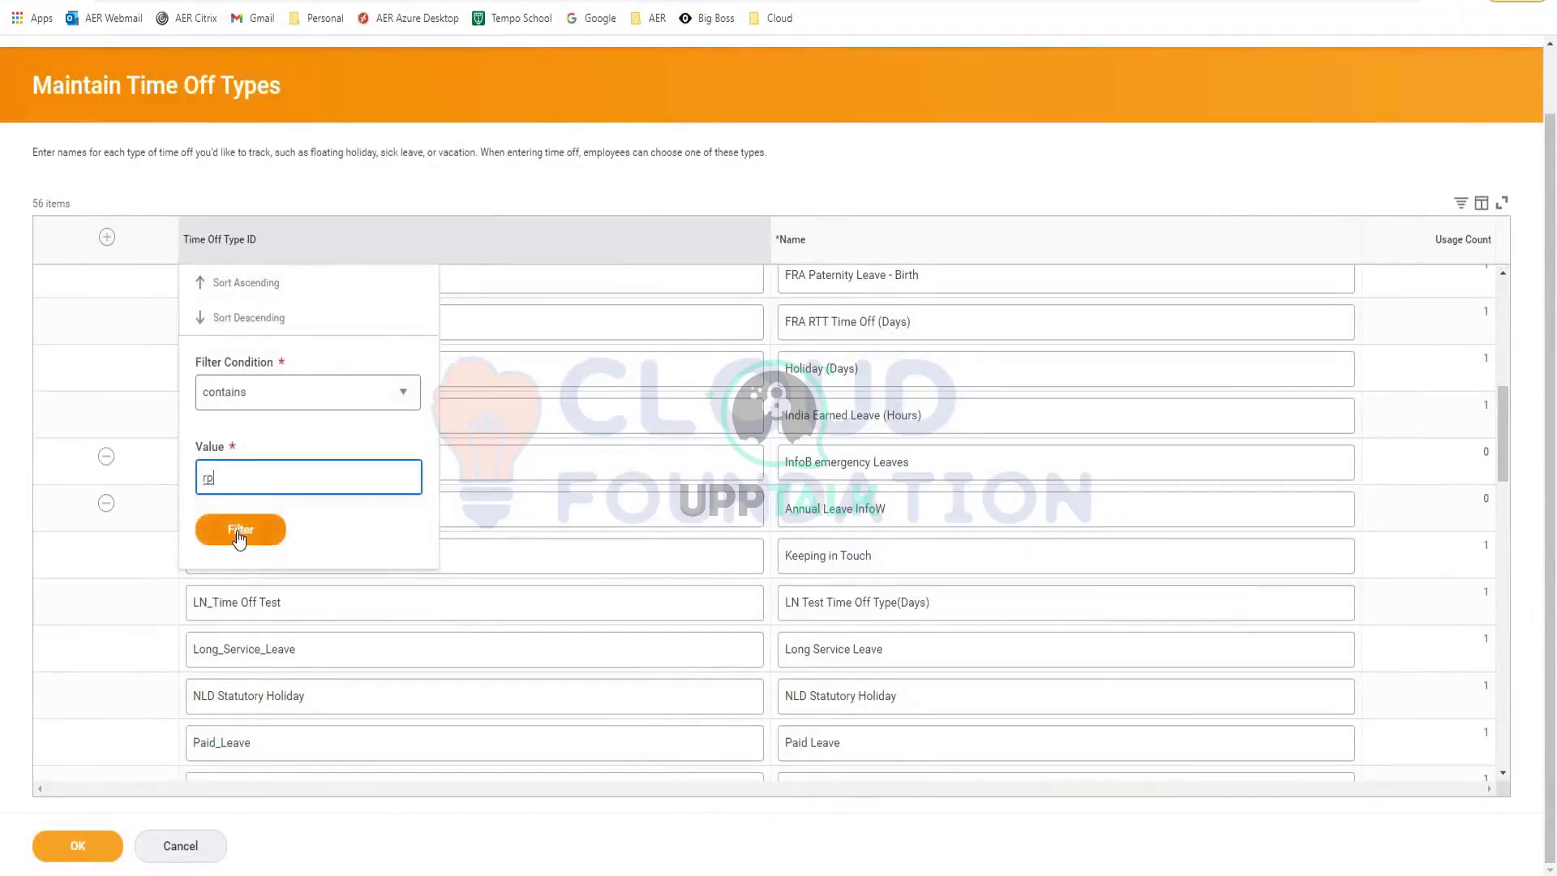
- Filter the time off types to those whose Name contains "rp"
left_click(844, 239)
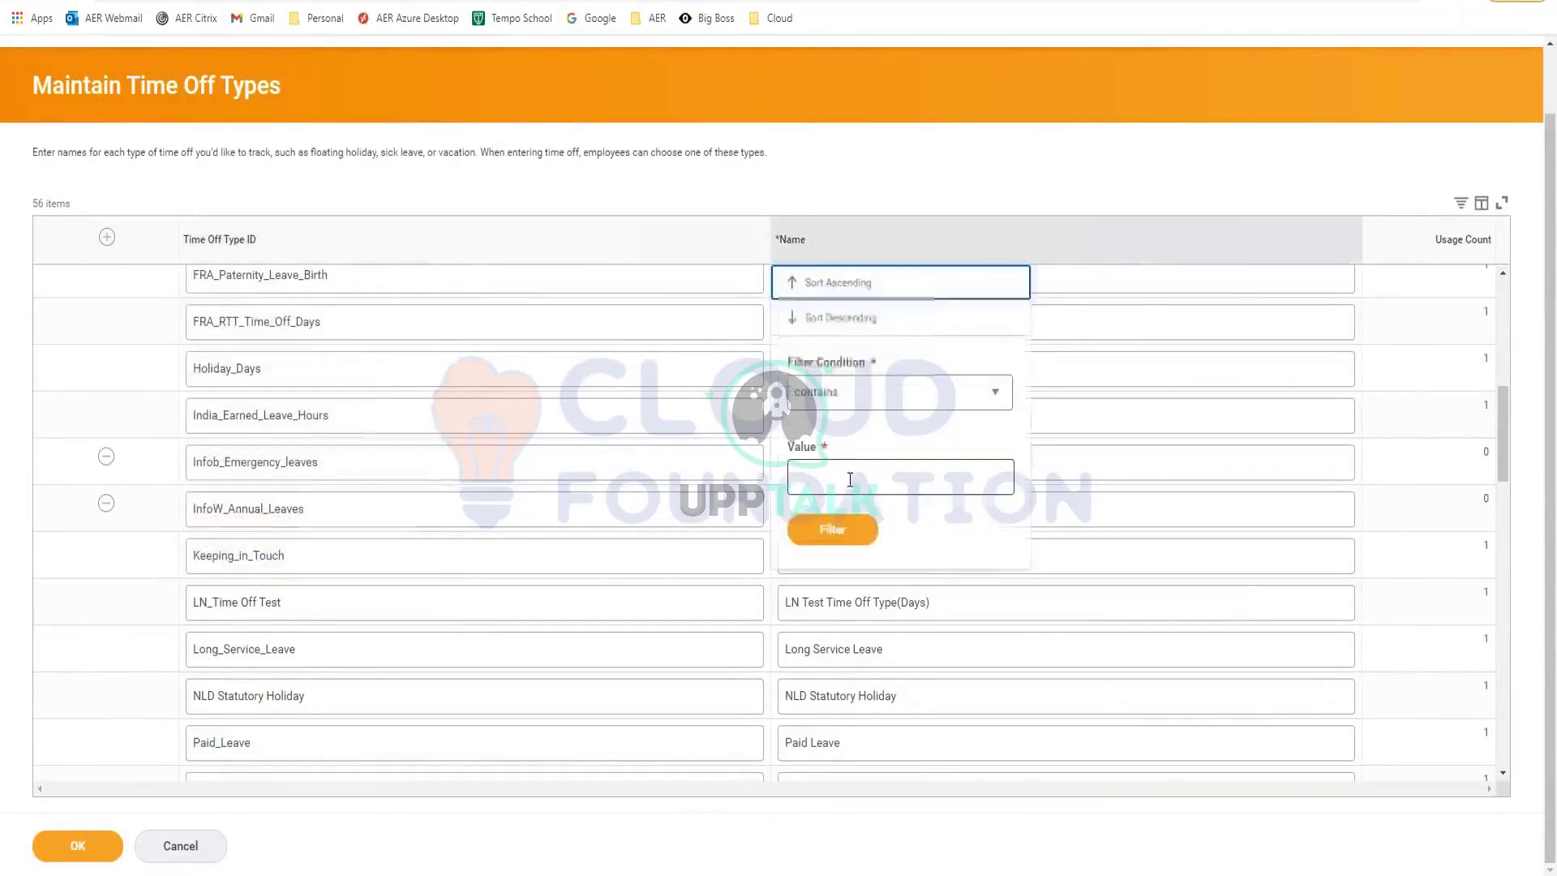
left_click(835, 472)
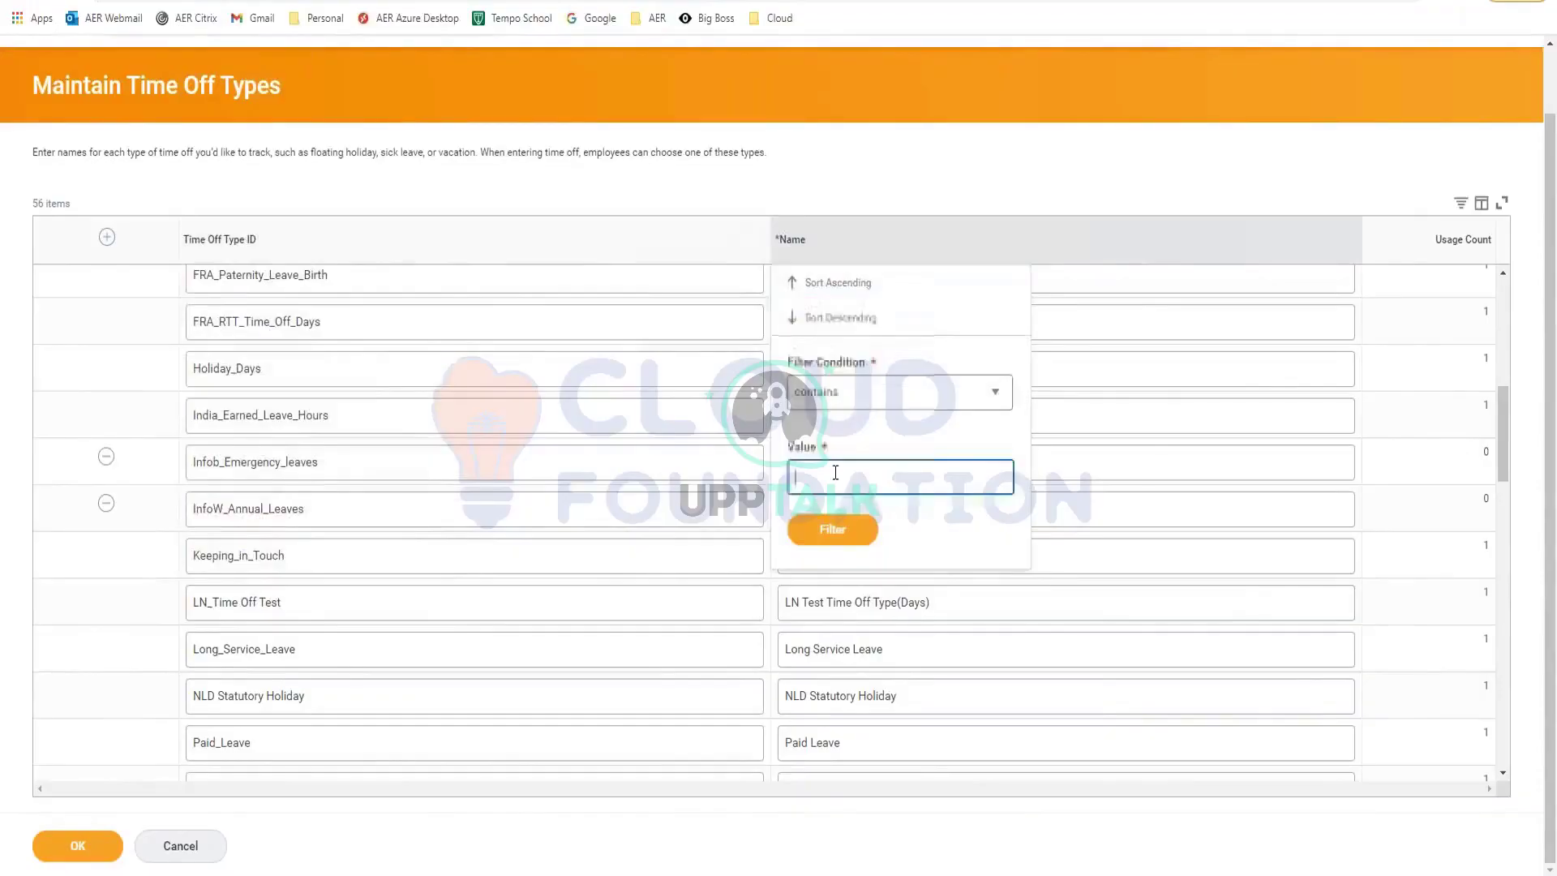
type("rp")
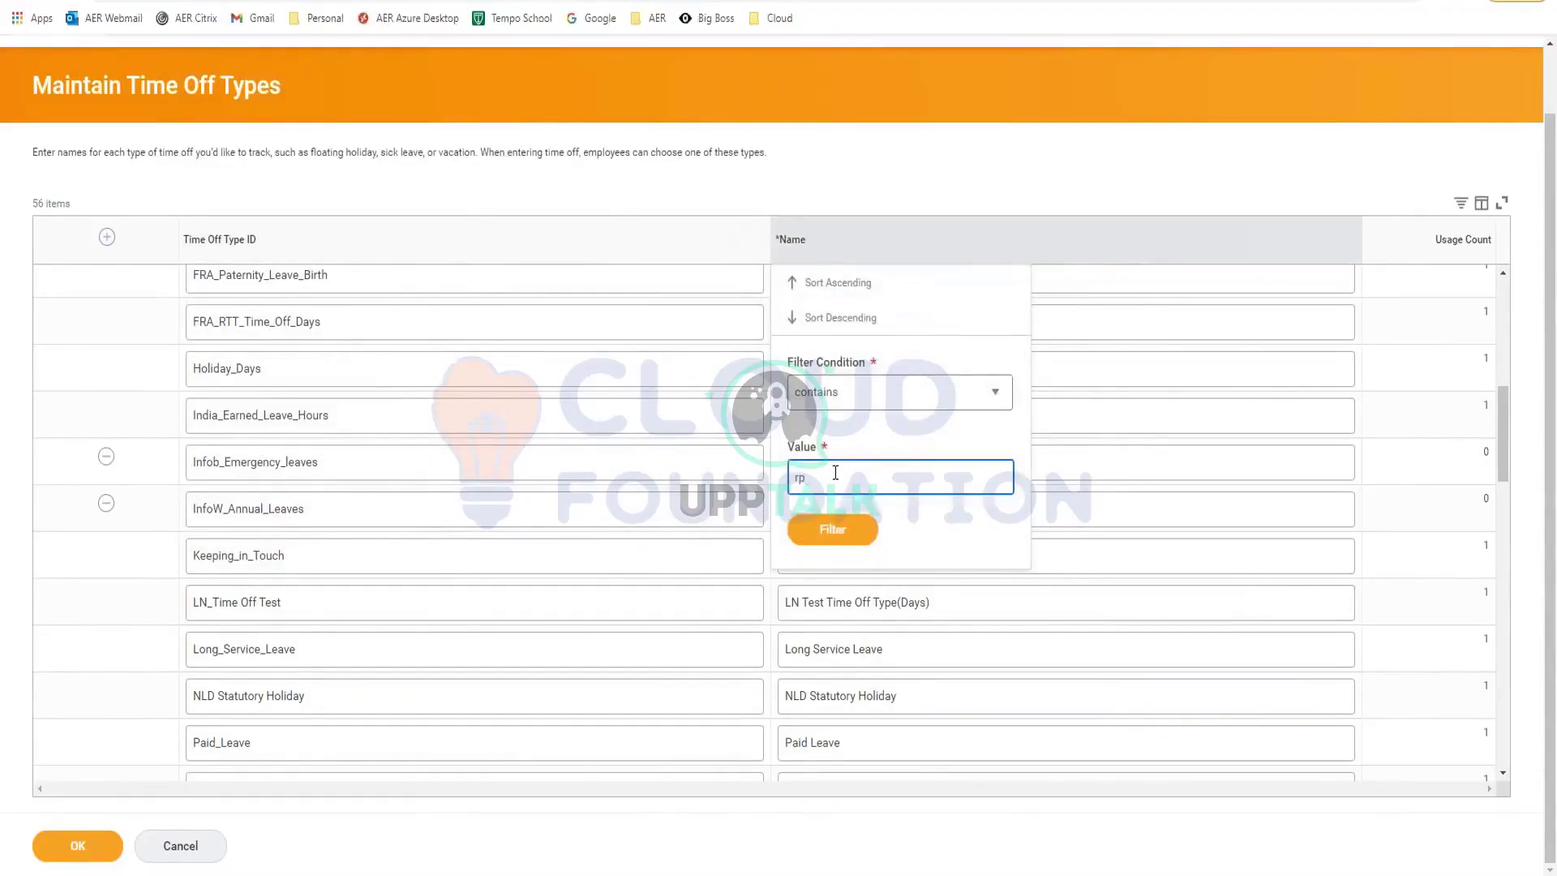
left_click(832, 529)
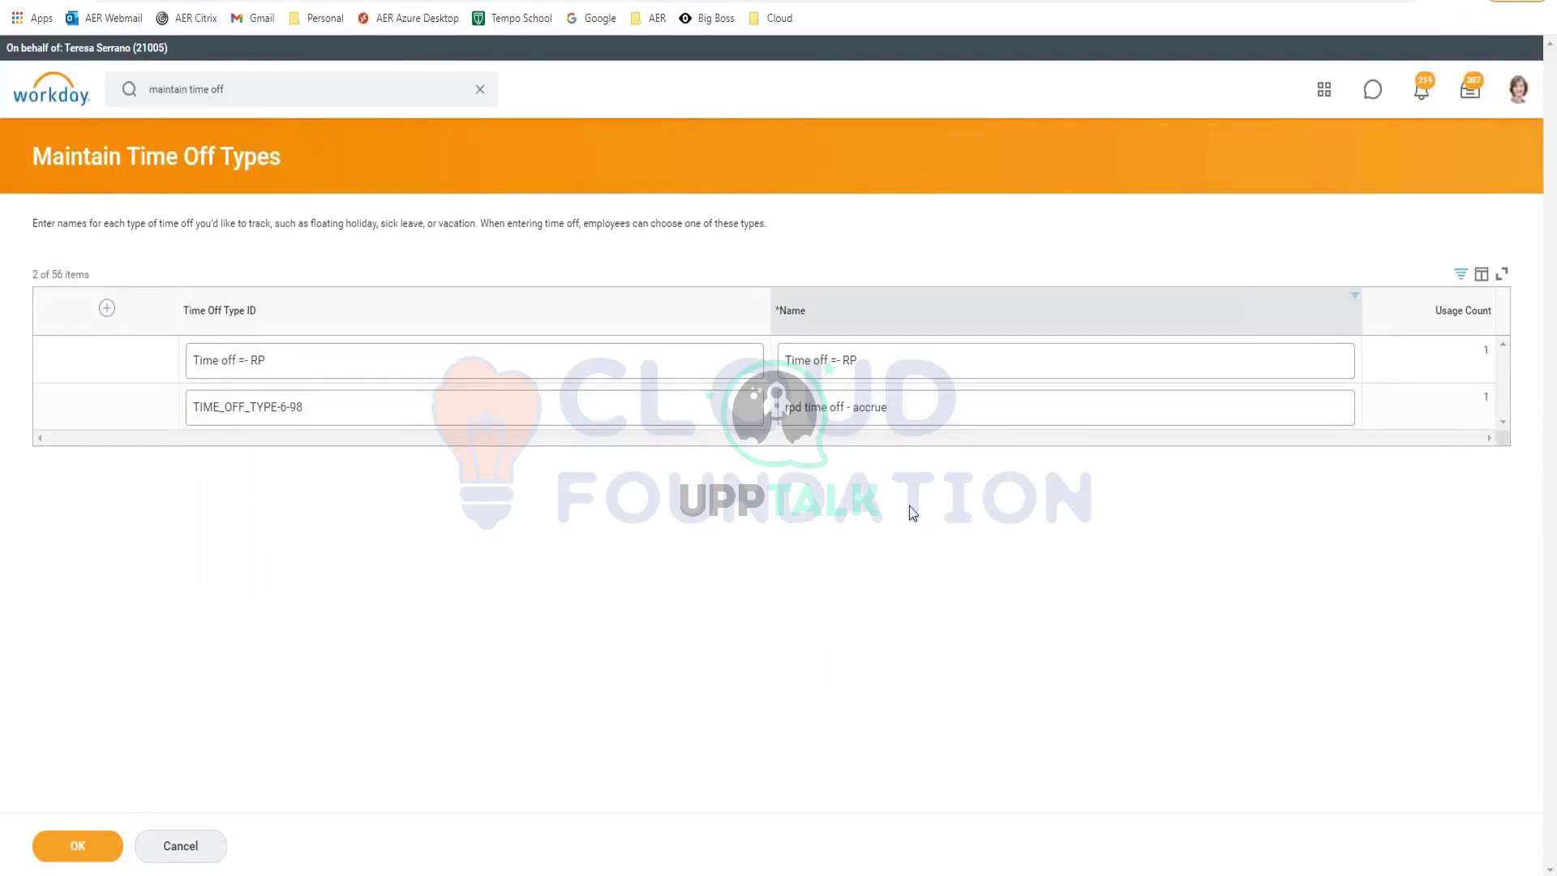